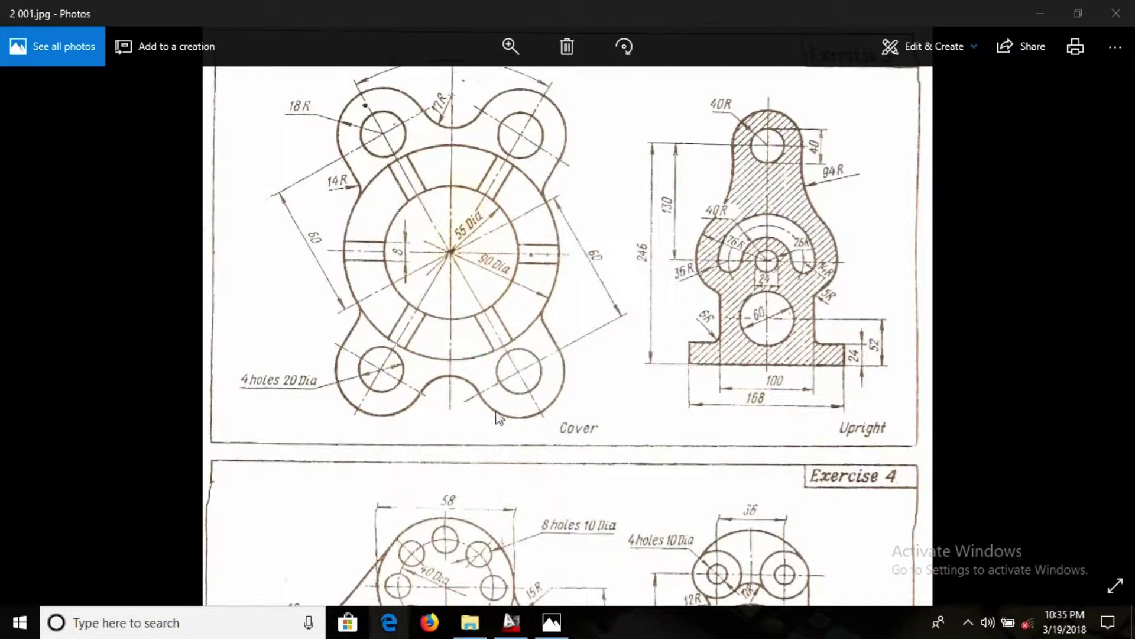
Switch to AutoCAD and draw a circle of diameter 55 in the empty area up and left of the origin.
left_click(470, 379)
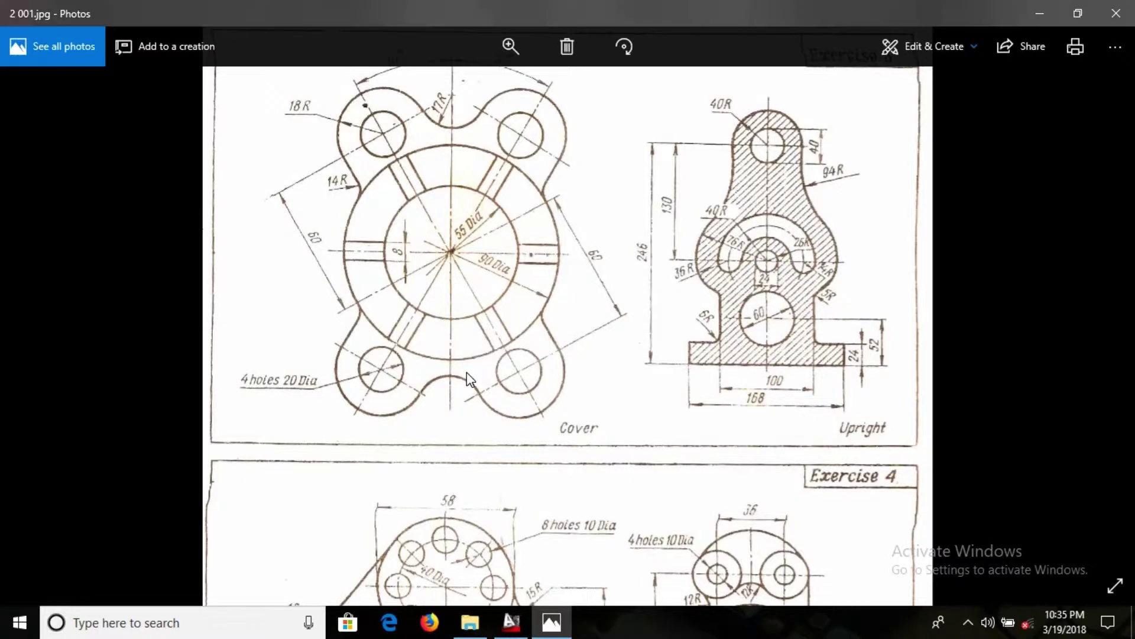
left_click(515, 618)
key("alt+Tab")
key("alt+Tab")
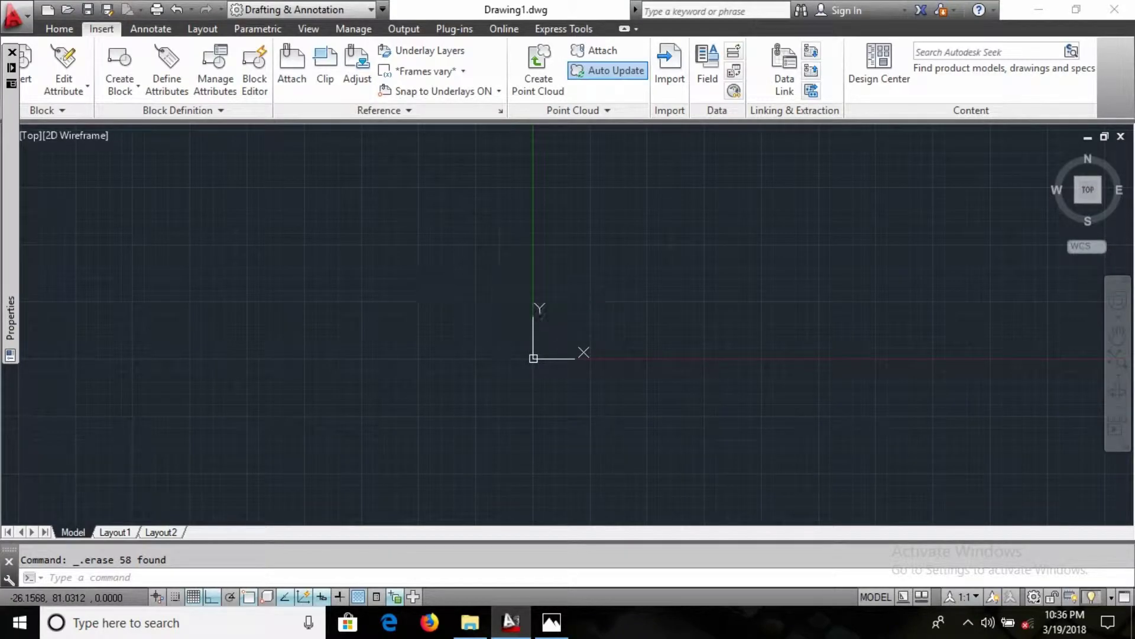
type("c")
key("Return")
left_click(339, 294)
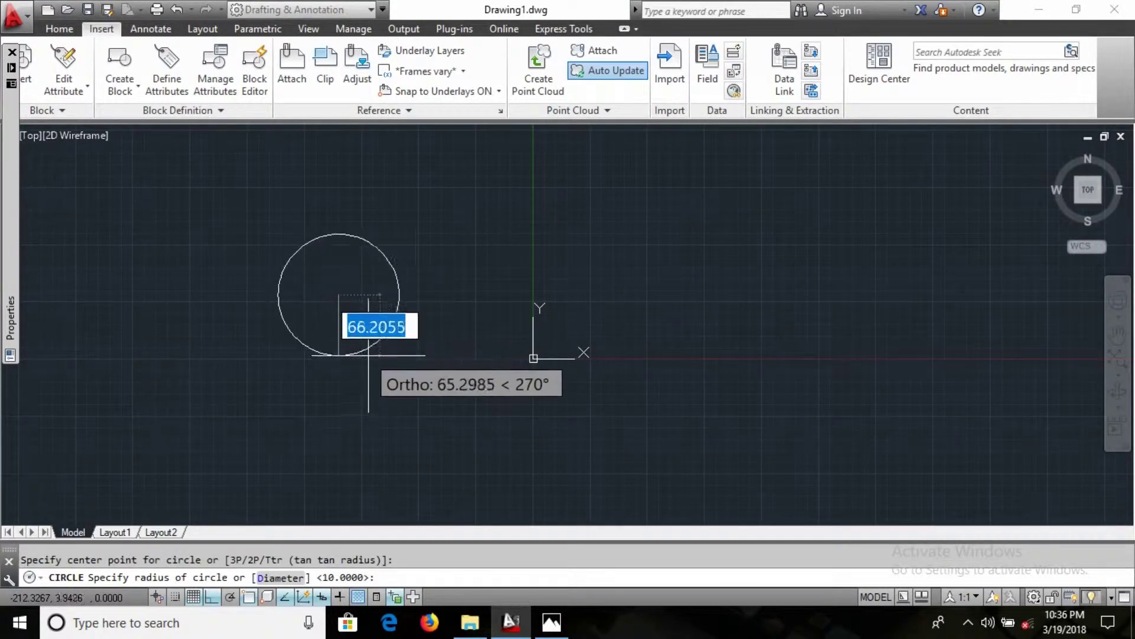
key("alt+Tab")
key("alt+Tab")
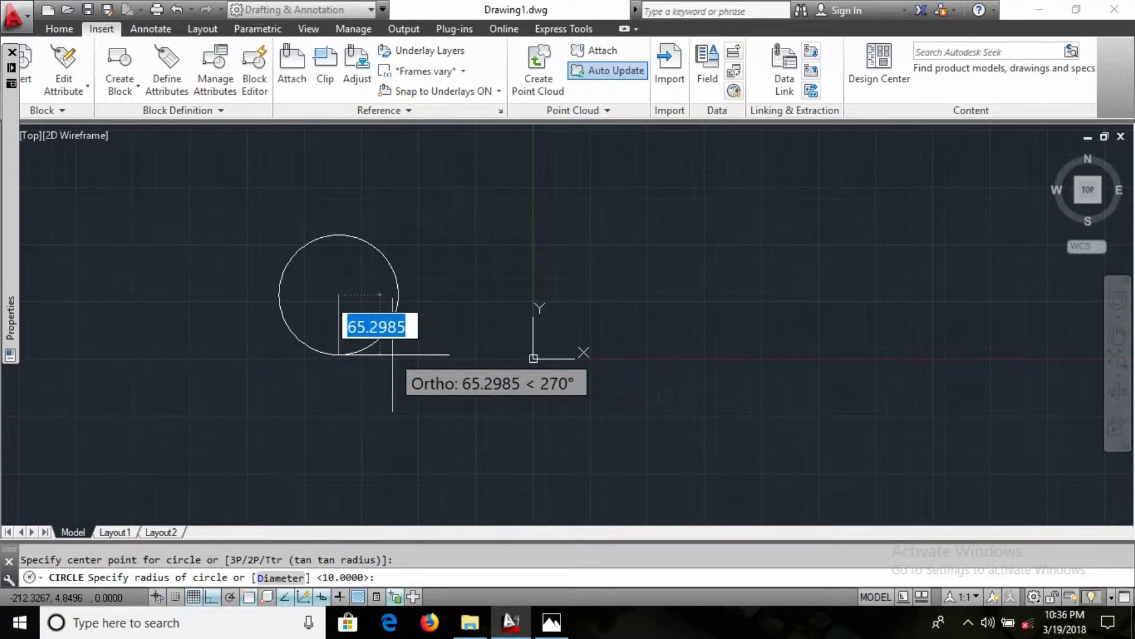
type("d")
key("Return")
type("55")
key("Return")
Draw a concentric circle of diameter 90 around the 55-diameter circle.
key("alt+Tab")
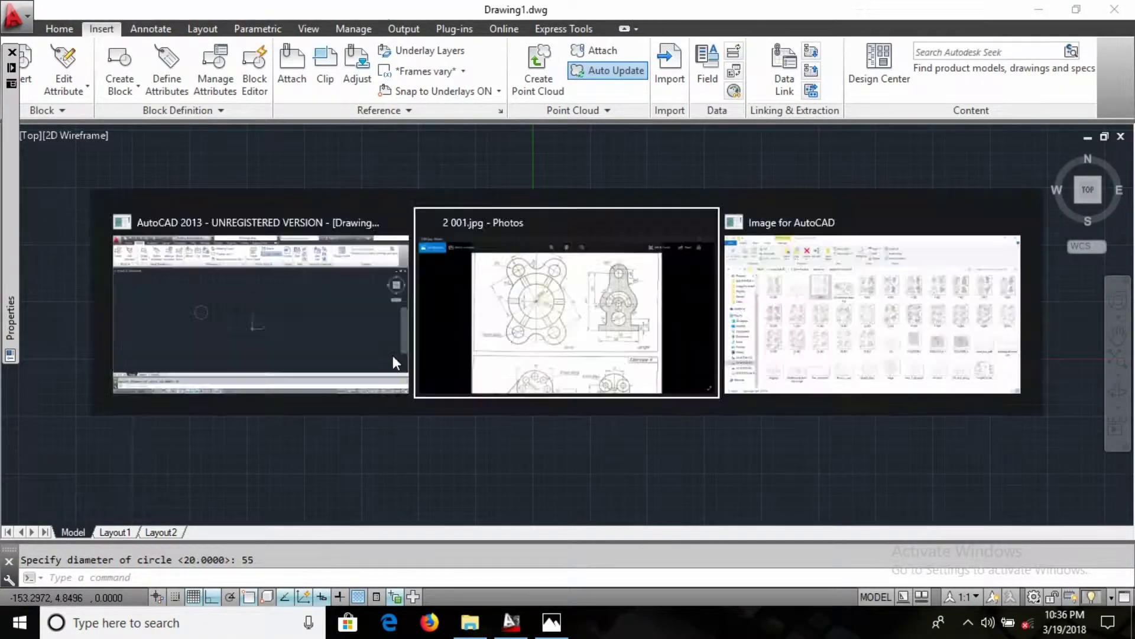
key("alt+Tab")
type("c")
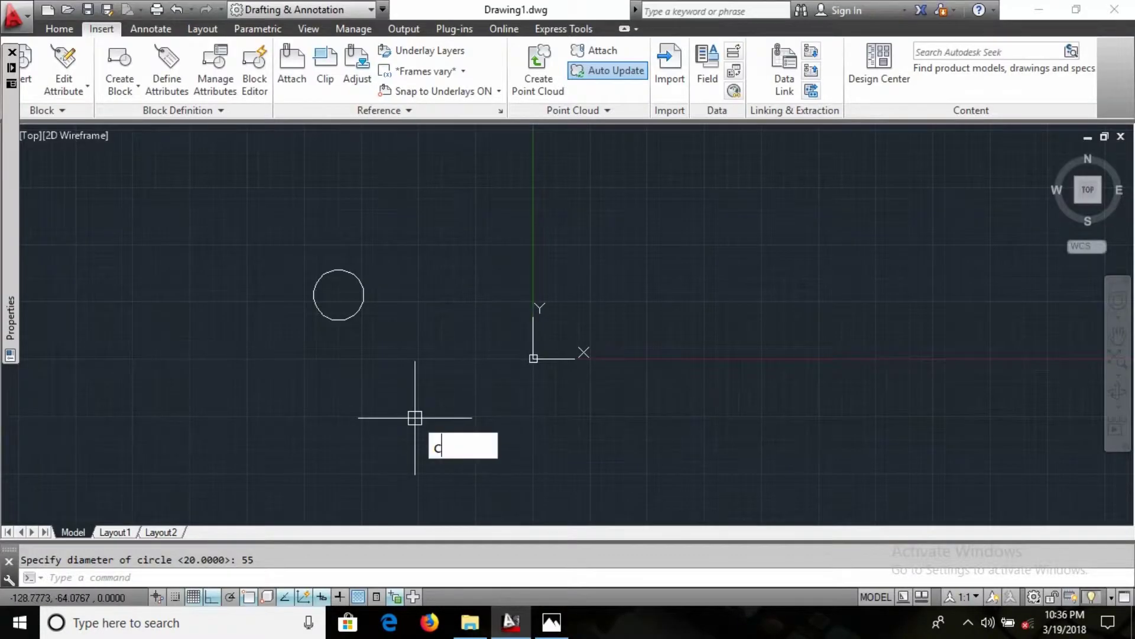
key("Return")
left_click(338, 294)
type("d")
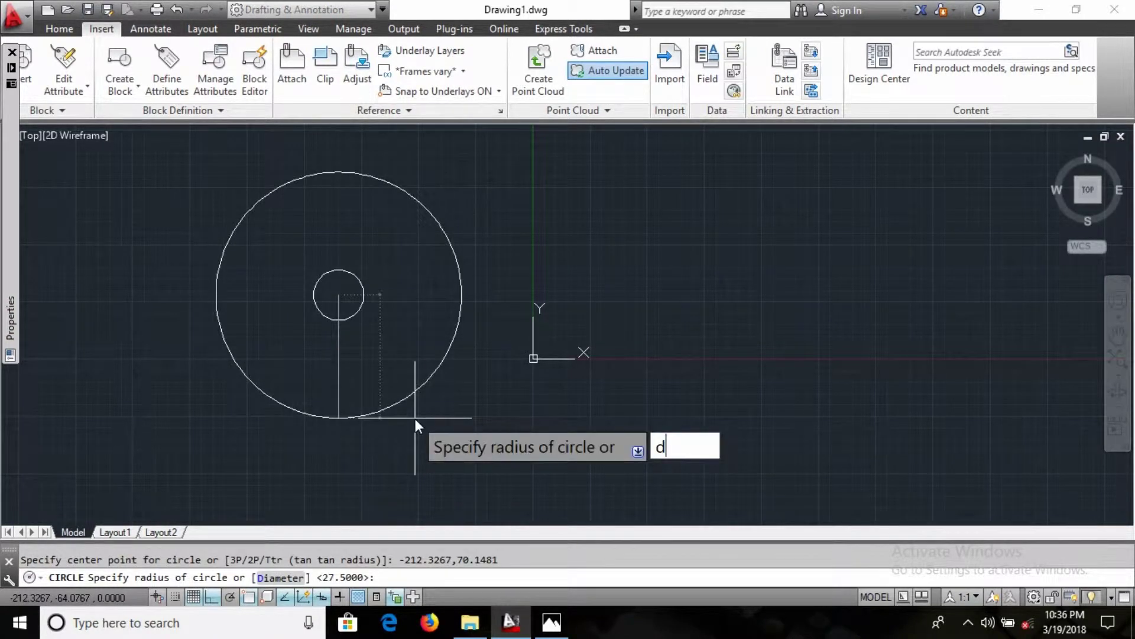
key("Return")
type("90")
key("Return")
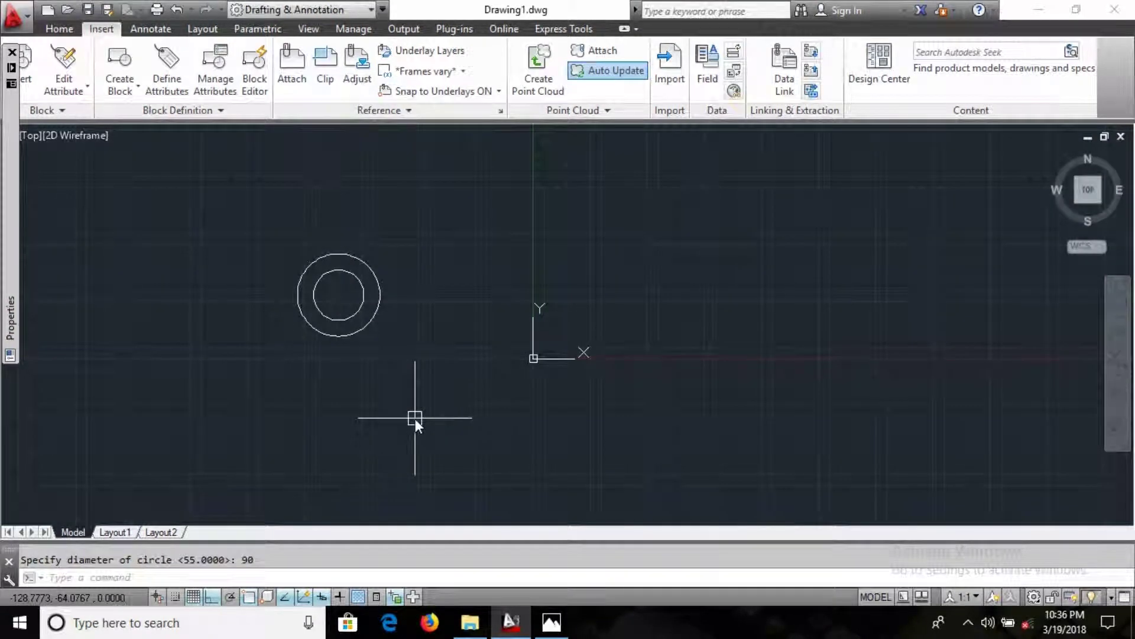
Draw a horizontal line level with the circles' centre, from inside the inner circle to just beyond the outer circle's east side.
key("alt+Tab")
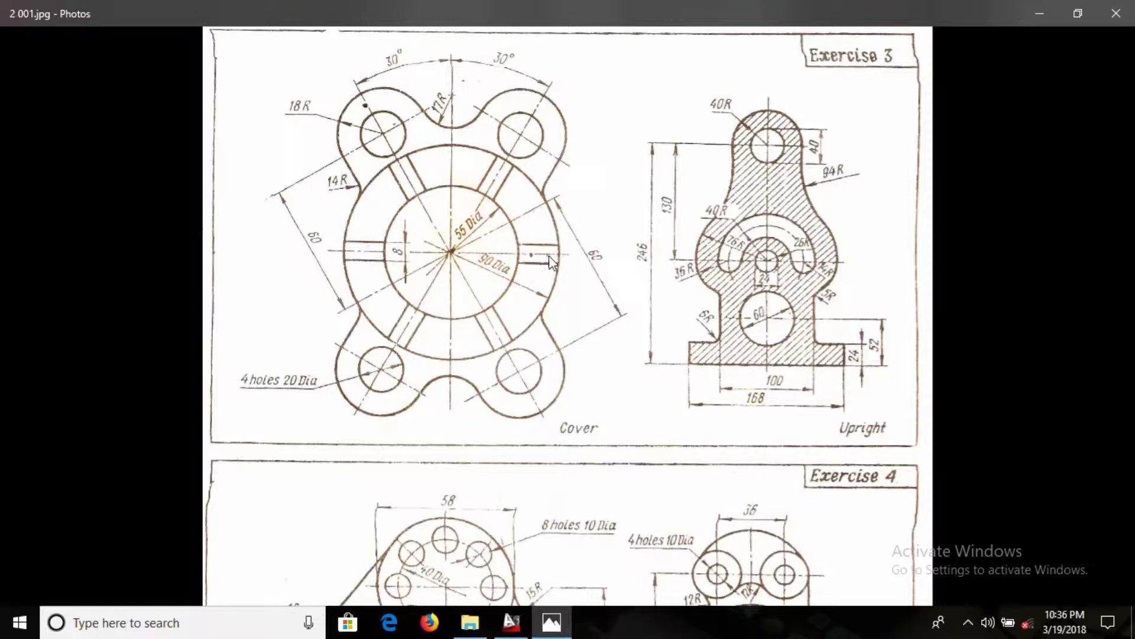
key("alt+Tab")
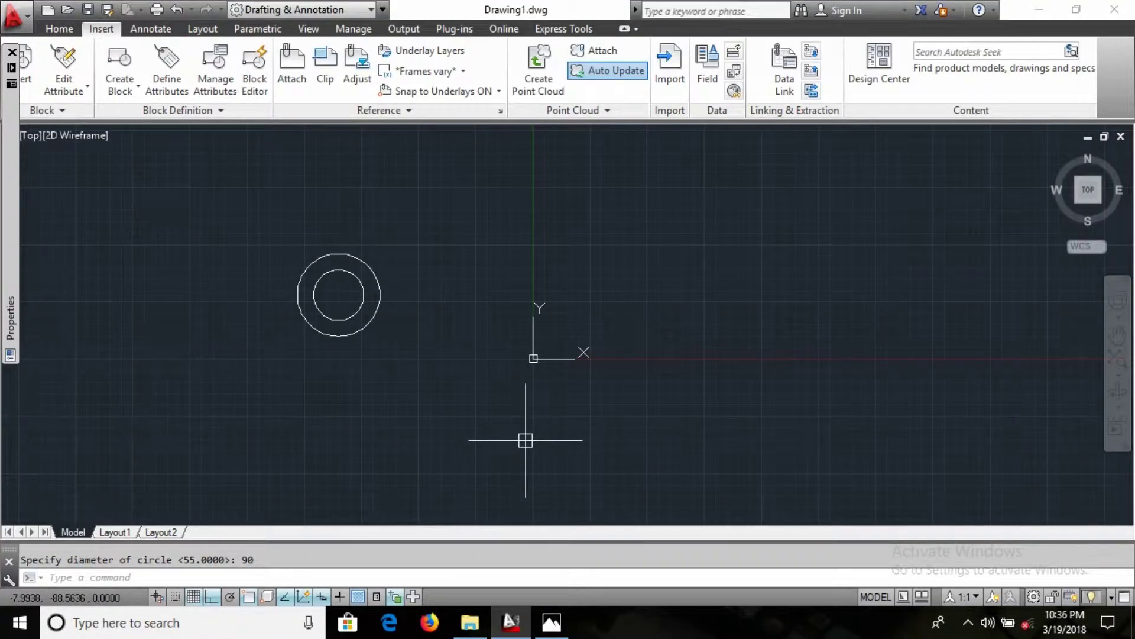
scroll(435, 283, "up", 4)
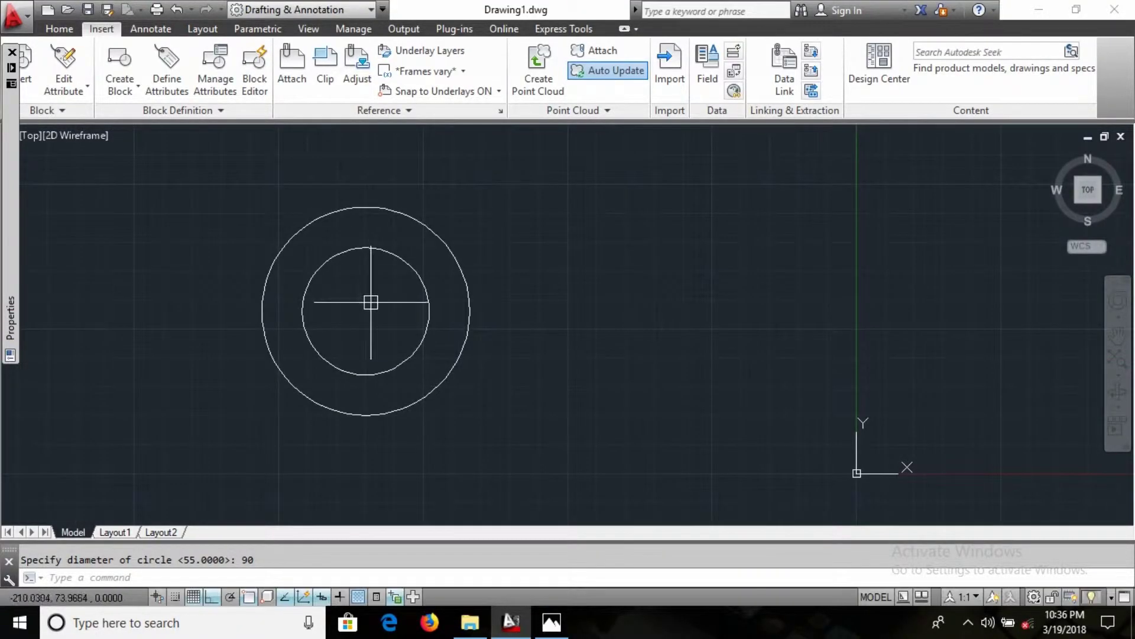
key("alt+Tab")
key("alt+Tab")
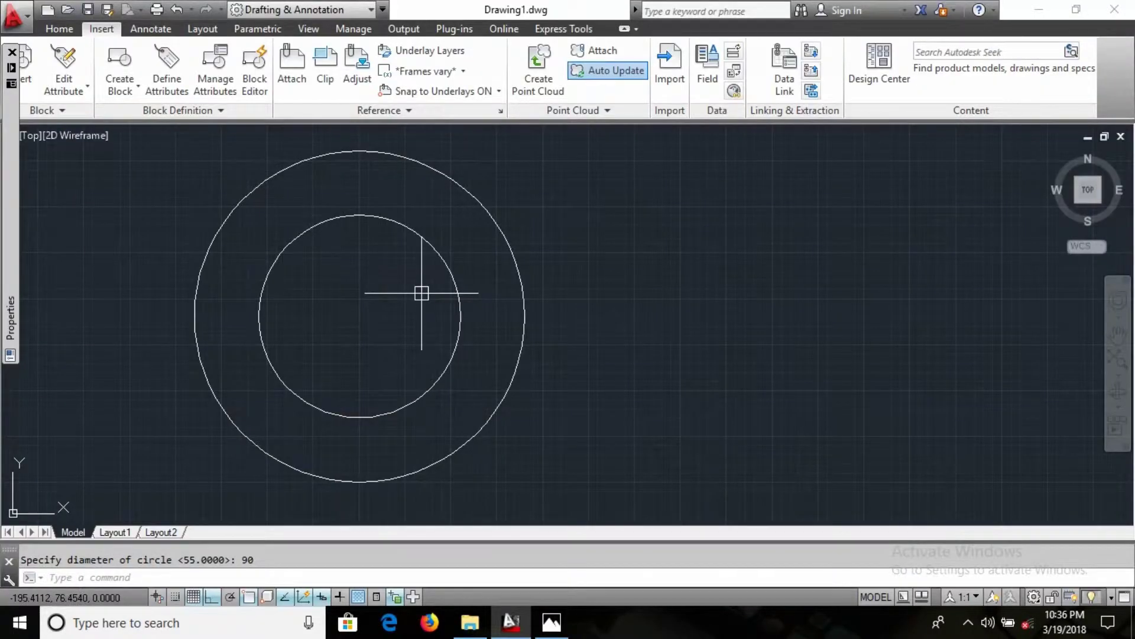
type("l")
key("Return")
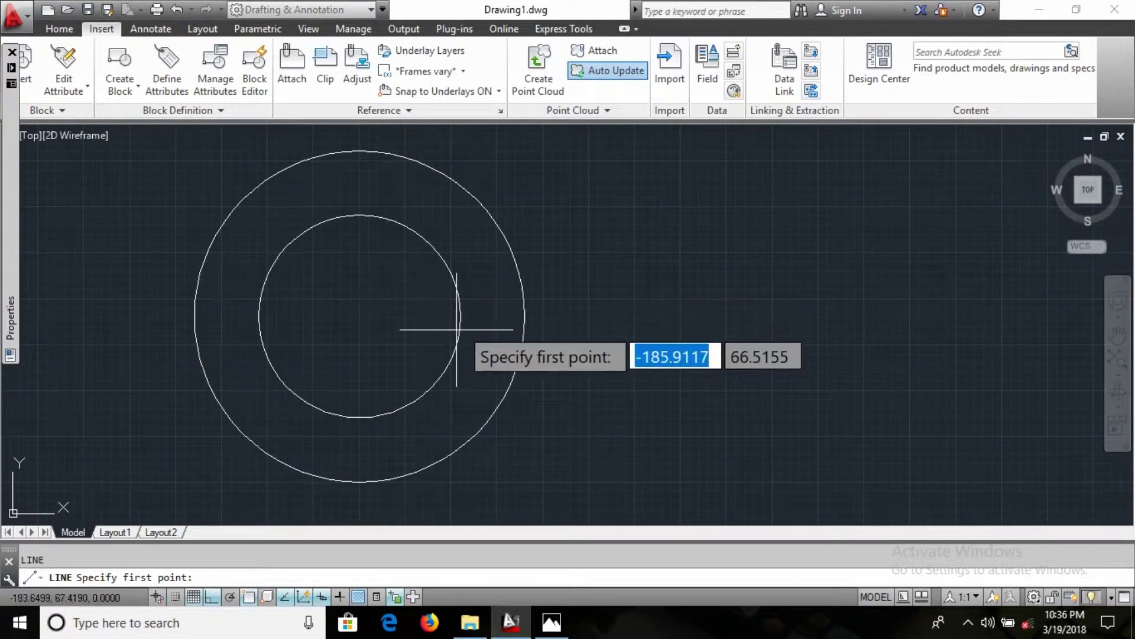
left_click(415, 316)
left_click(554, 331)
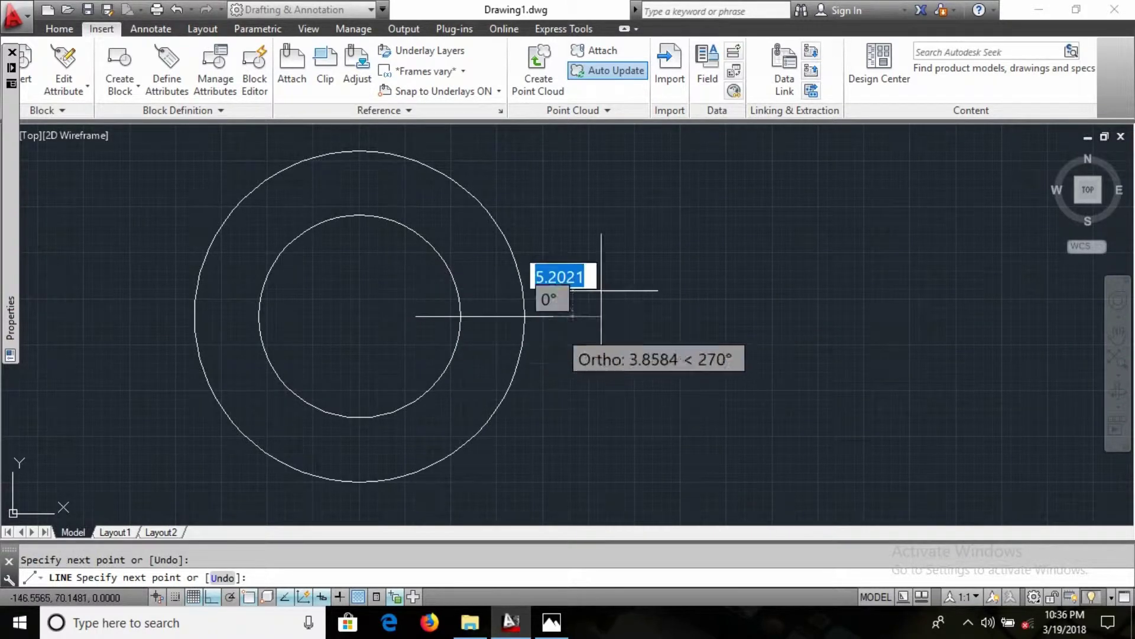
scroll(610, 290, "up", 4)
key("Escape")
scroll(594, 286, "down", 7)
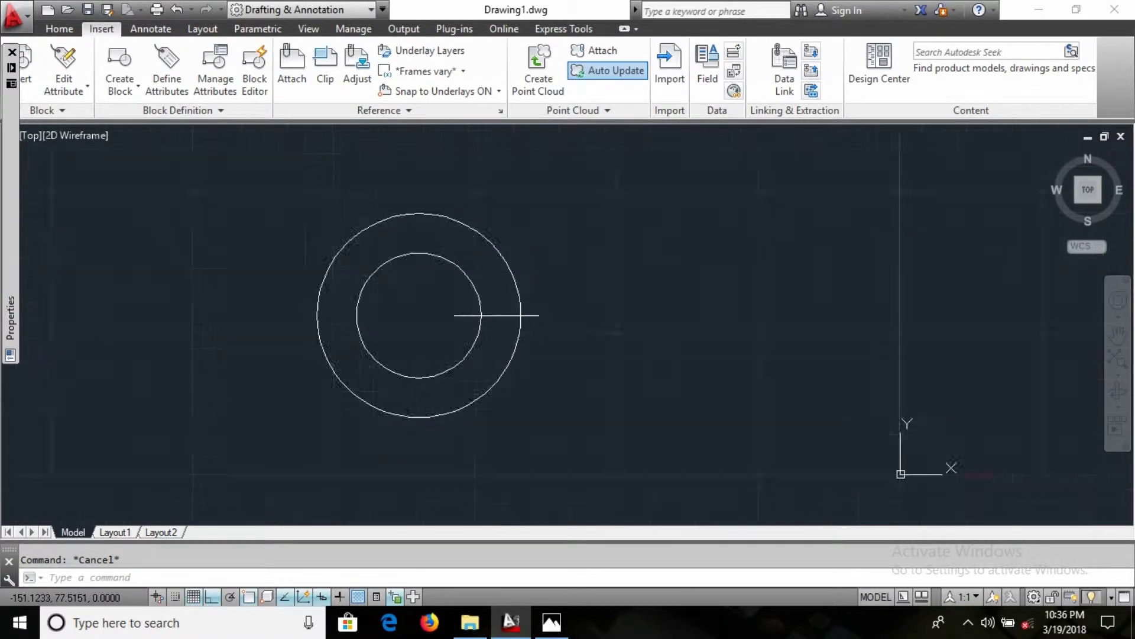
Offset the horizontal line upward by 8.
key("alt+Tab")
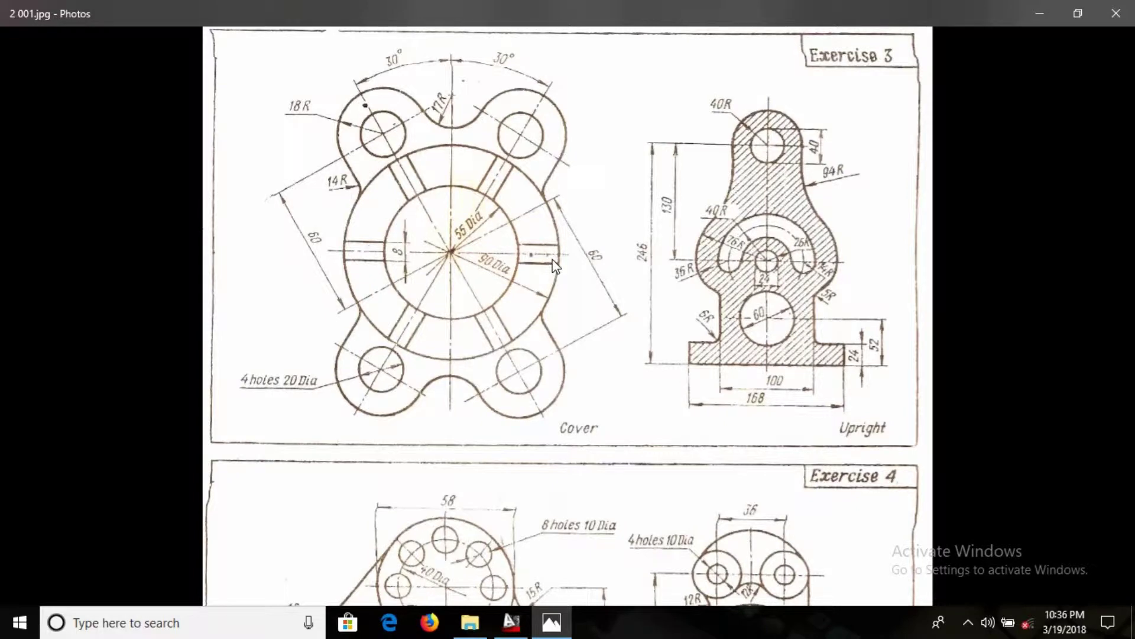
key("alt+Tab")
type("o")
key("Return")
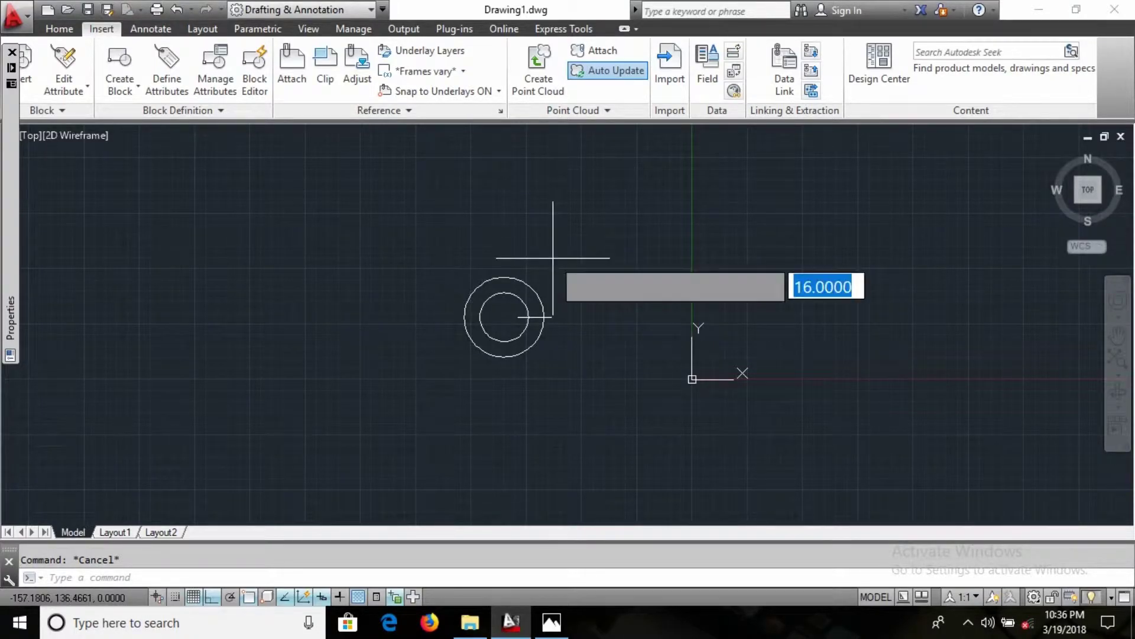
type("8")
key("Return")
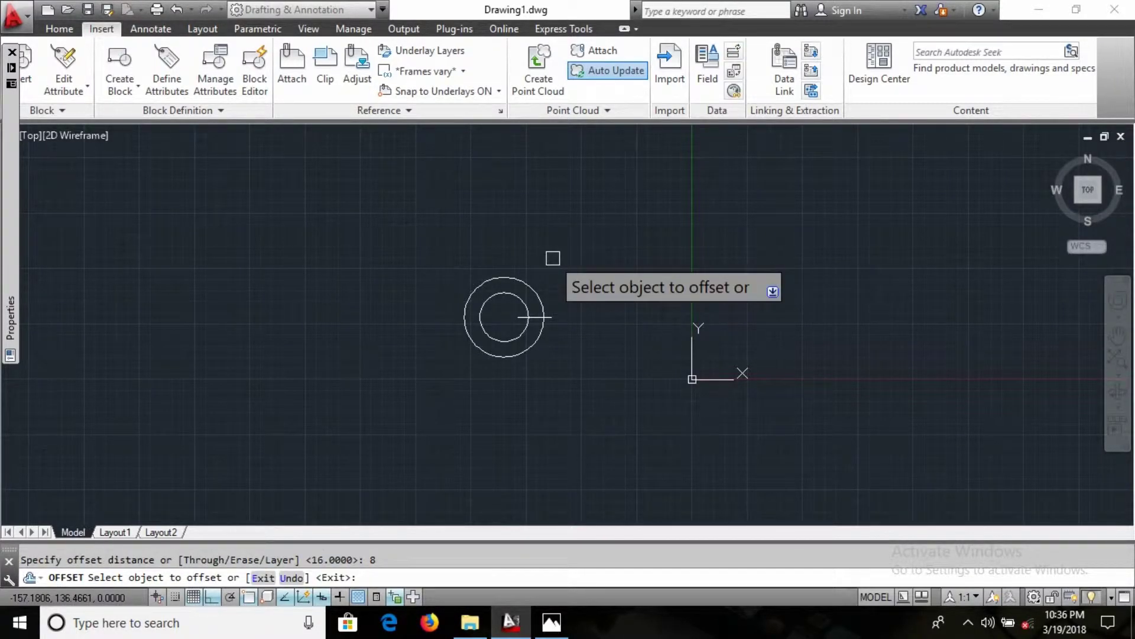
scroll(552, 260, "up", 8)
left_click(631, 279)
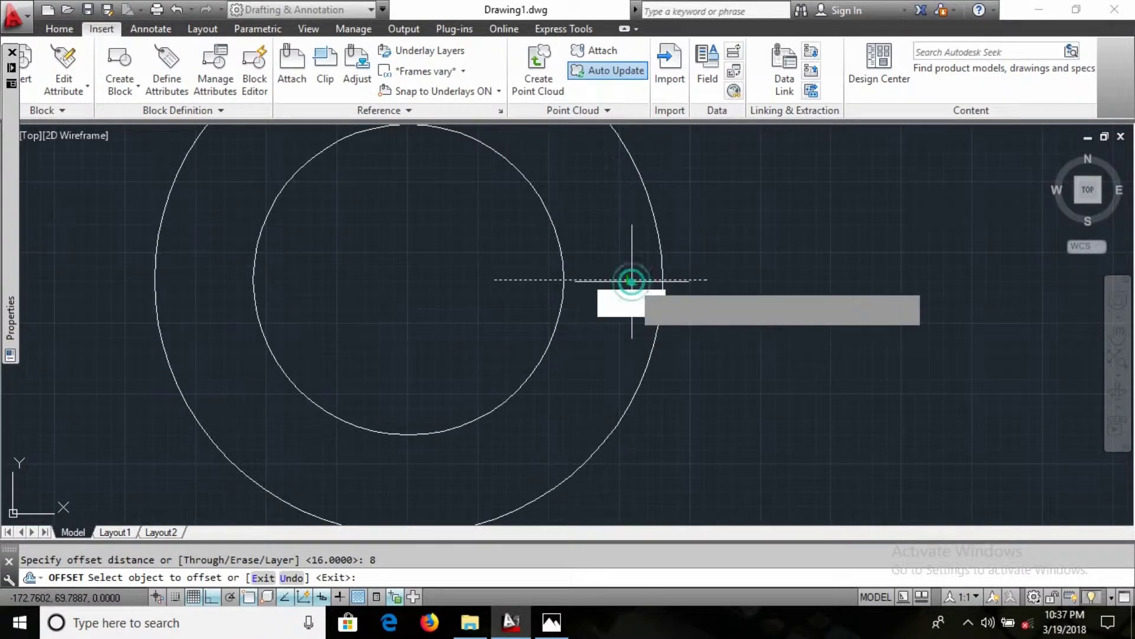
left_click(625, 217)
scroll(760, 266, "down", 5)
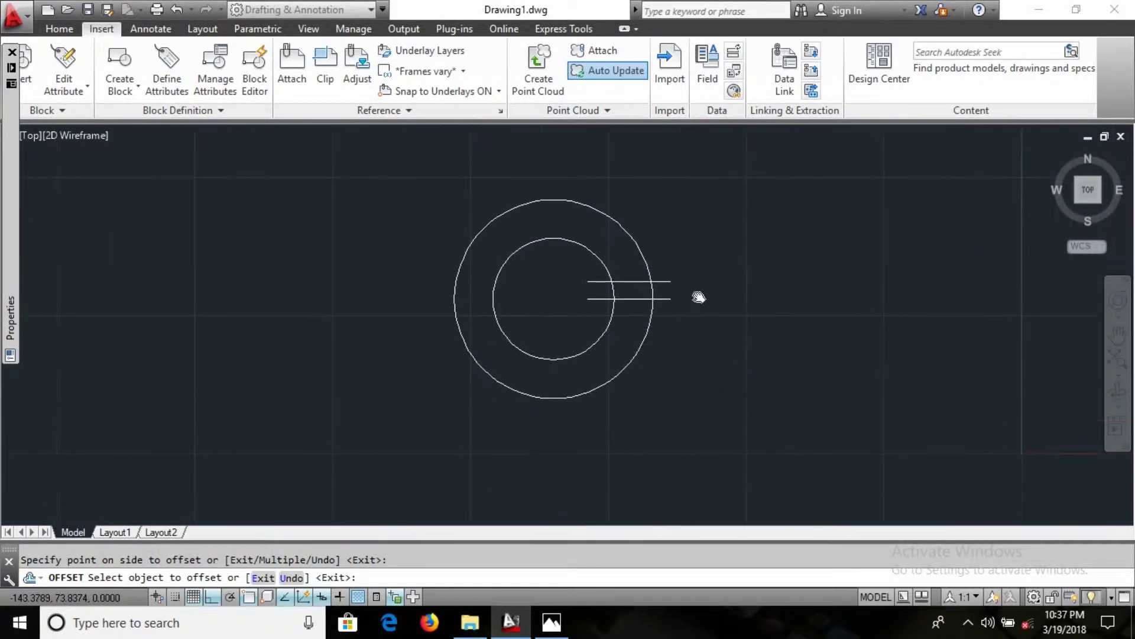
Check the slot width on the reference drawing, undo the 8-unit offset and end the command.
key("alt+Tab")
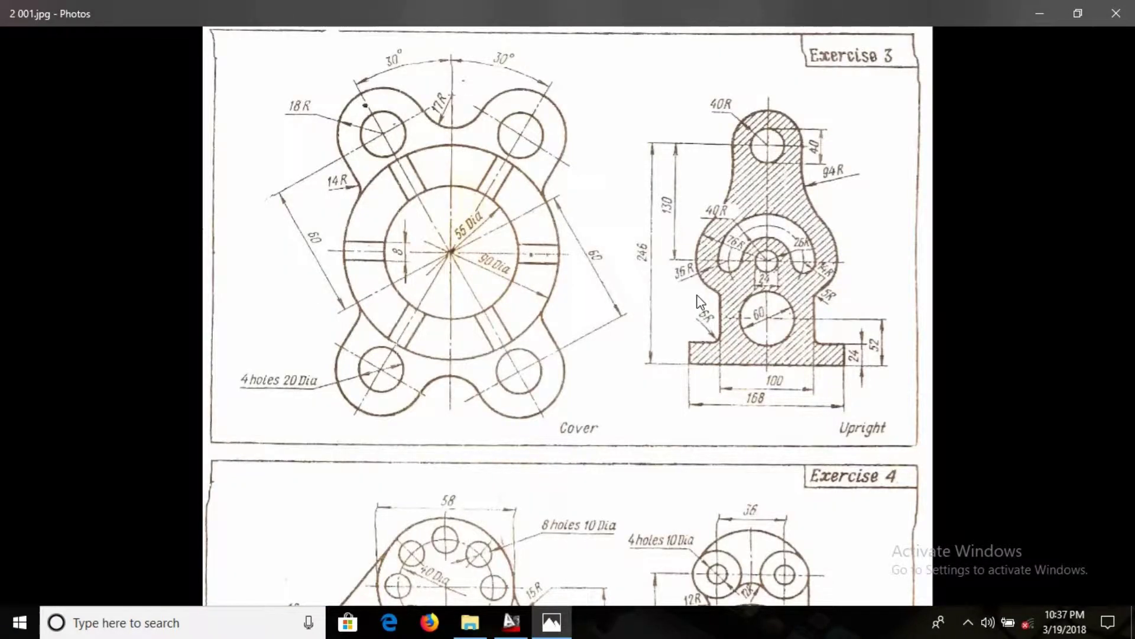
key("alt+Tab")
key("ctrl+z")
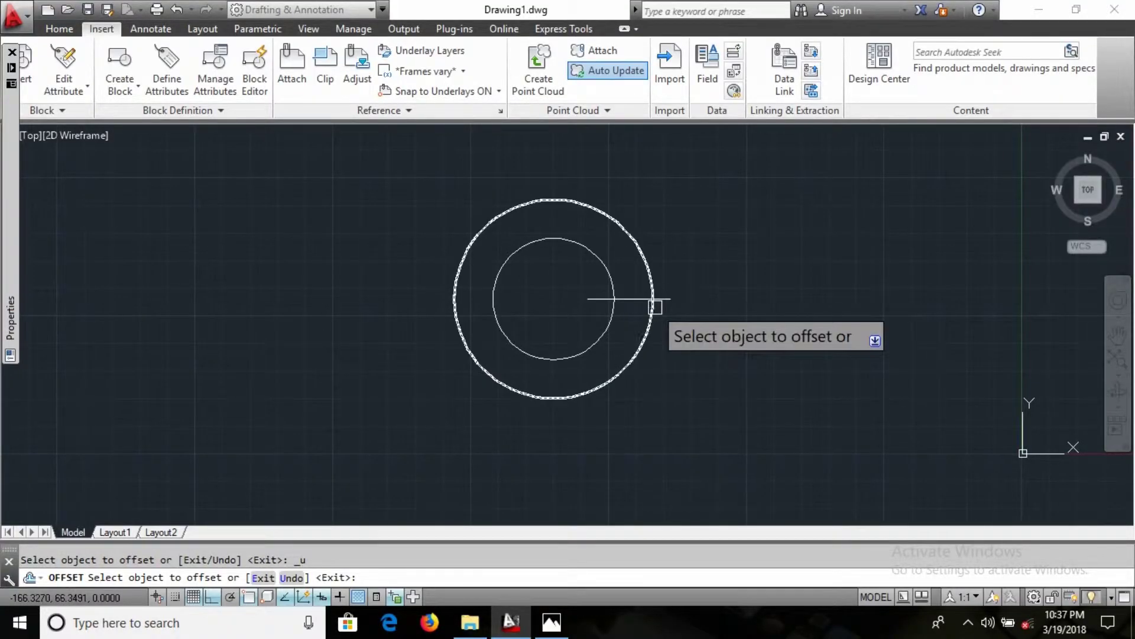
key("Escape")
key("Escape")
Offset the horizontal line by 4 both above and below to form the slot edges.
type("o")
key("Return")
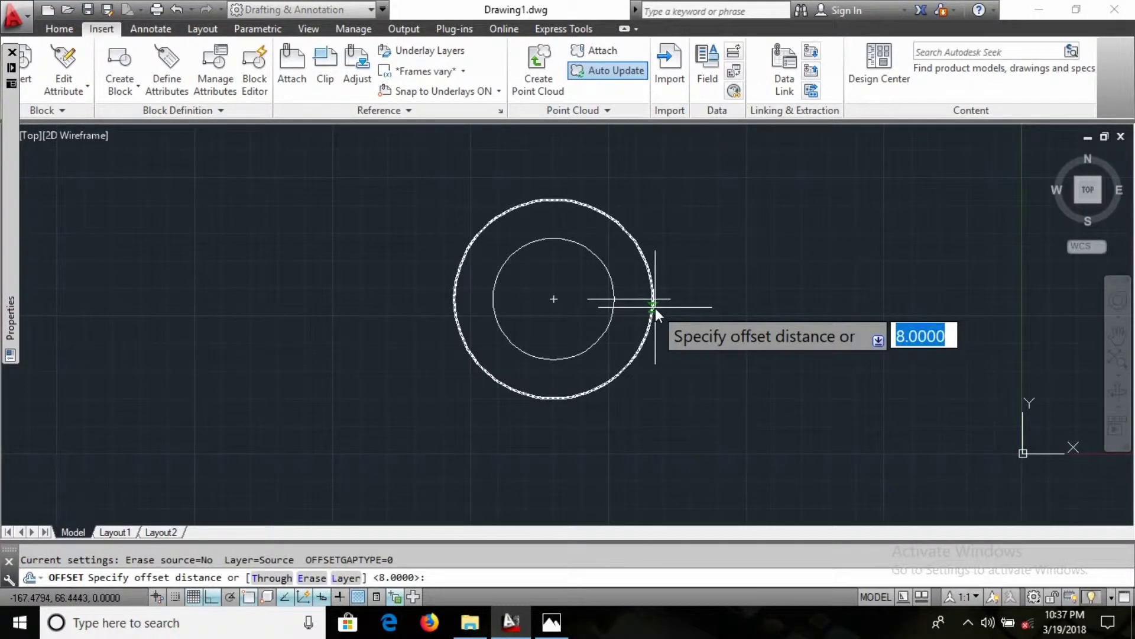
type("4")
key("Return")
scroll(655, 301, "up", 4)
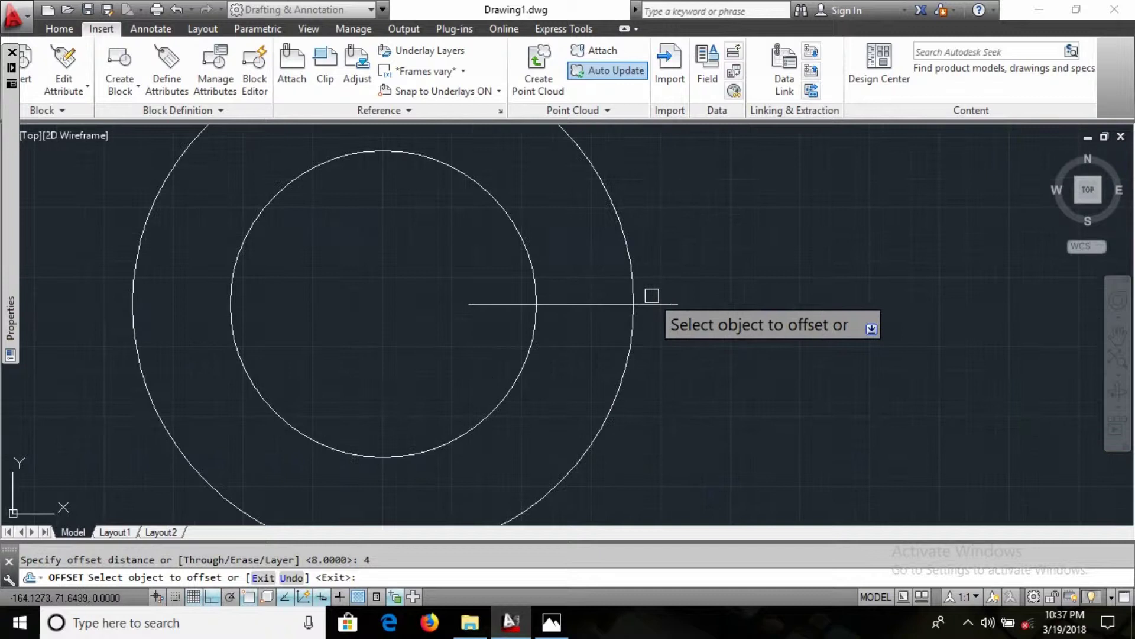
left_click(555, 302)
left_click(534, 287)
left_click(570, 303)
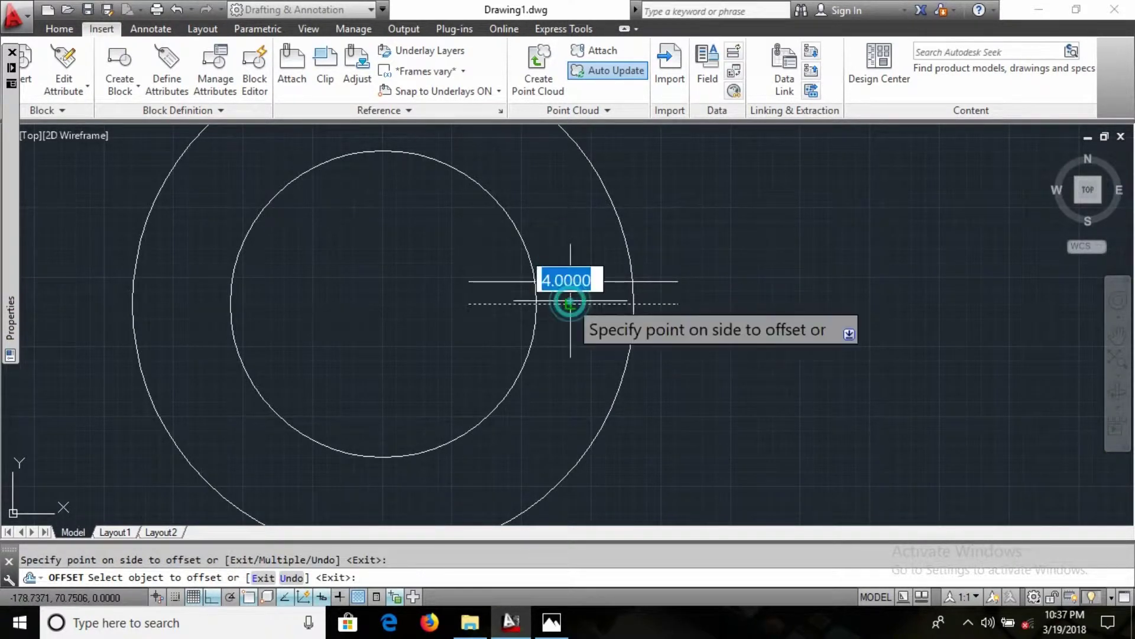
left_click(567, 380)
left_click(585, 304)
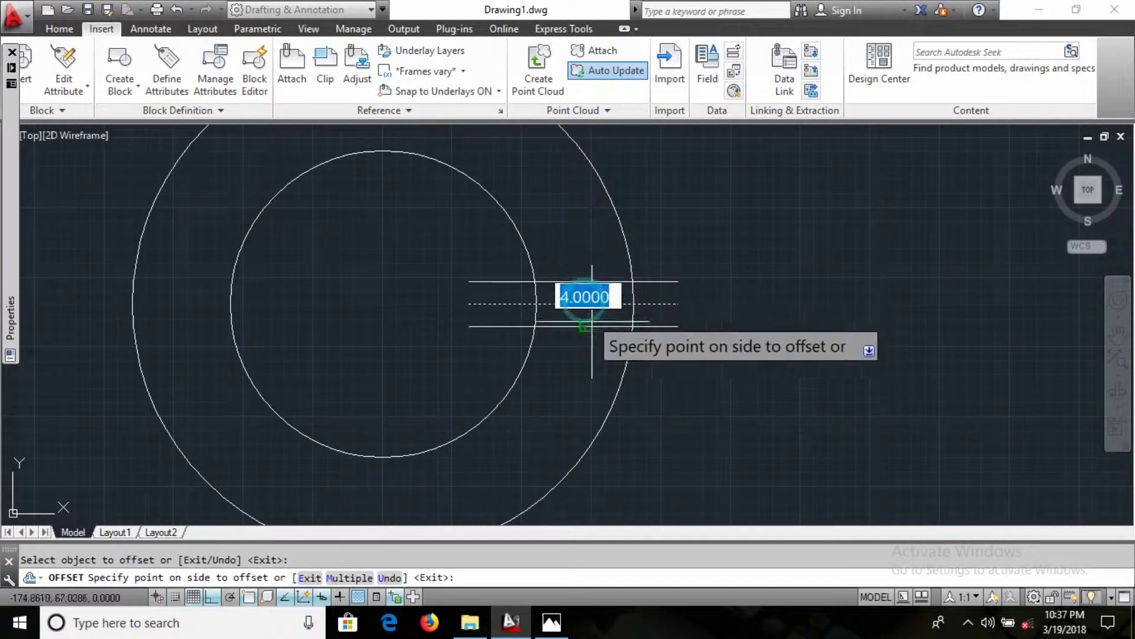
key("Escape")
key("Escape")
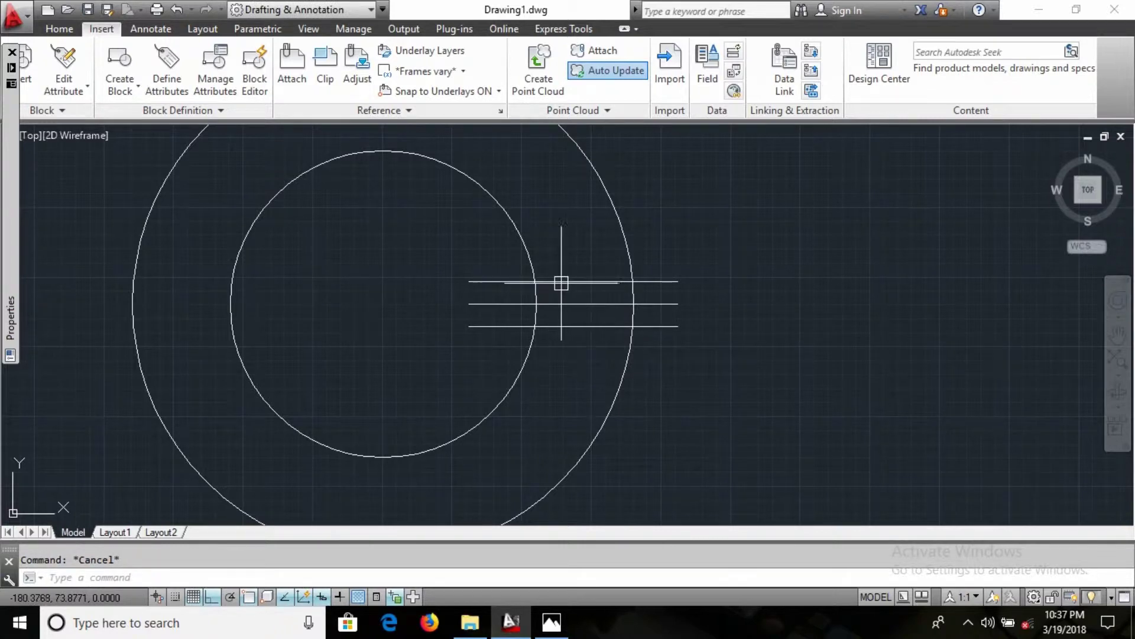
Delete the original middle line between the two offset slot edges and check the slot layout on the reference drawing.
left_click(576, 303)
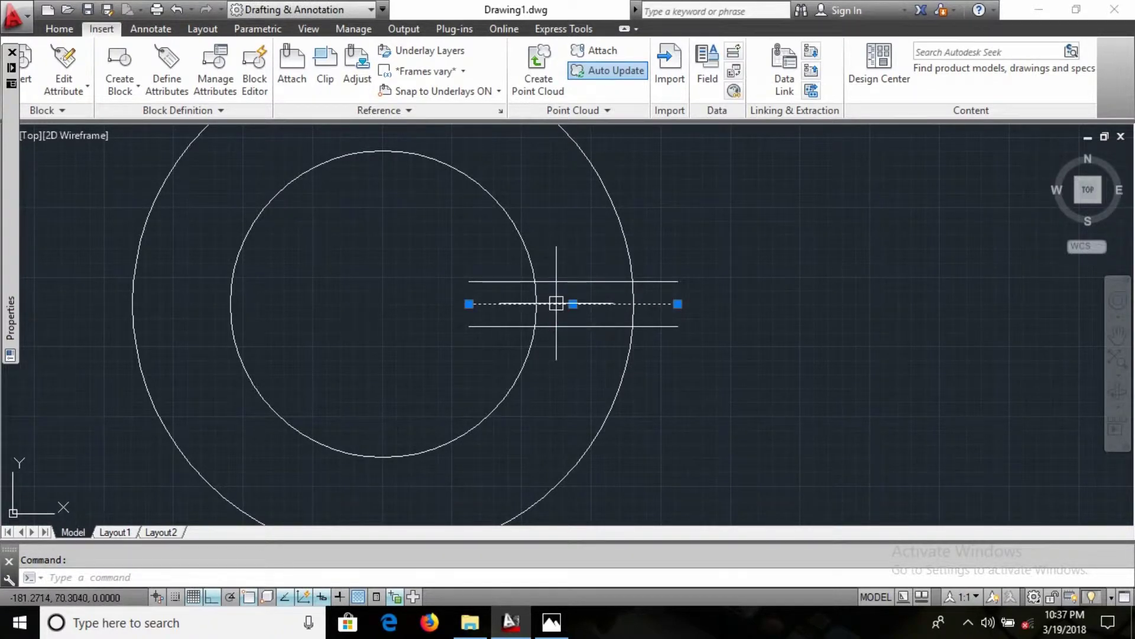
key("alt+Tab")
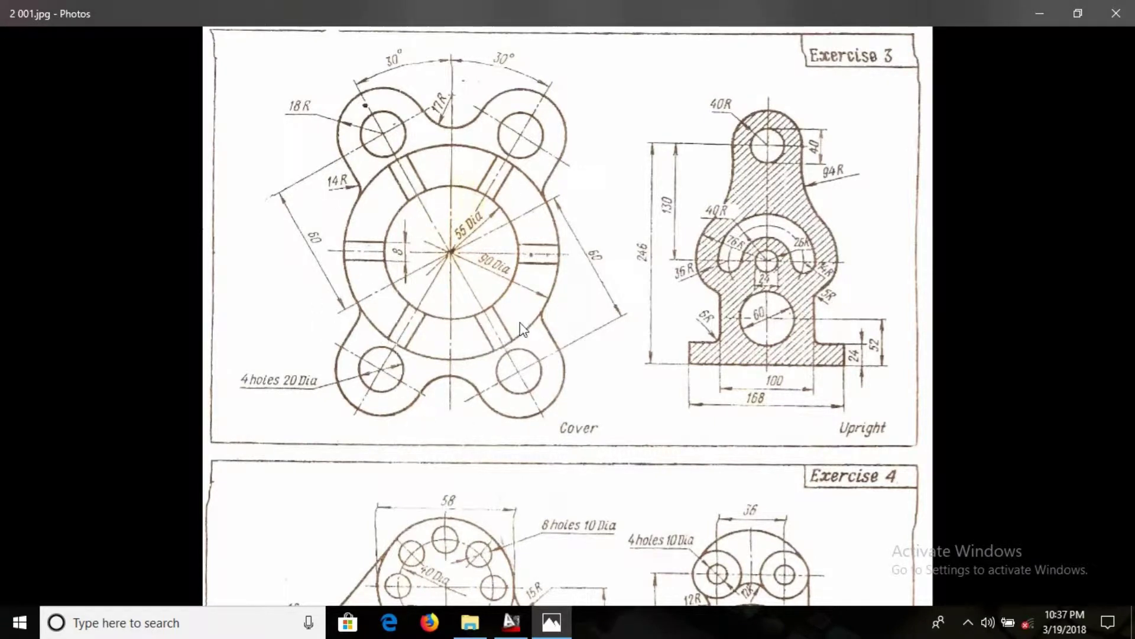
key("alt+Tab")
key("alt+Tab")
key("alt+Tab")
Polar array the two slot edge lines about the circles' centre with 6 items over 360°, rotating the copies, and compare with the reference drawing.
type("-array")
key("Return")
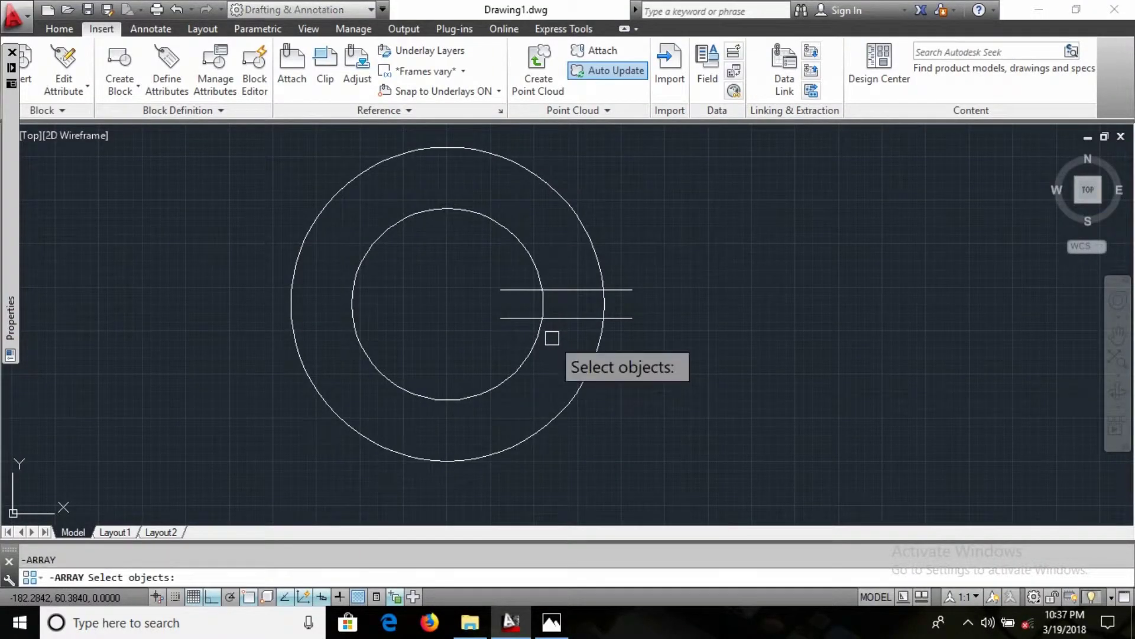
left_click(576, 338)
left_click(561, 266)
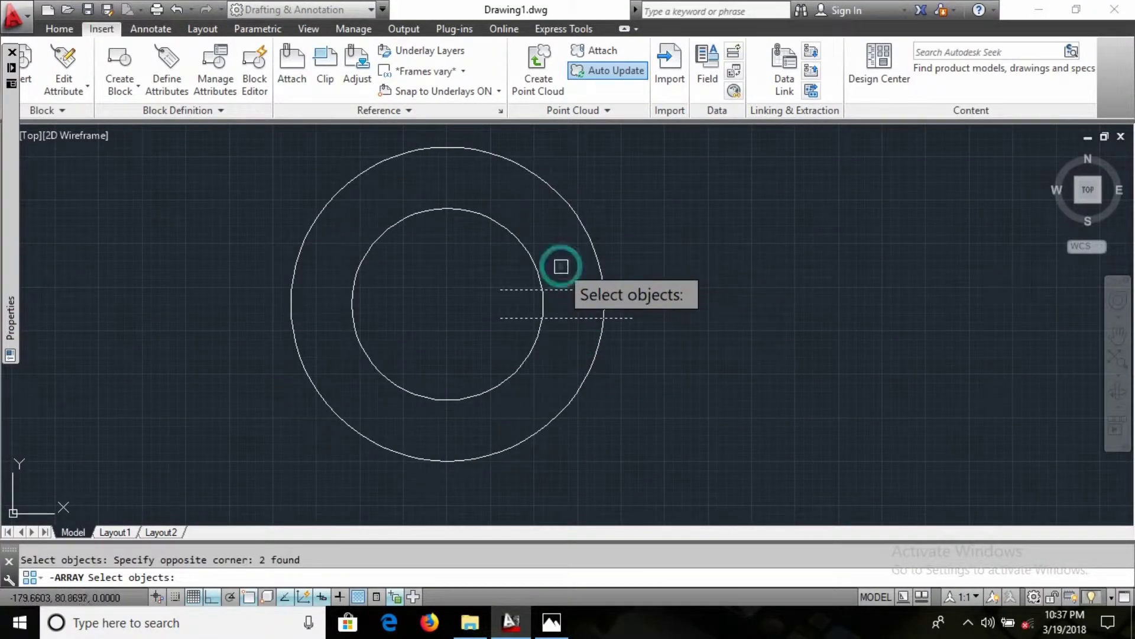
key("Return")
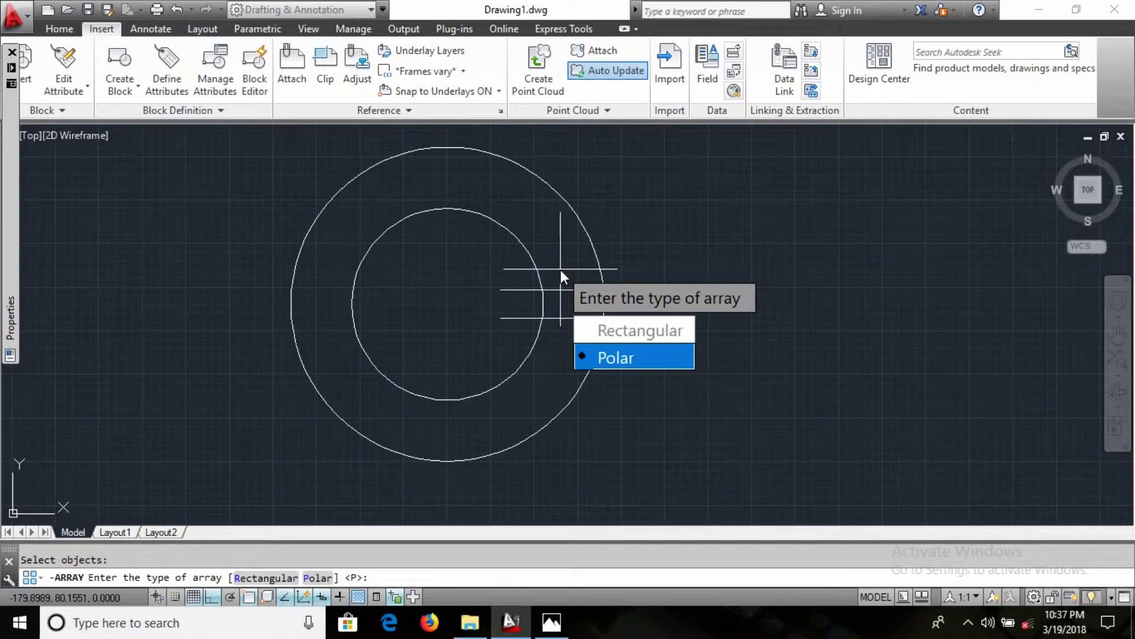
left_click(611, 356)
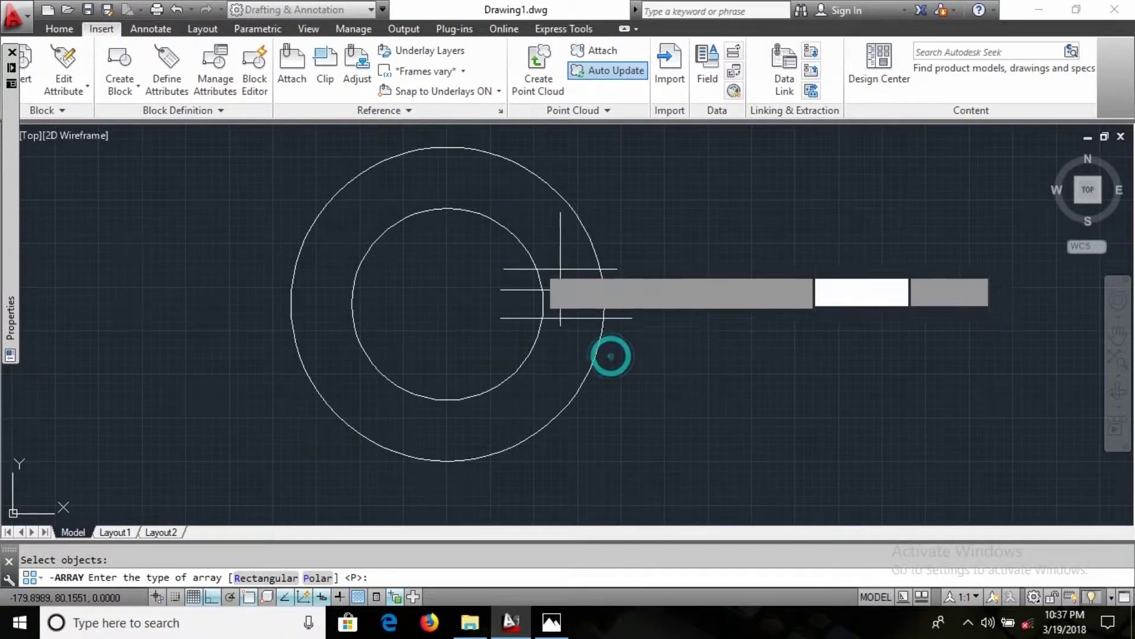
left_click(448, 303)
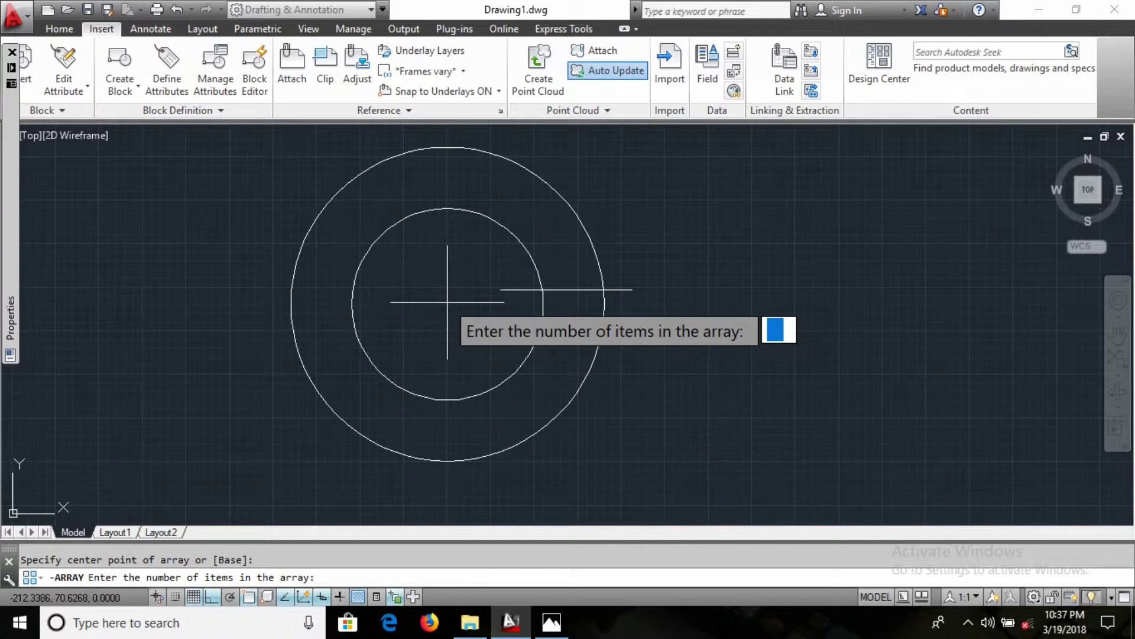
type("6")
key("Return")
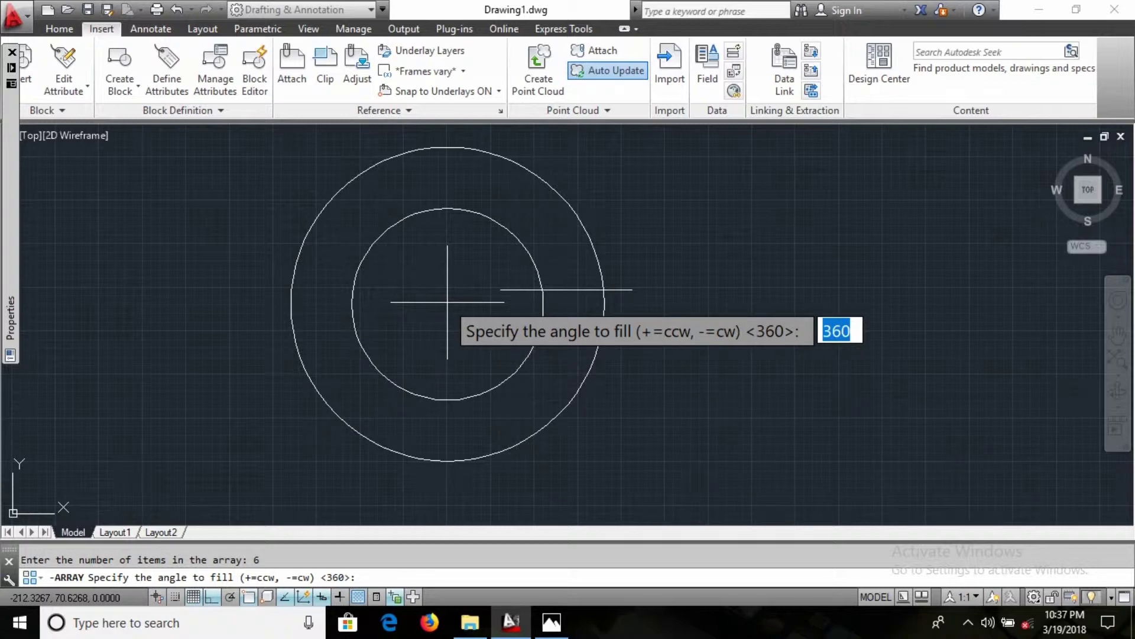
key("Return")
key("Return")
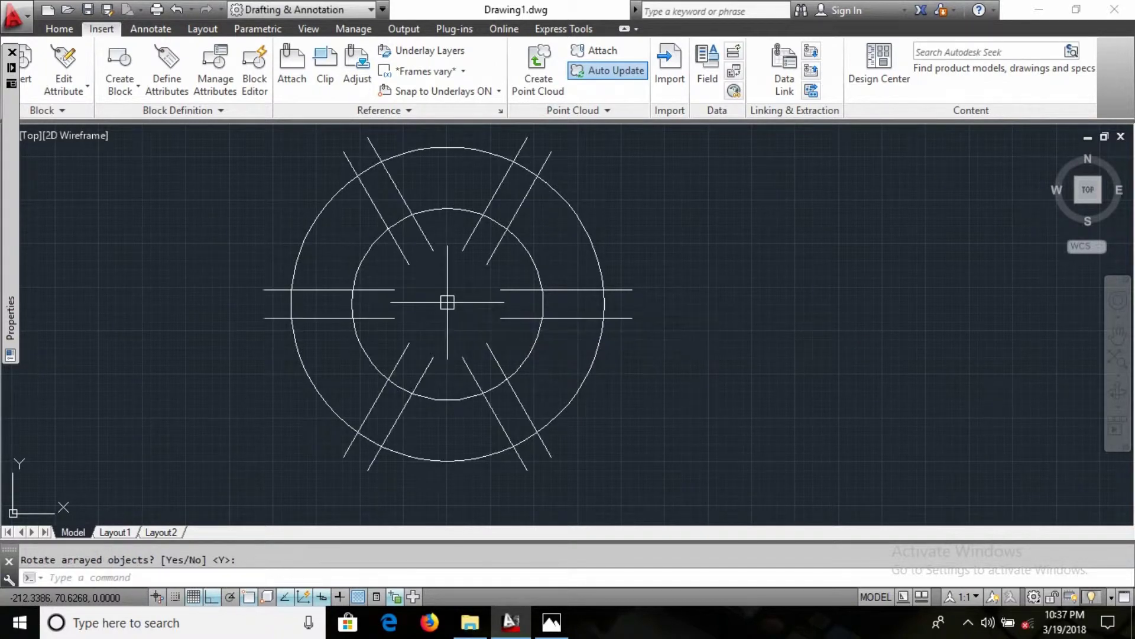
key("alt+Tab")
key("alt+Tab")
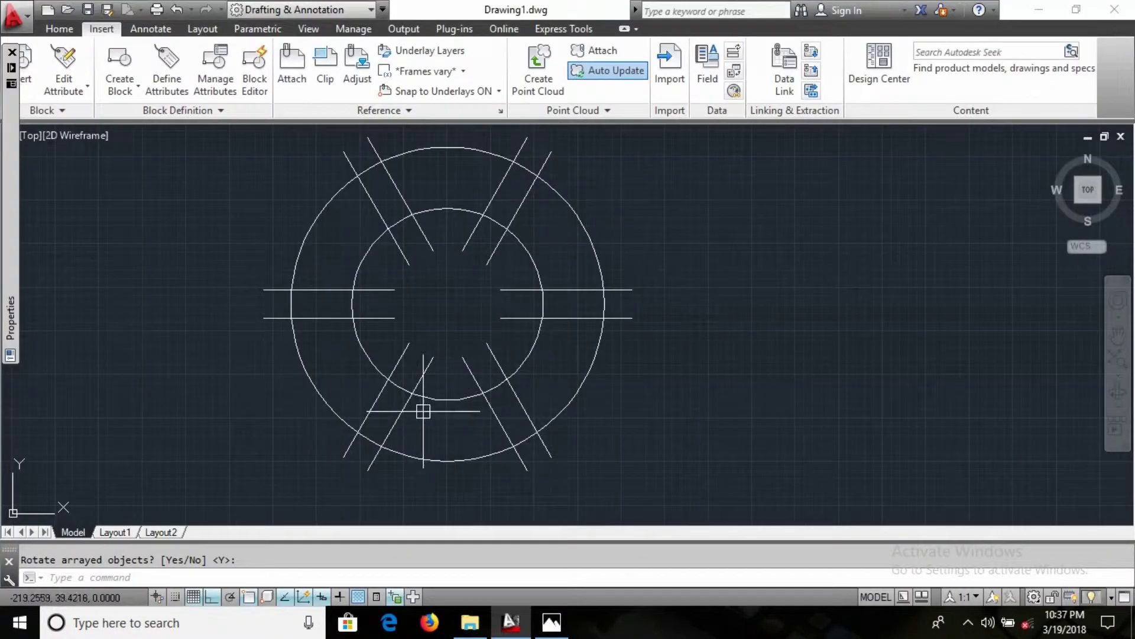
Trim the ends of all slot lines that extend inside the inner circle.
key("Return")
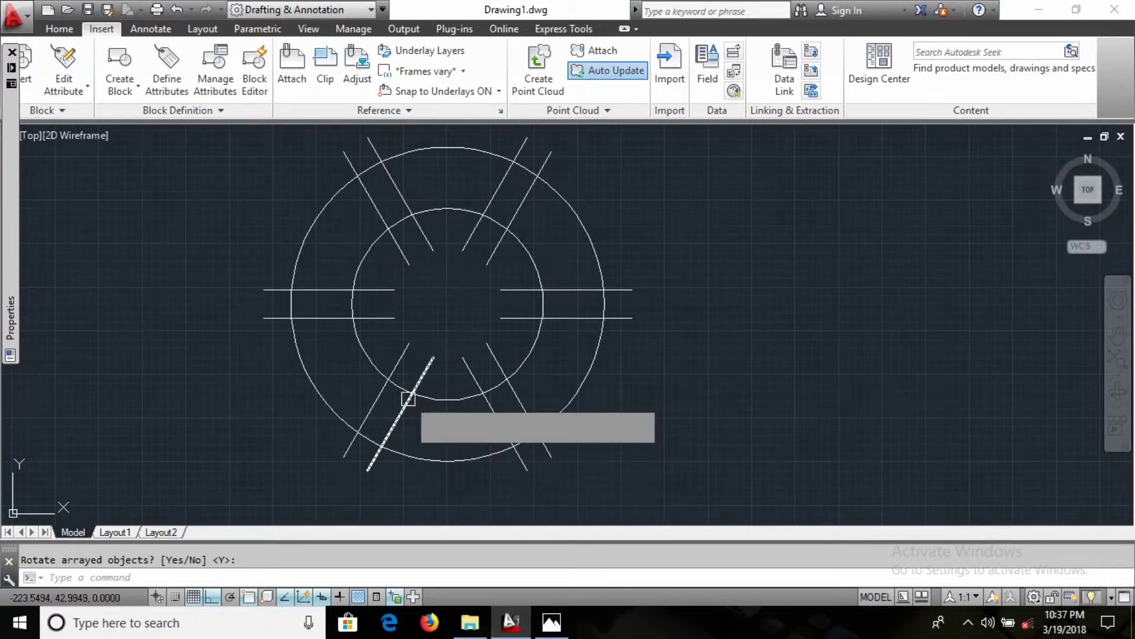
key("Return")
left_click(454, 299)
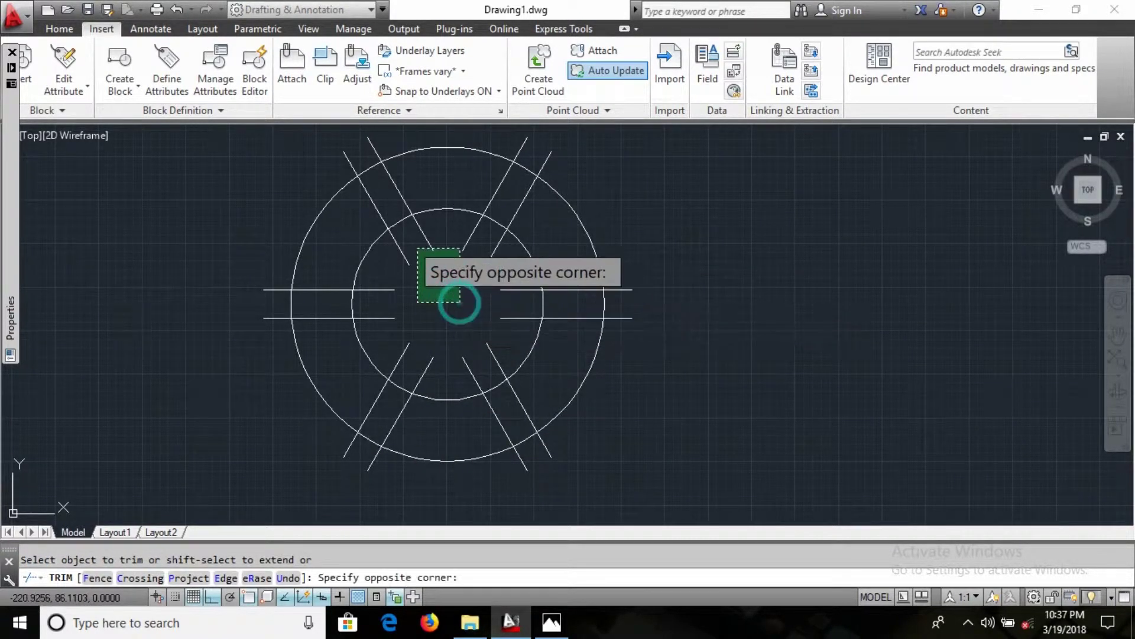
left_click(406, 243)
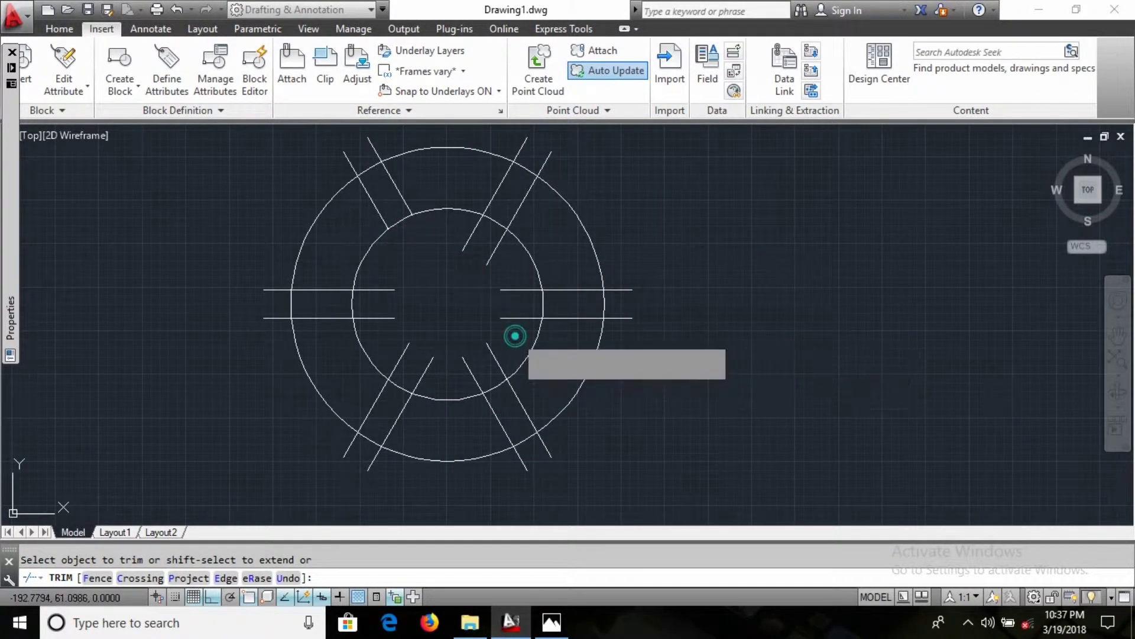
left_click(515, 334)
left_click(440, 245)
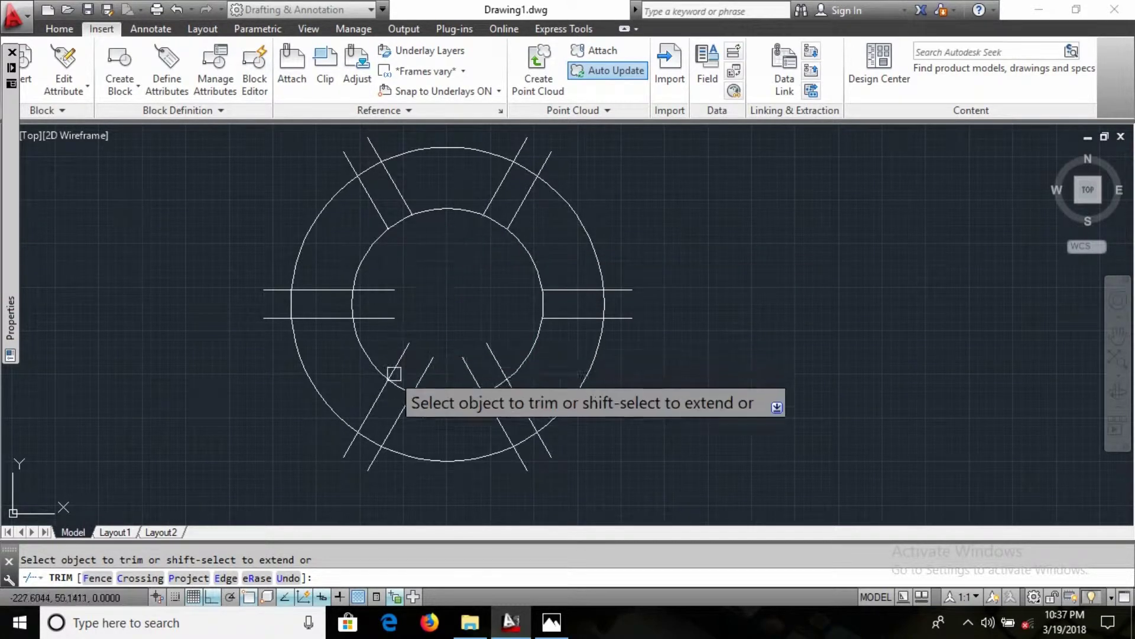
left_click(506, 335)
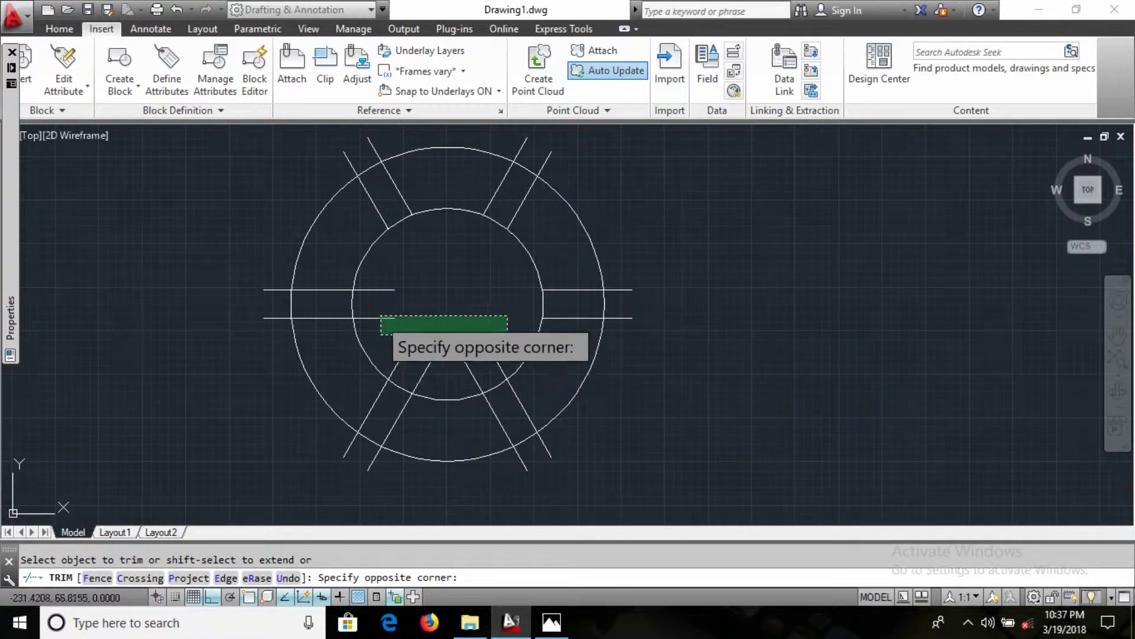
left_click(380, 284)
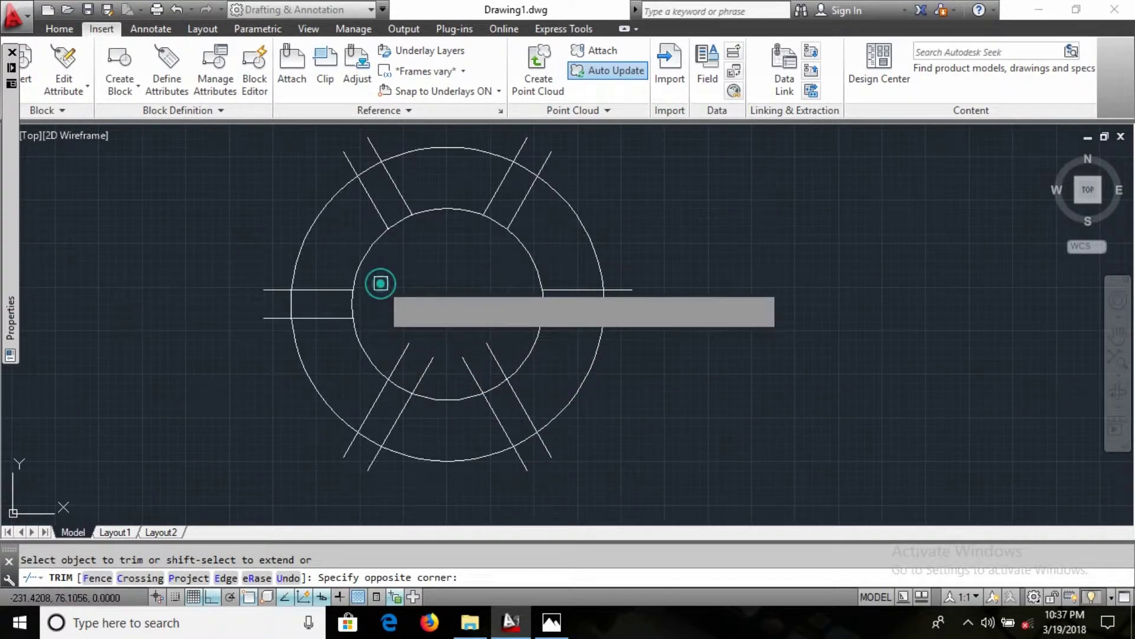
left_click(505, 344)
left_click(379, 373)
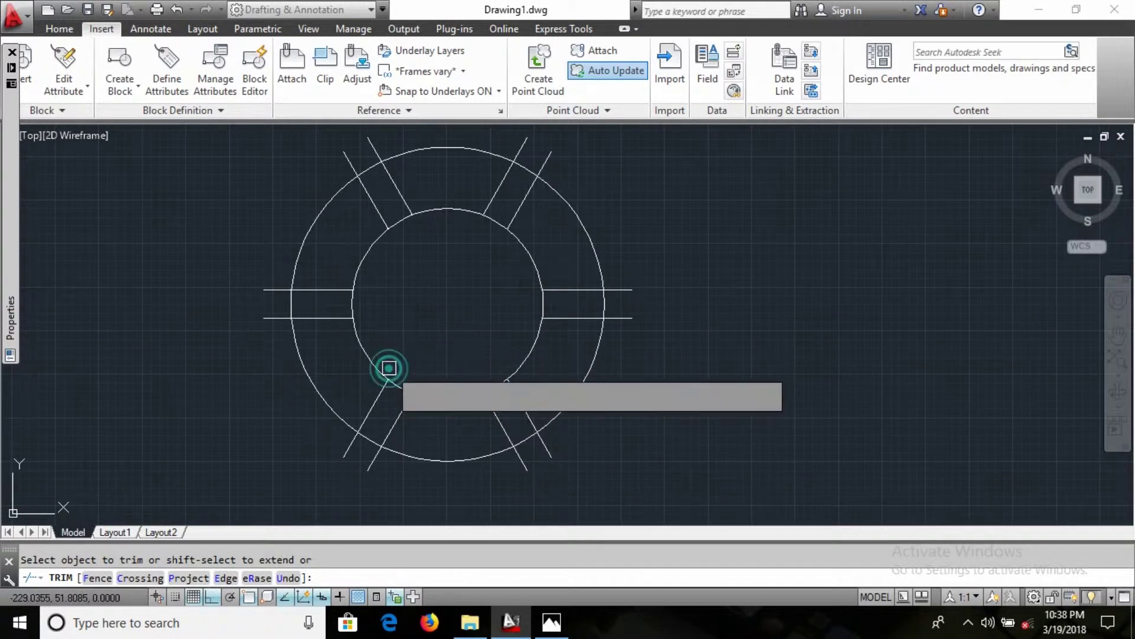
Trim the slot line ends that extend beyond the outer circle at the two lower slots and the left slot.
left_click(613, 492)
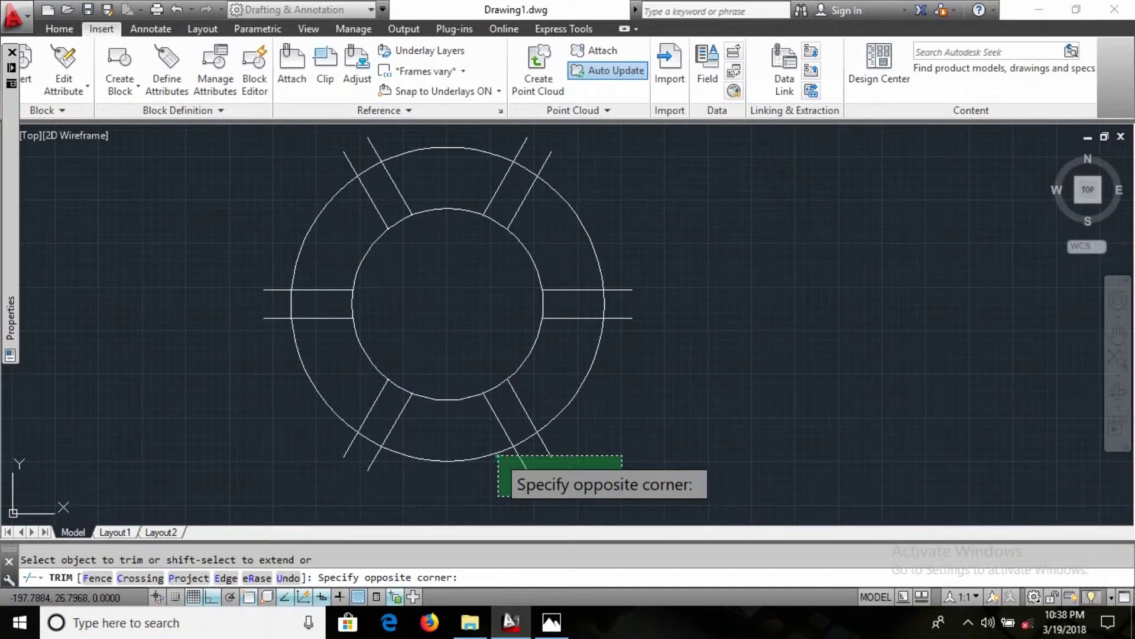
left_click(501, 454)
left_click(378, 492)
left_click(349, 466)
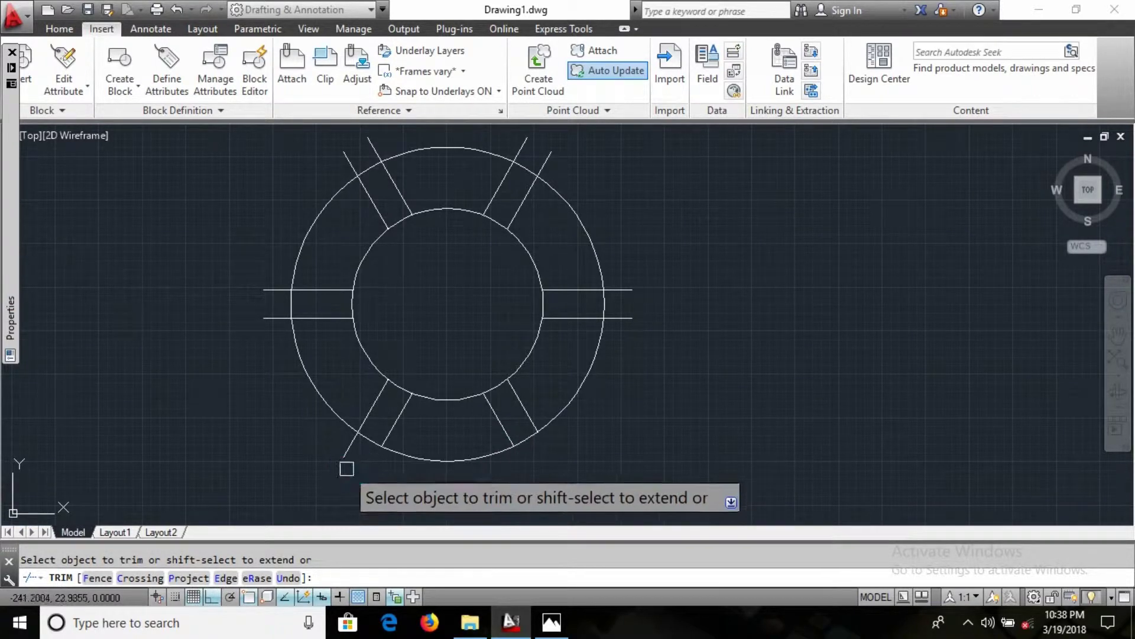
left_click(330, 457)
left_click(319, 421)
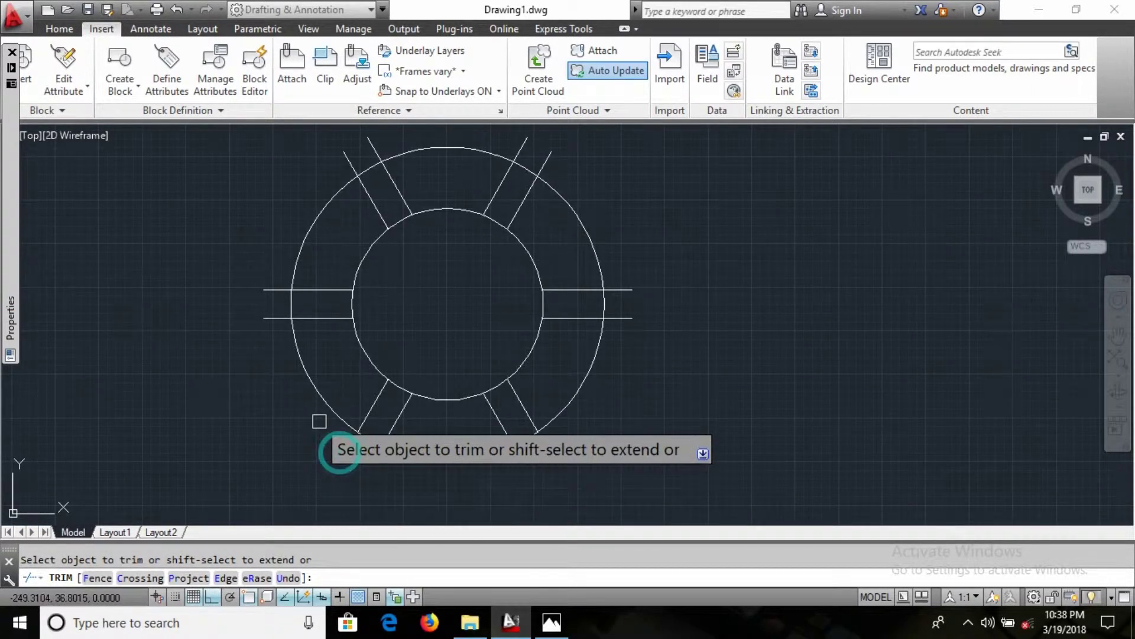
left_click(280, 341)
left_click(242, 261)
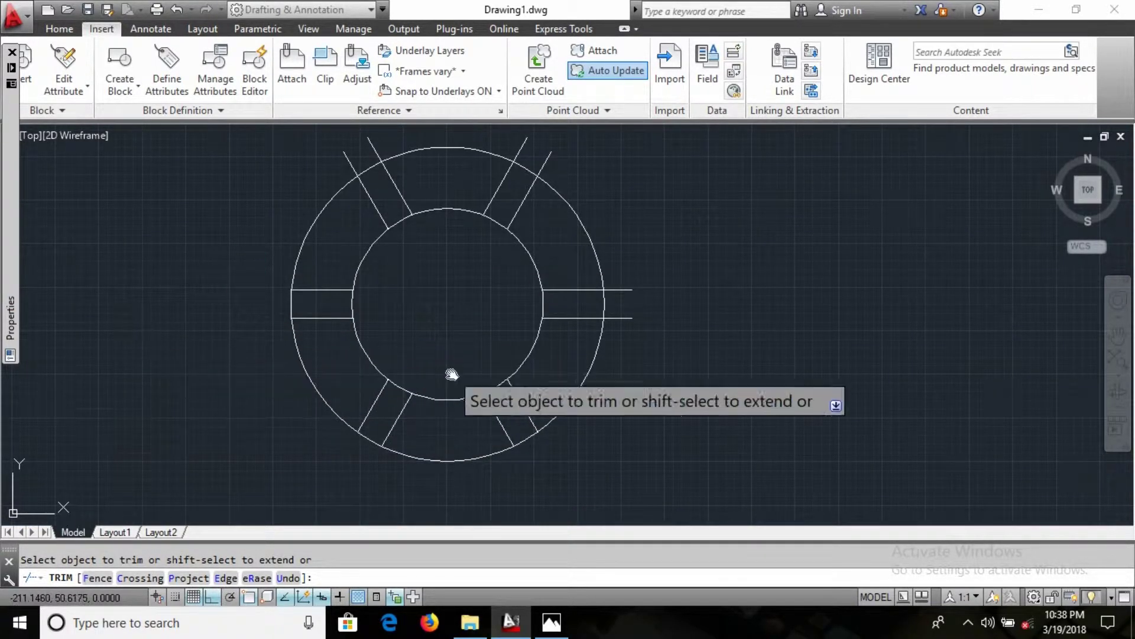
Trim the slot line ends that extend beyond the outer circle at the two upper slots and the right slot.
middle_click_drag(451, 375, 449, 469)
left_click(241, 200)
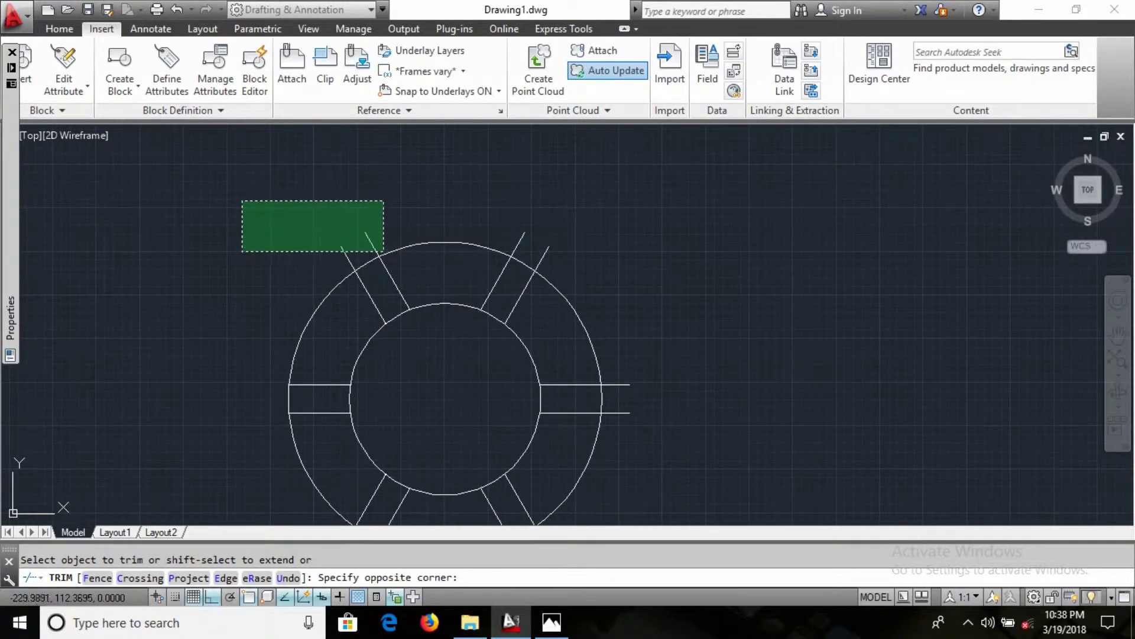
left_click(383, 253)
left_click(611, 260)
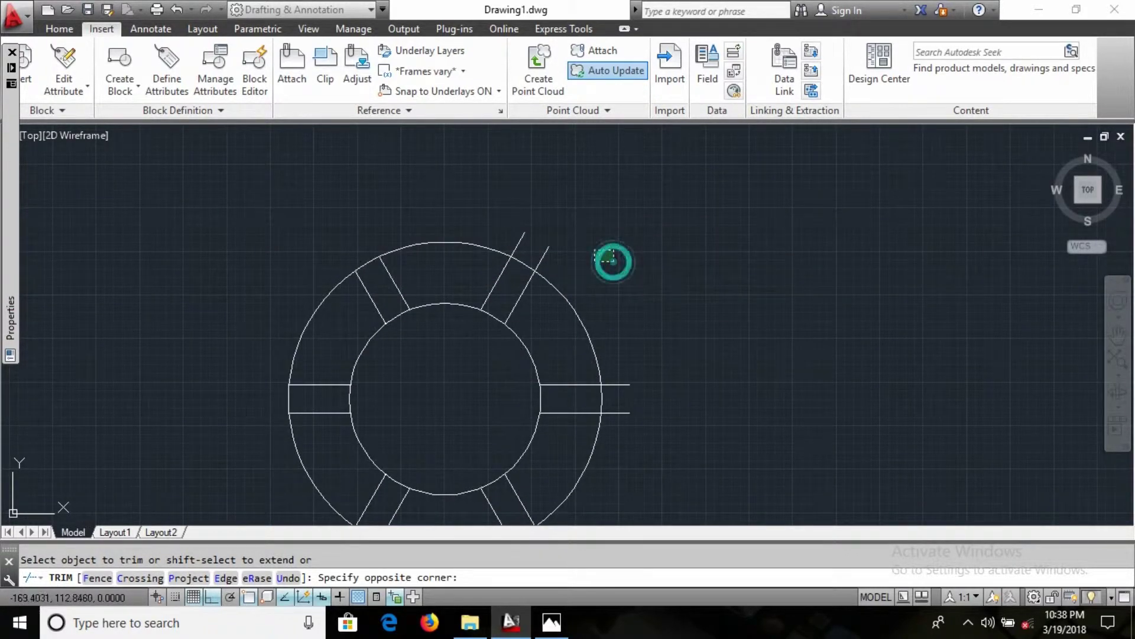
left_click(514, 213)
left_click(517, 228)
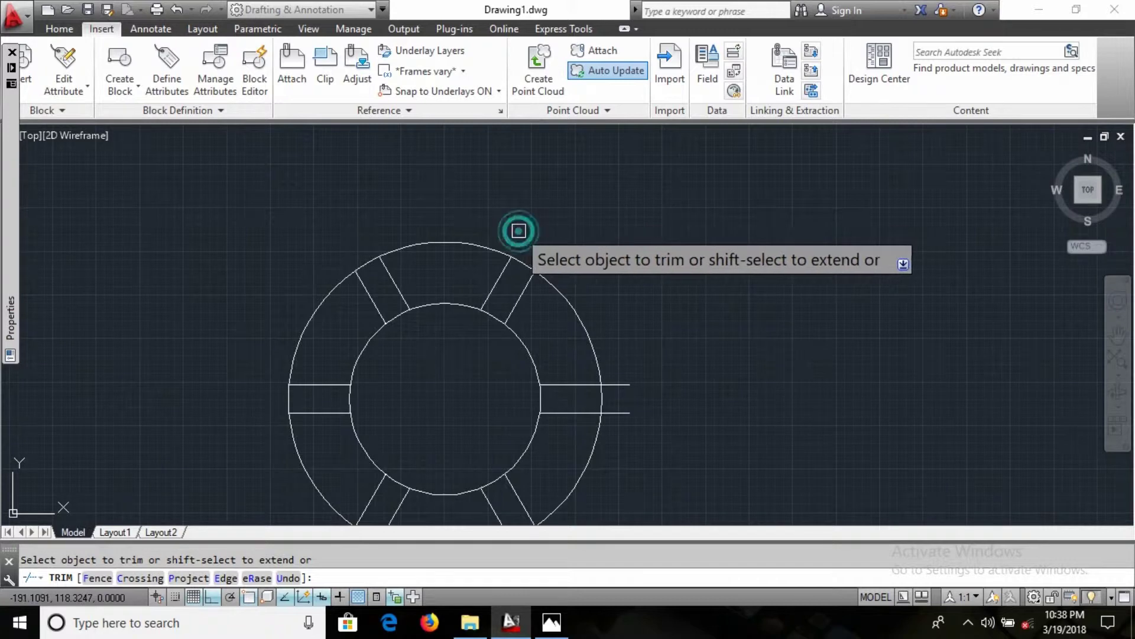
left_click(550, 251)
scroll(588, 336, "down", 4)
scroll(585, 331, "up", 4)
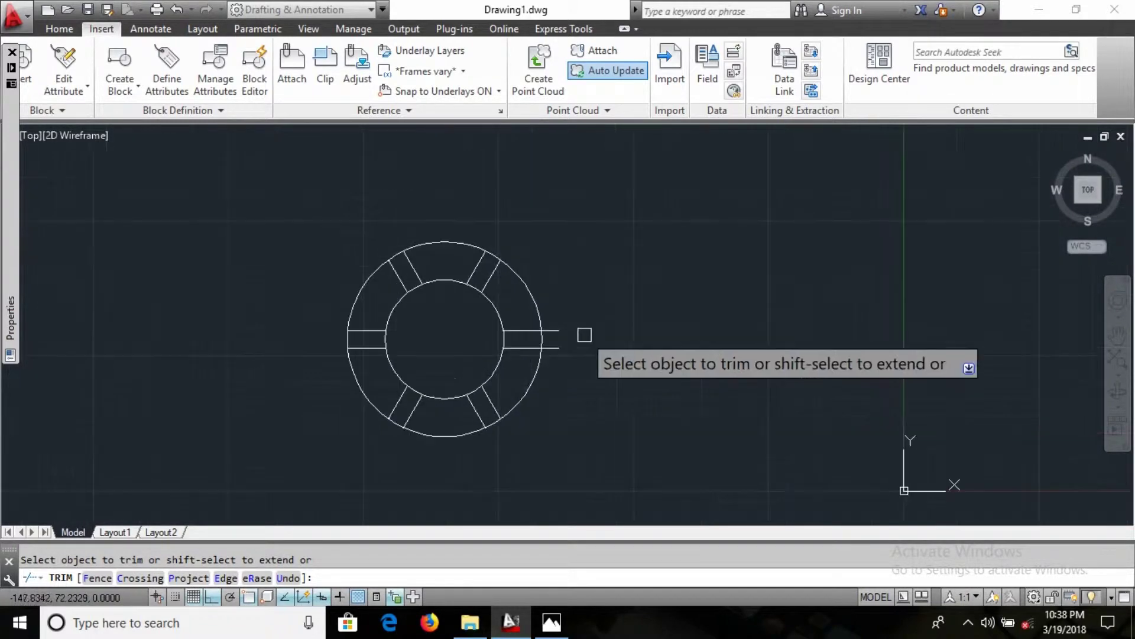
left_click(539, 326)
left_click(532, 355)
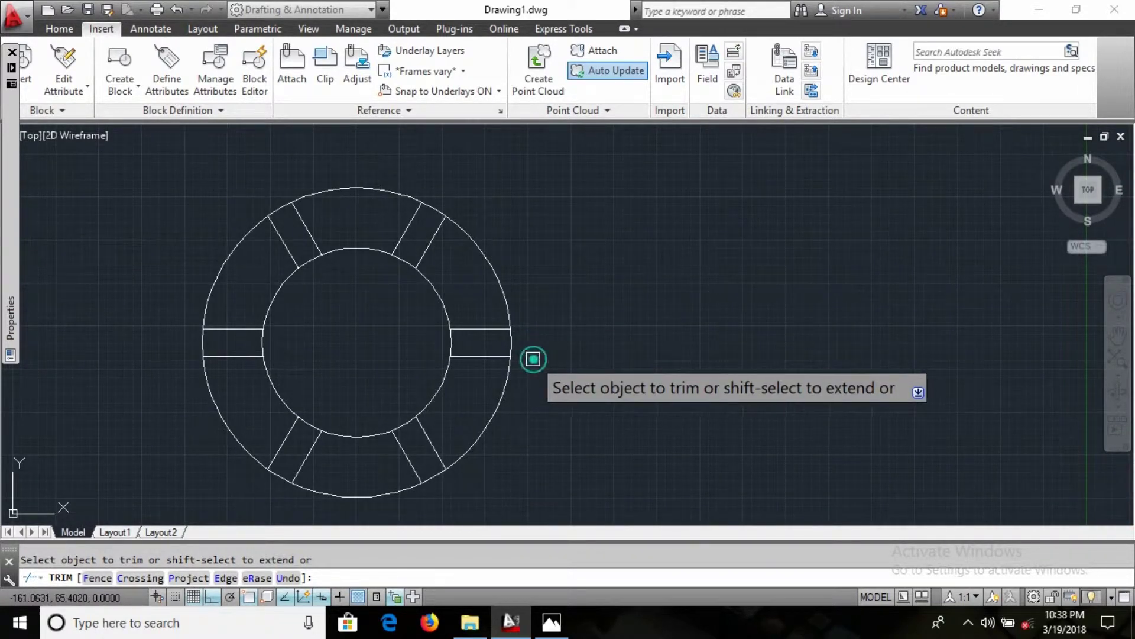
Examine the angles, radii and positions of the cover's corner holes and lobes on the reference drawing, and end the trim command.
key("alt+Tab")
key("alt+Tab")
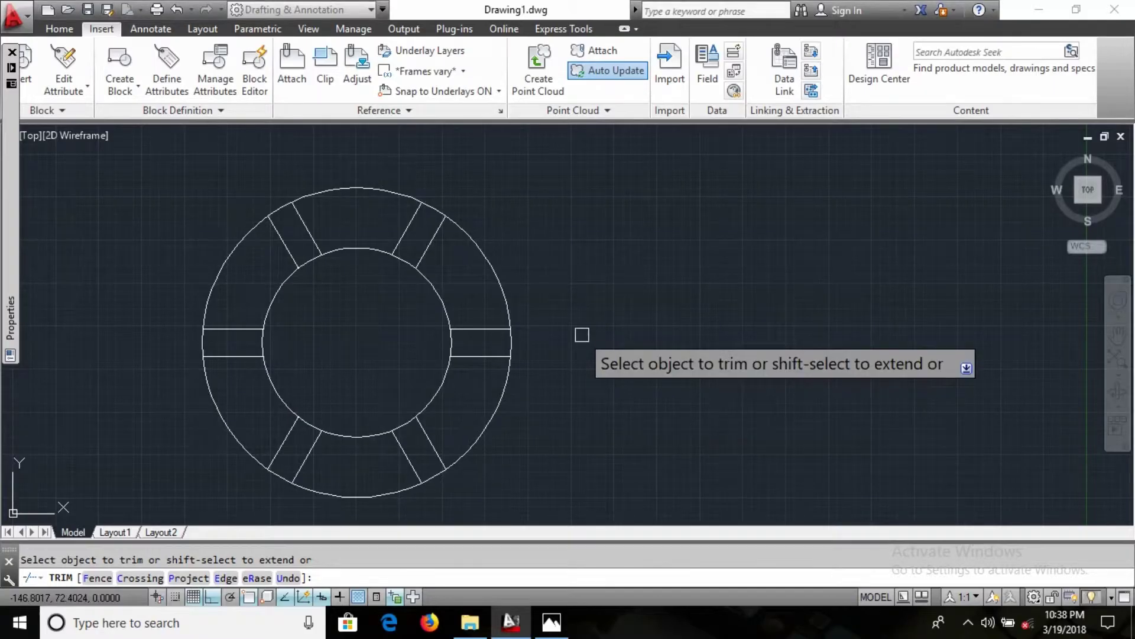
key("alt+Tab")
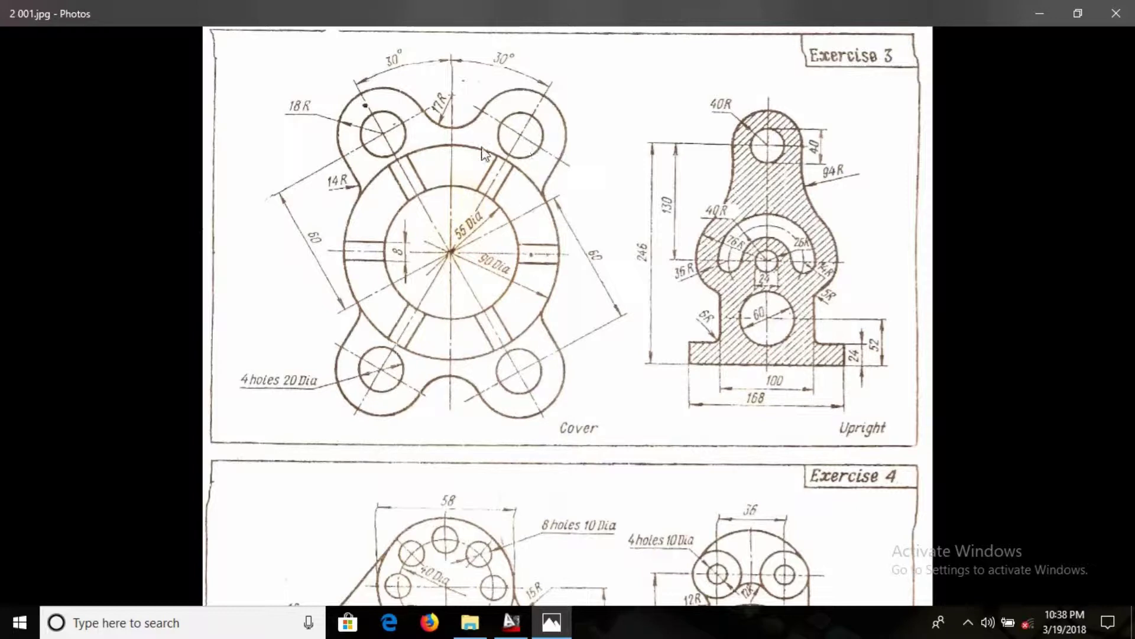
key("alt+Tab")
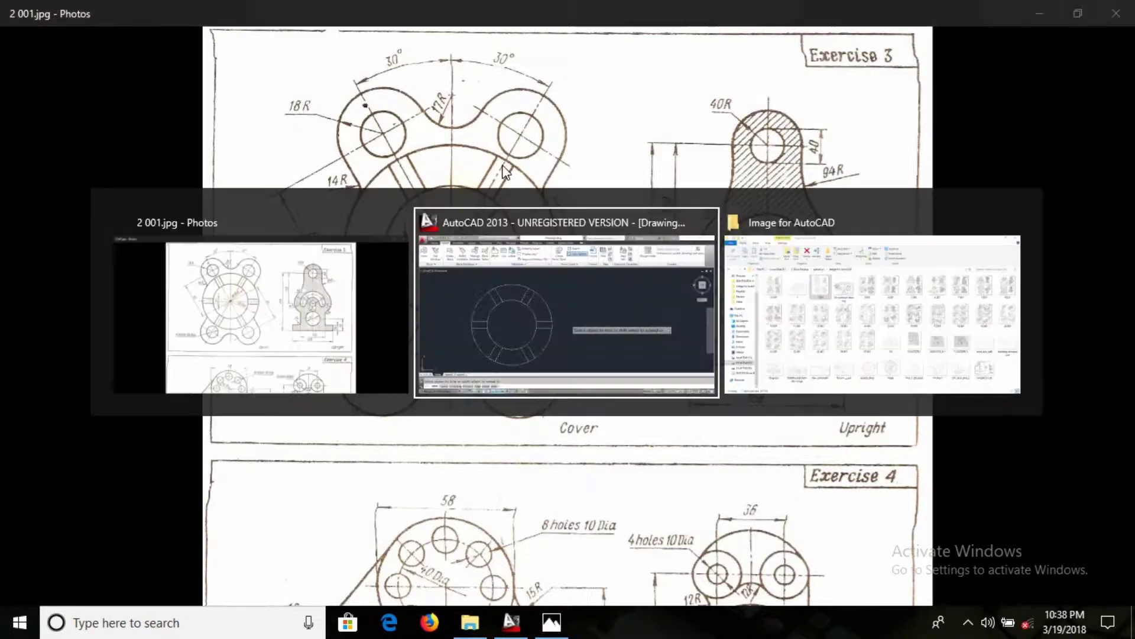
key("alt+Tab")
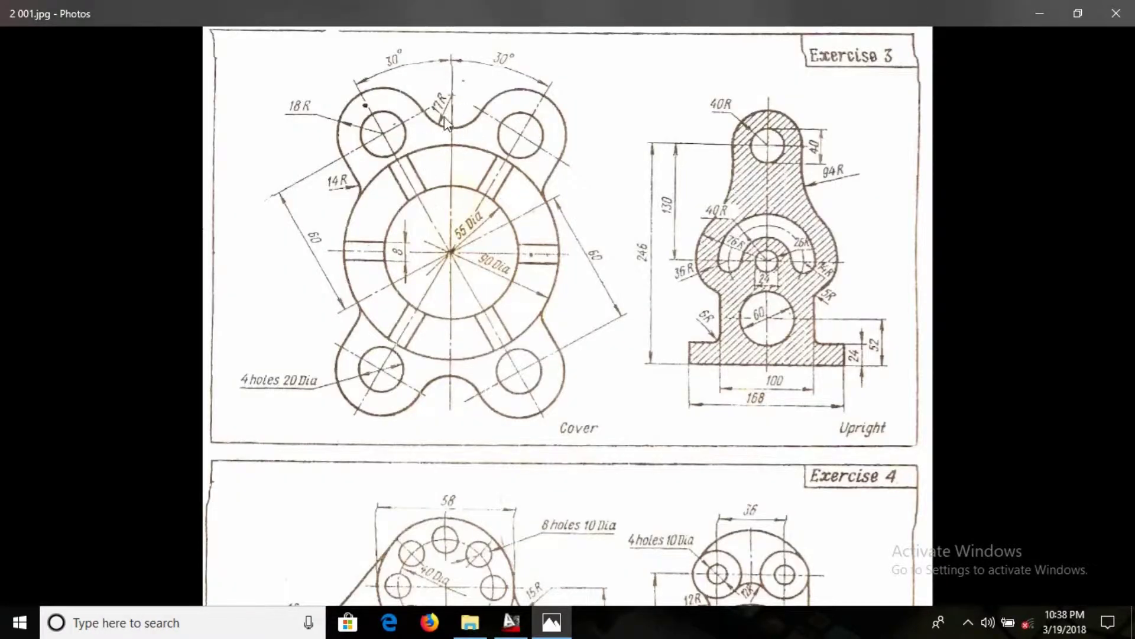
key("alt+Tab")
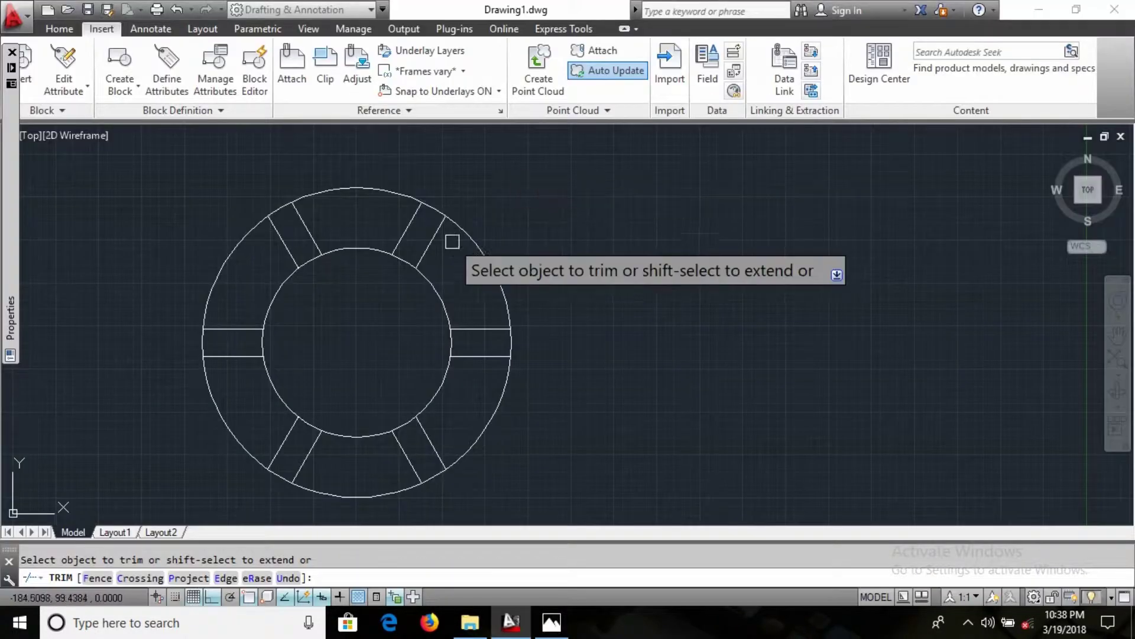
key("Escape")
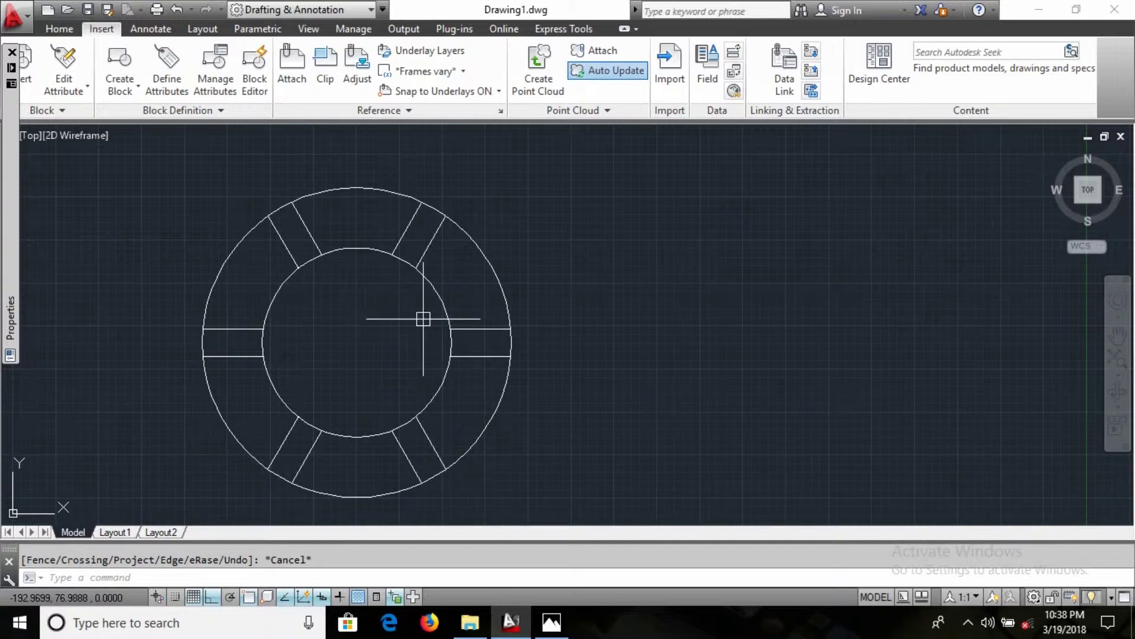
key("alt+Tab")
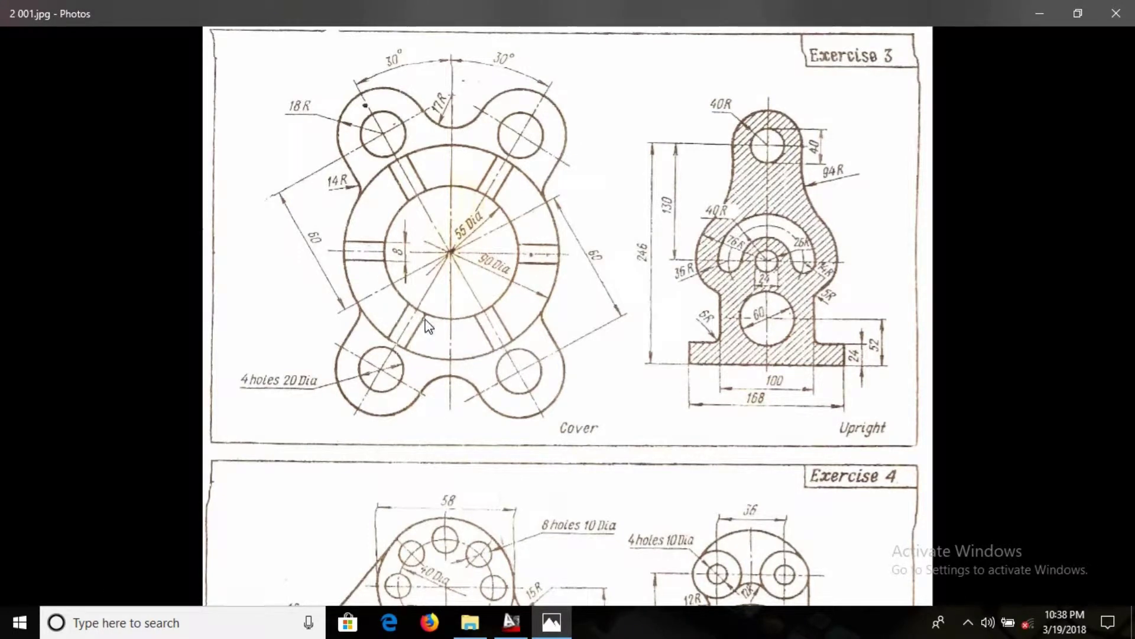
key("alt+Tab")
Draw a vertical line from the circles' centre upward past the outer circle.
type("l")
key("Return")
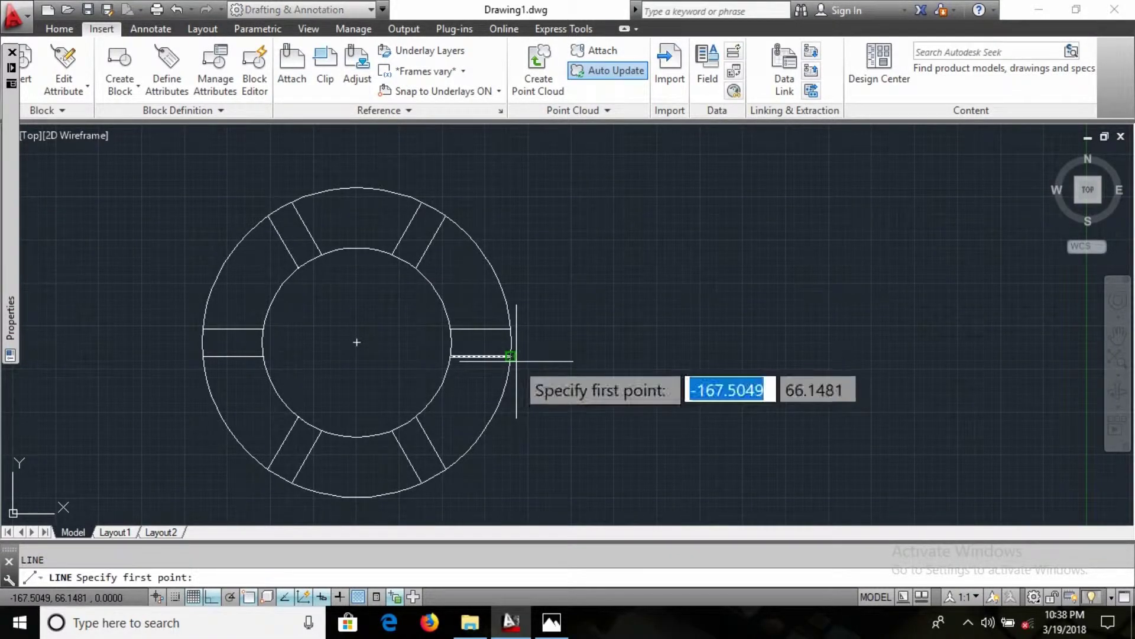
left_click(357, 342)
middle_click_drag(361, 343, 380, 272)
left_click(380, 199)
key("Escape")
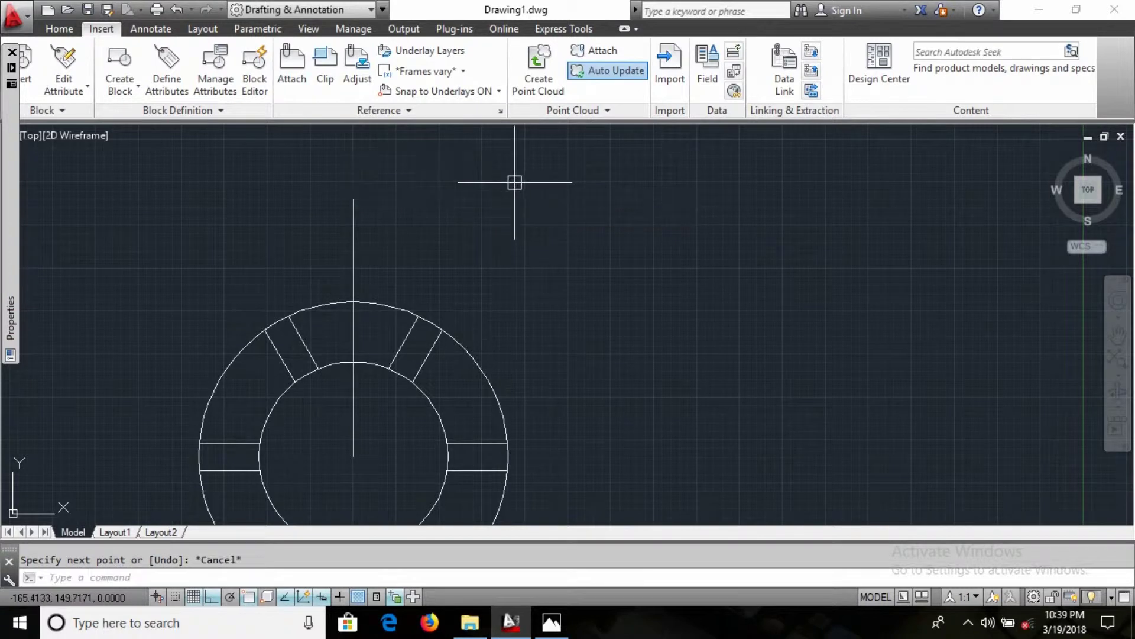
Start a ray at the circles' centre and check the corner-hole angle on the reference drawing.
type("rea")
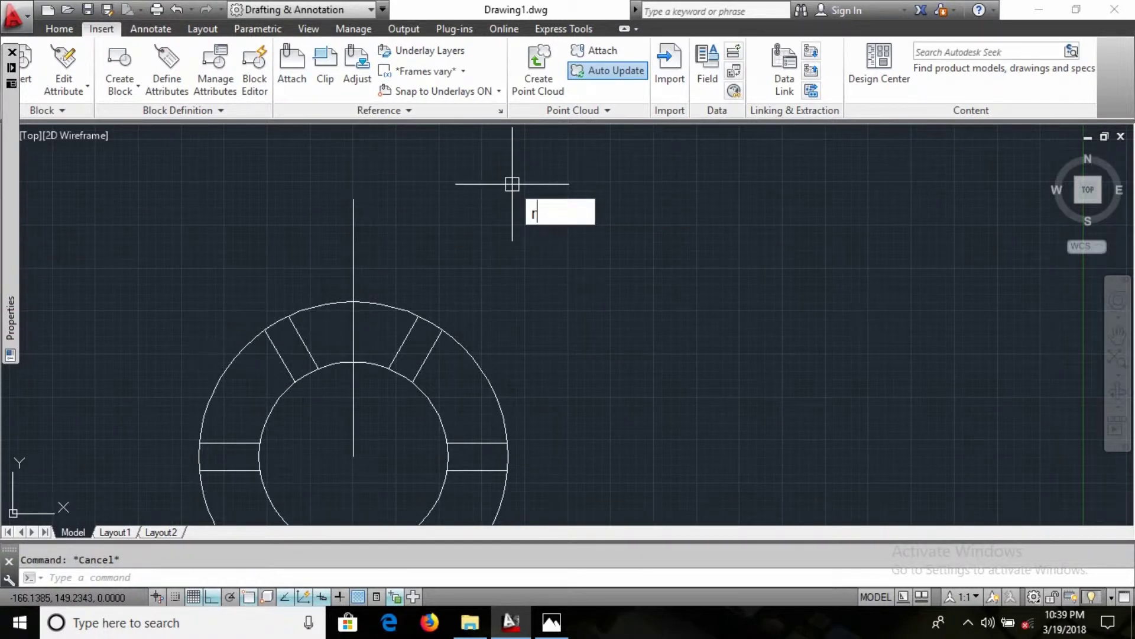
key("Return")
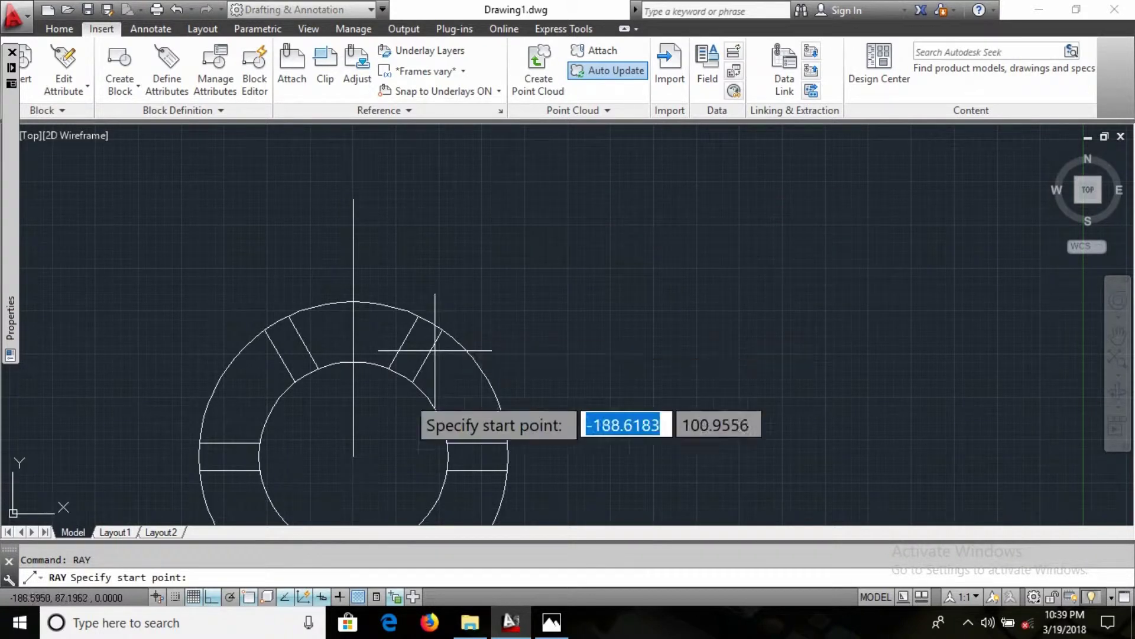
left_click(354, 456)
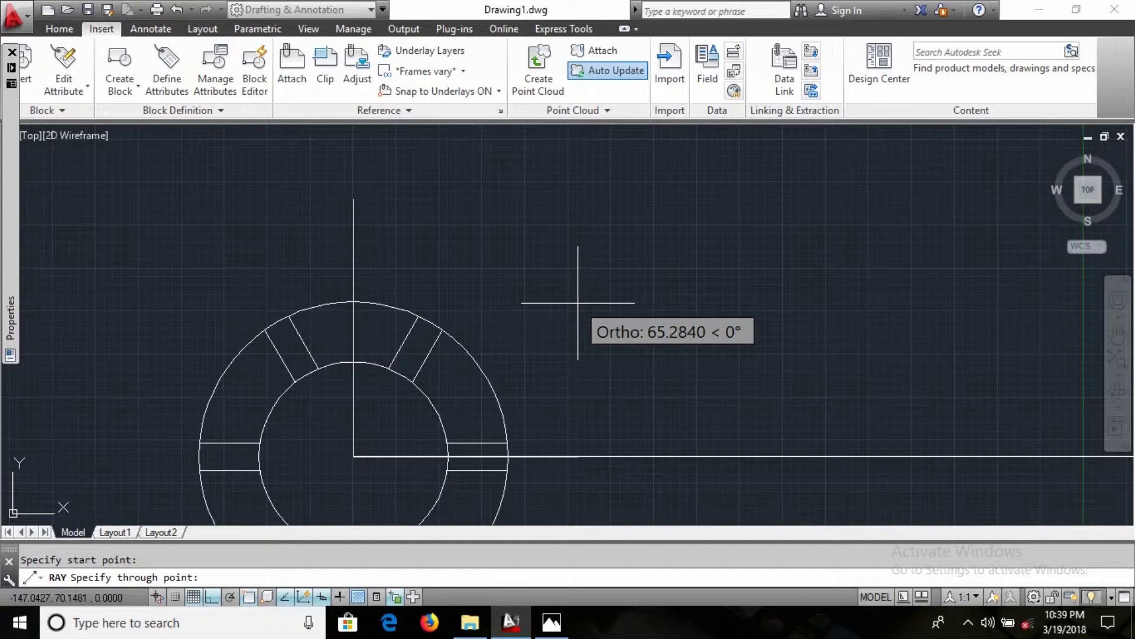
key("alt+Tab")
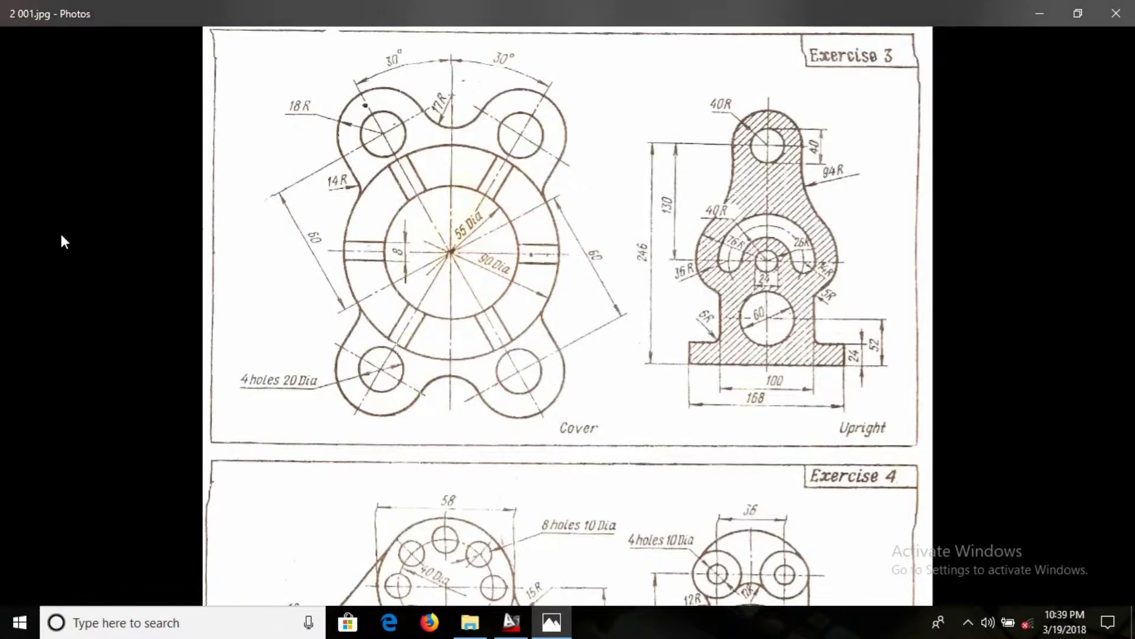
key("alt+Tab")
Turn ortho mode off and polar tracking on while the ray is being placed.
key("F8")
key("F8")
key("F8")
key("F8")
key("F8")
key("F8")
key("F8")
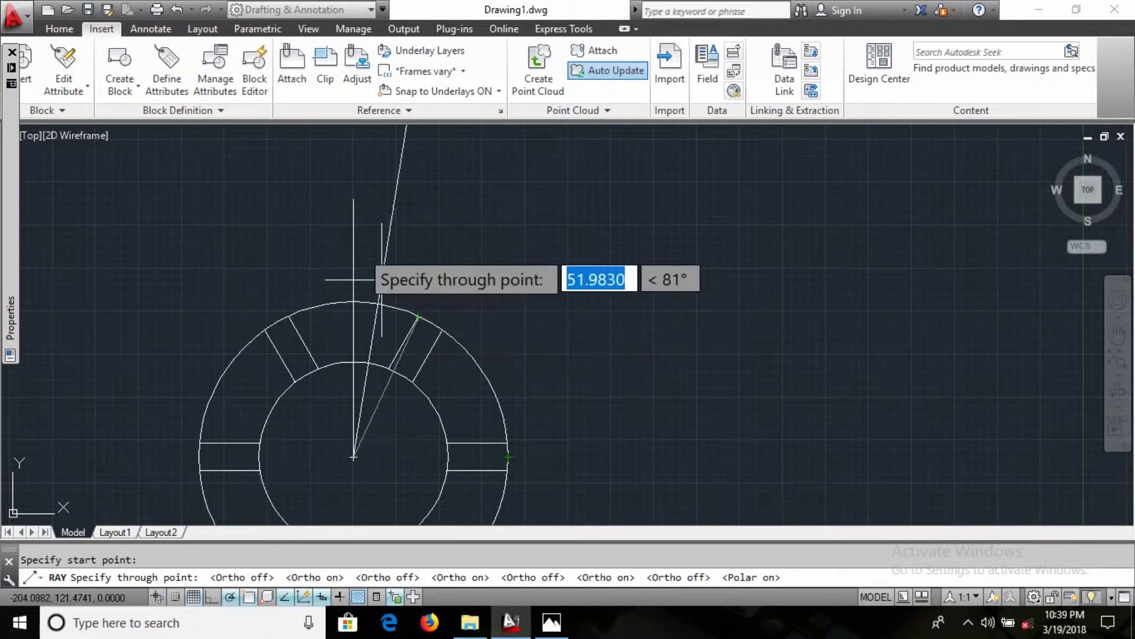
Place the ray from the circles' centre through a point 90 units away at 60 degrees.
middle_click(439, 307)
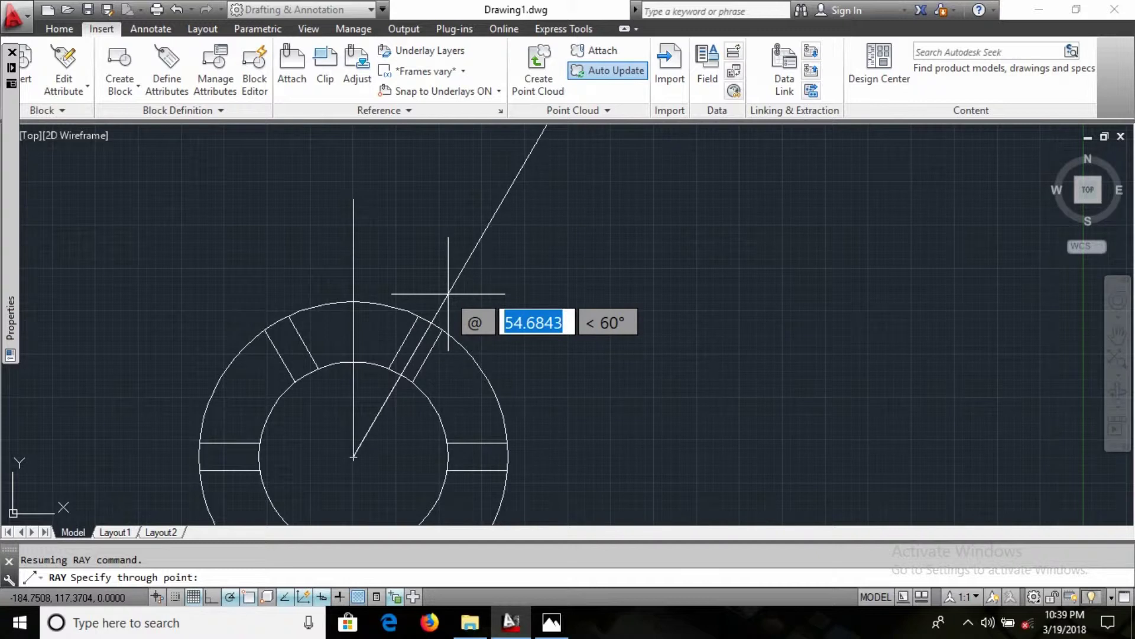
type("90")
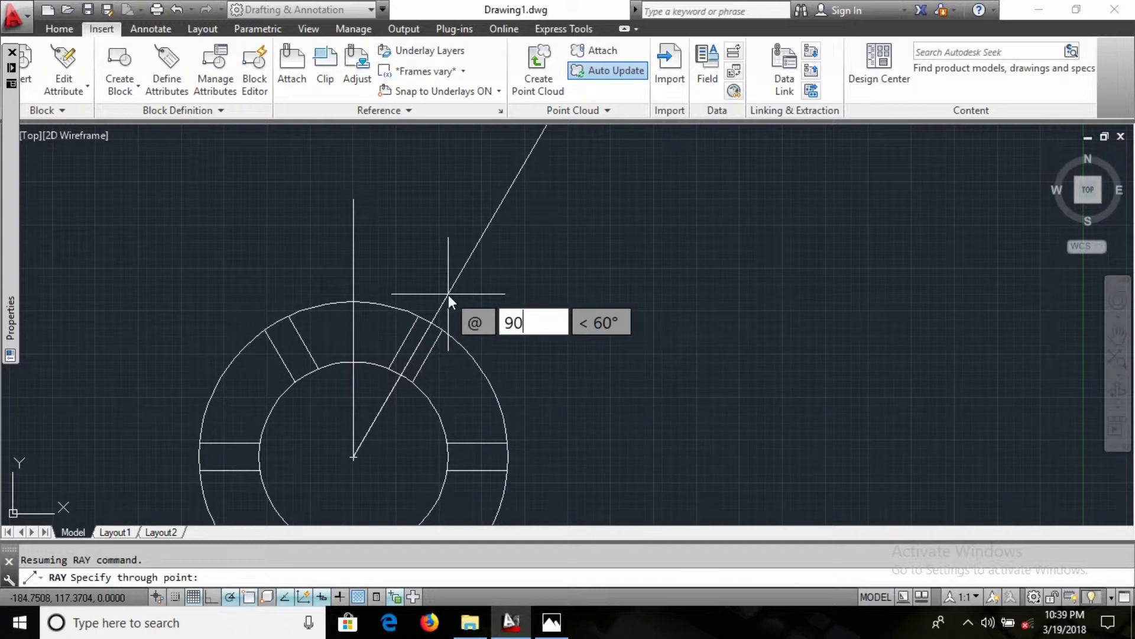
key("Tab")
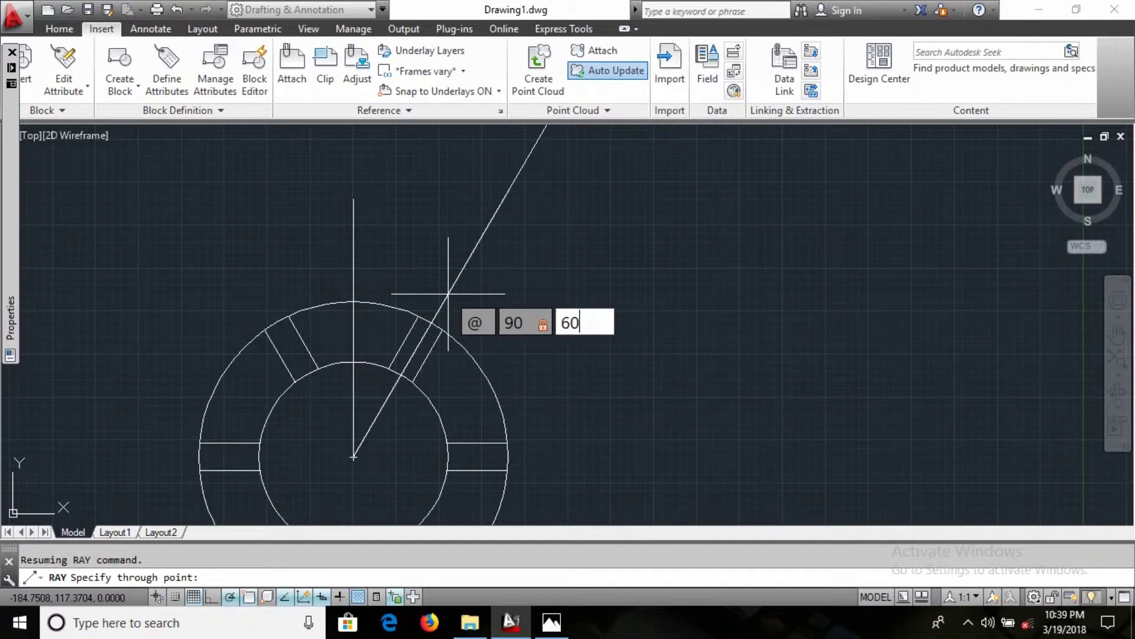
key("Return")
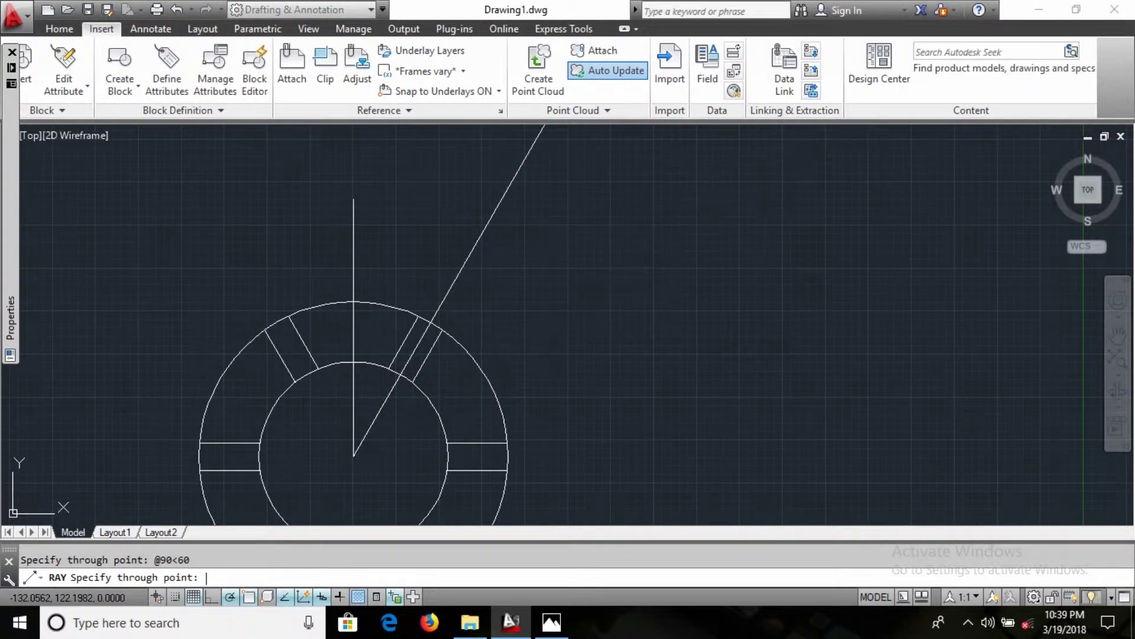
key("Escape")
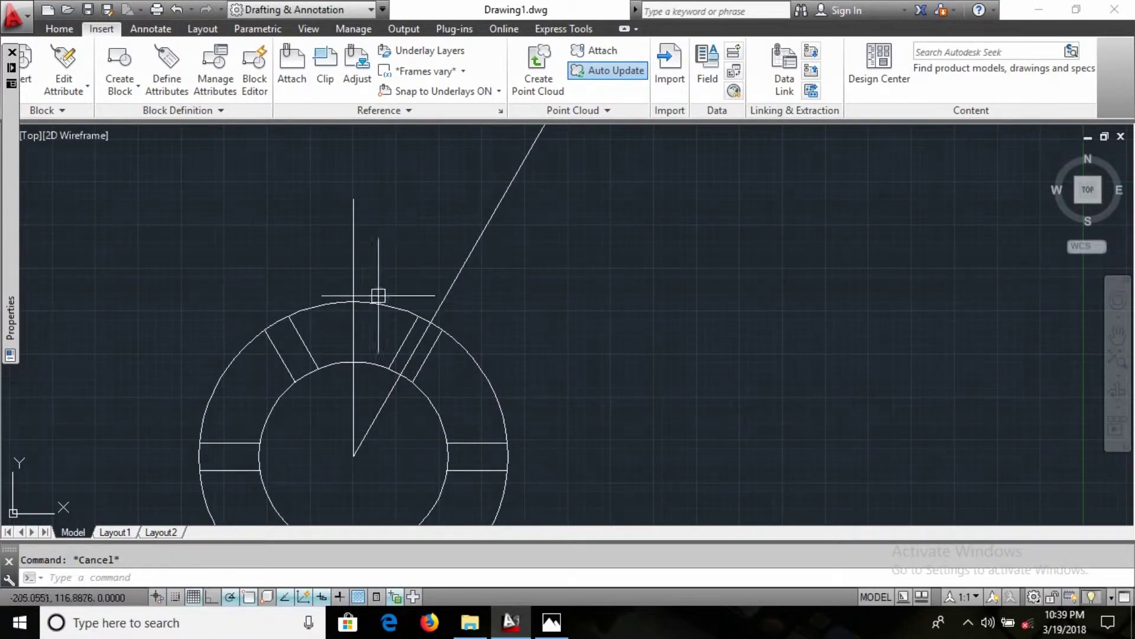
Check the reference drawing and delete the ray that starts at the circles' centre.
left_click(472, 257)
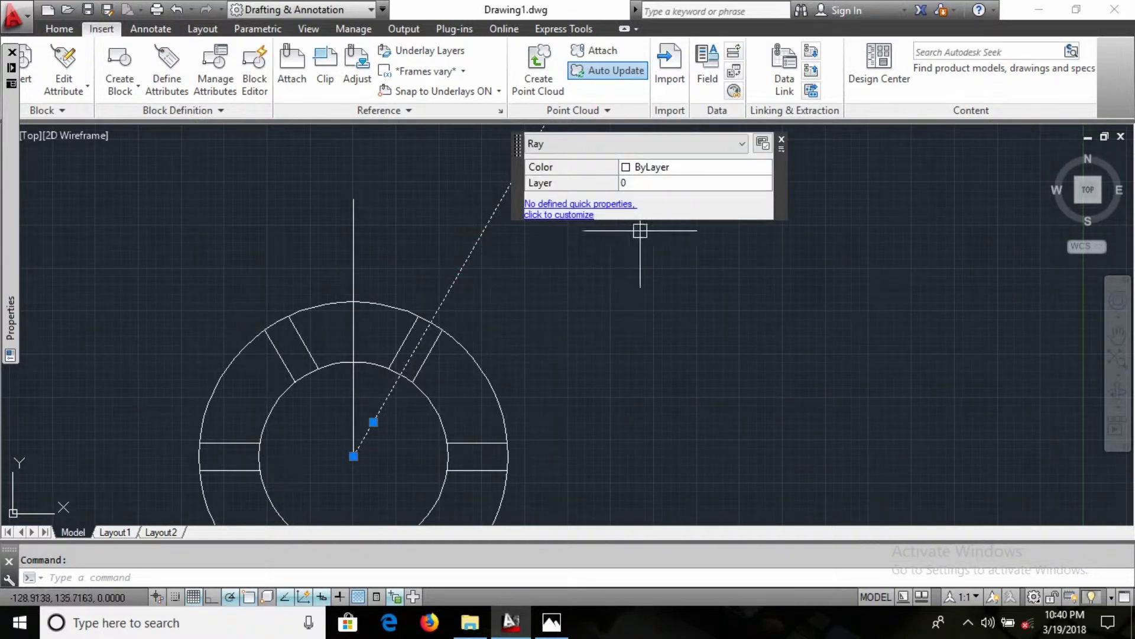
left_click(781, 139)
key("alt+Tab")
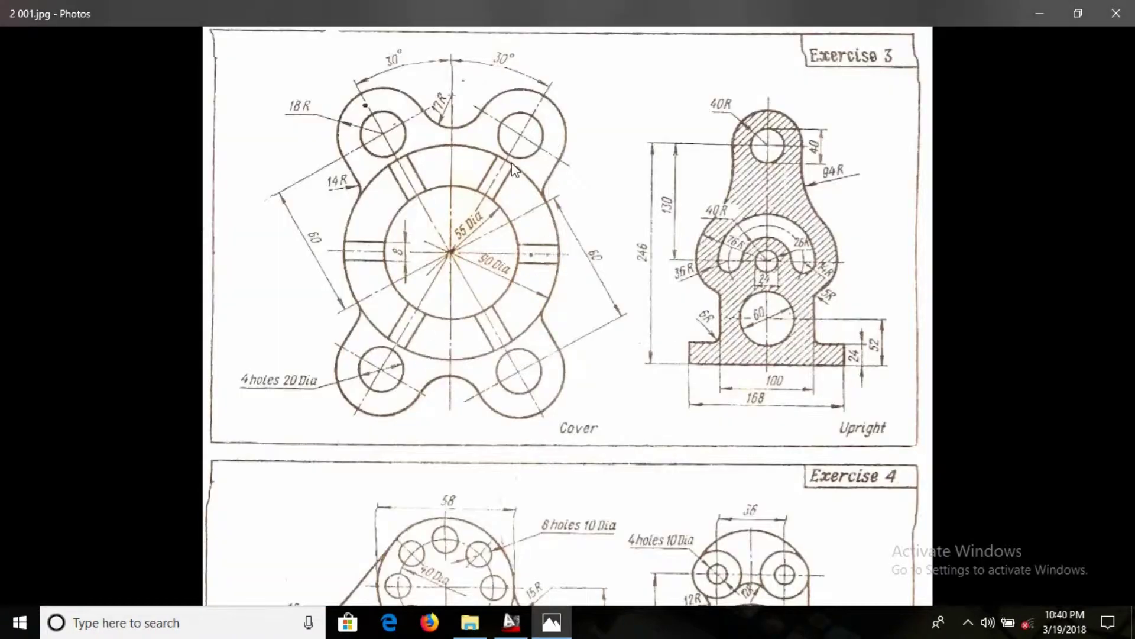
key("alt+Tab")
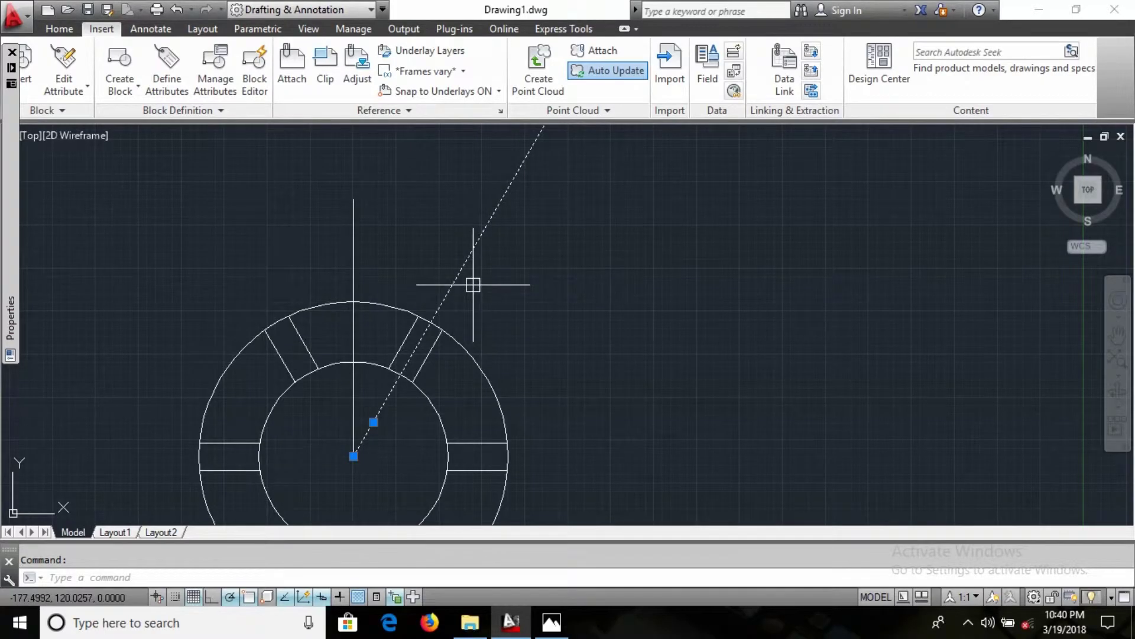
key("Delete")
Draw a line 60 units long at 60 degrees from the circles' centre toward the upper-right corner hole.
type("r")
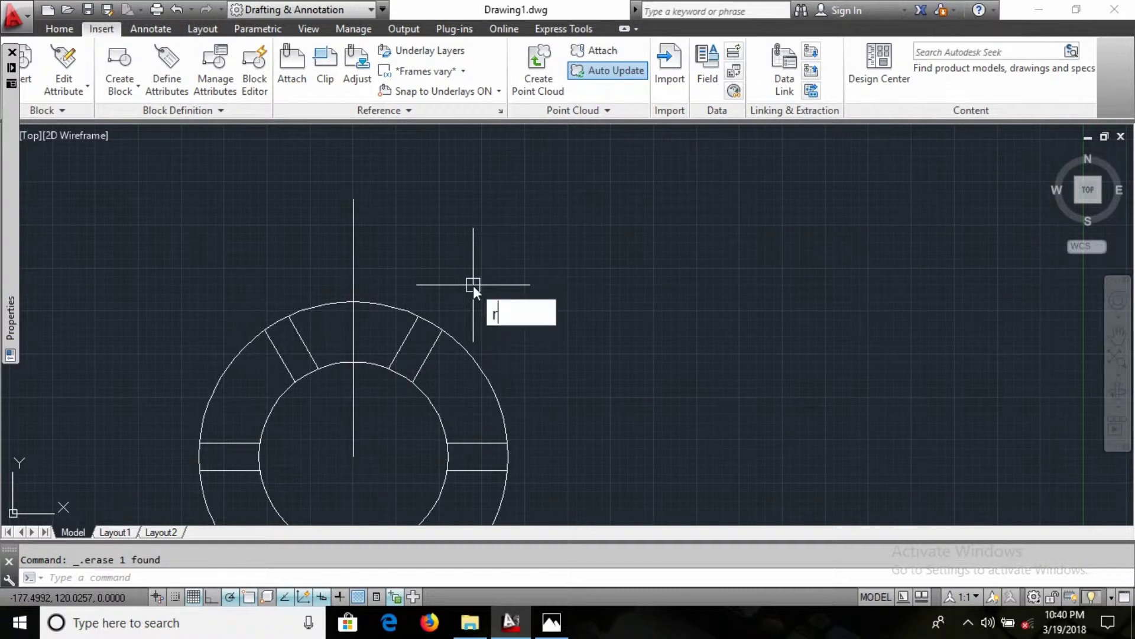
type("a")
key("BackSpace")
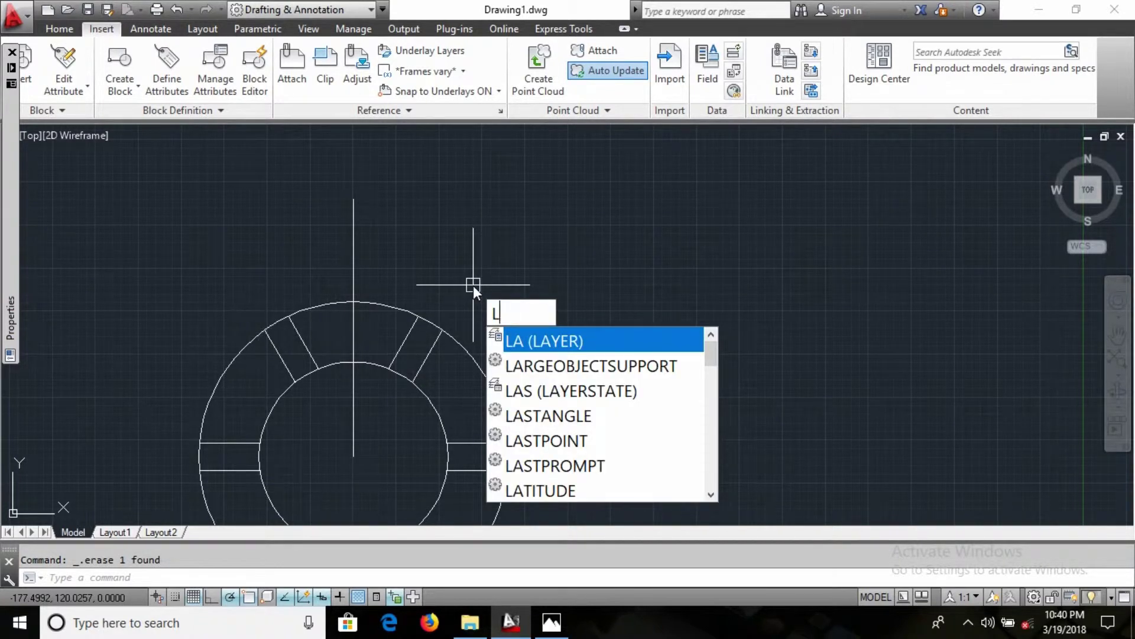
key("Return")
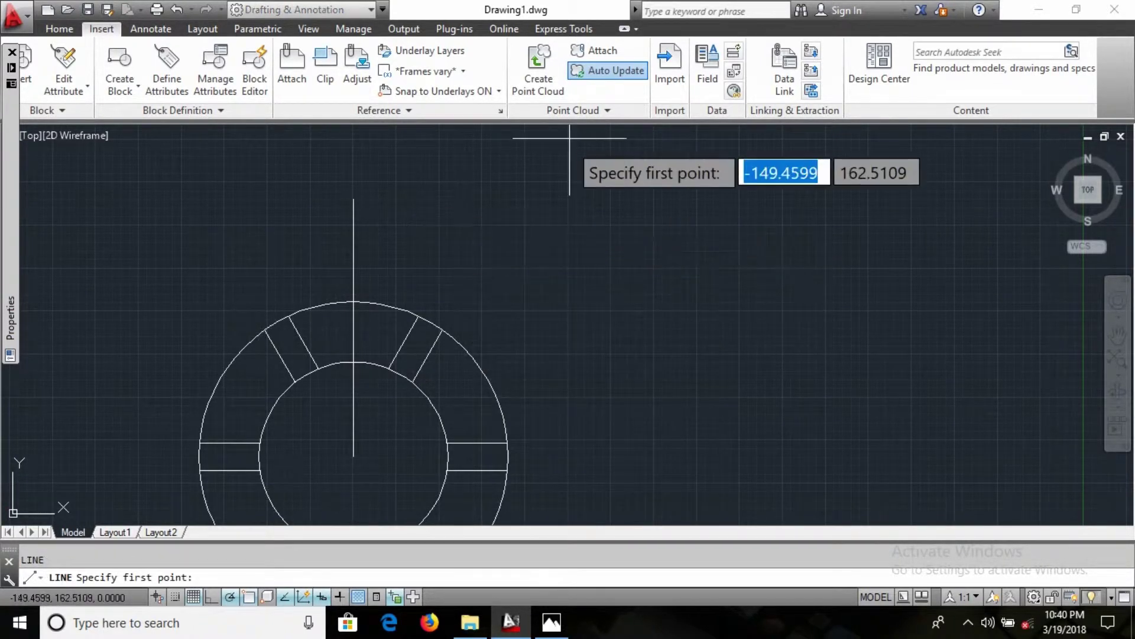
left_click(354, 456)
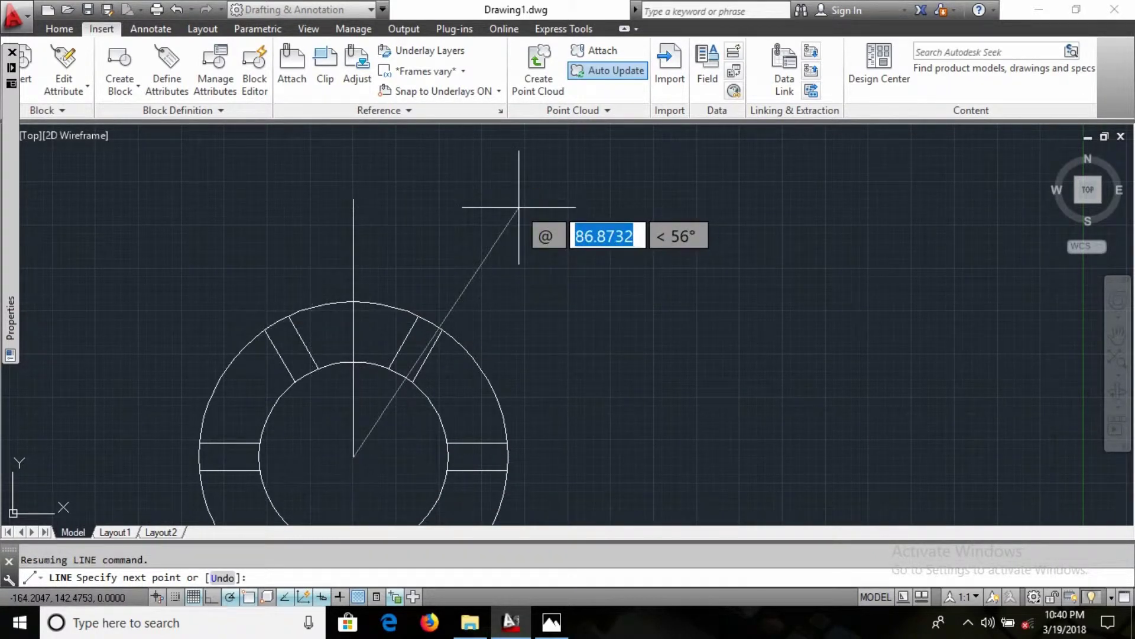
type("60")
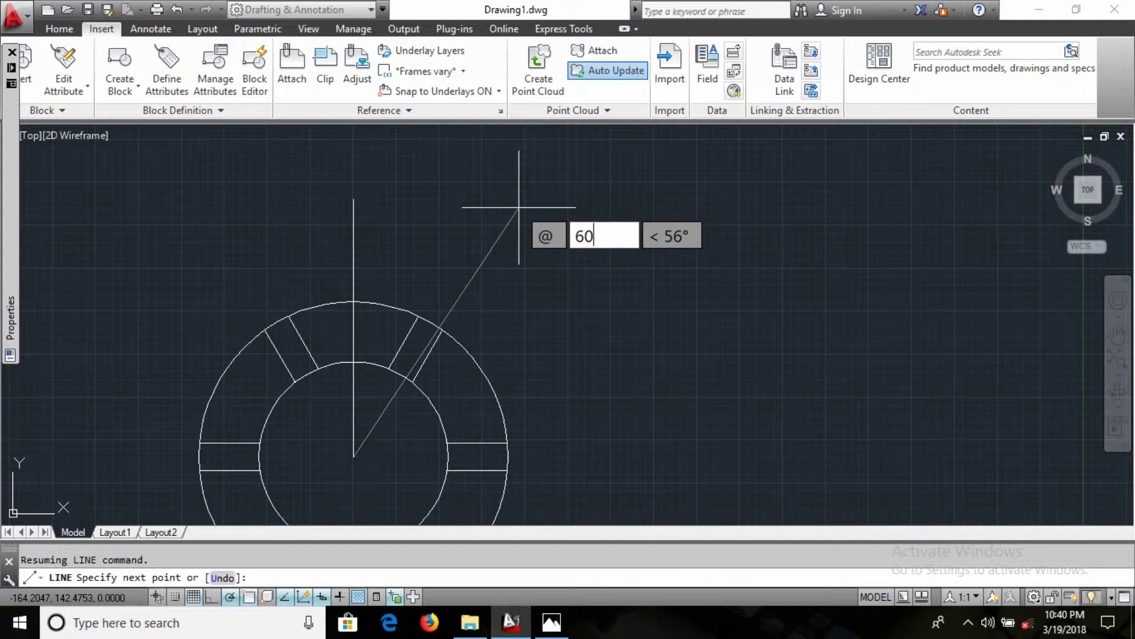
key("Tab")
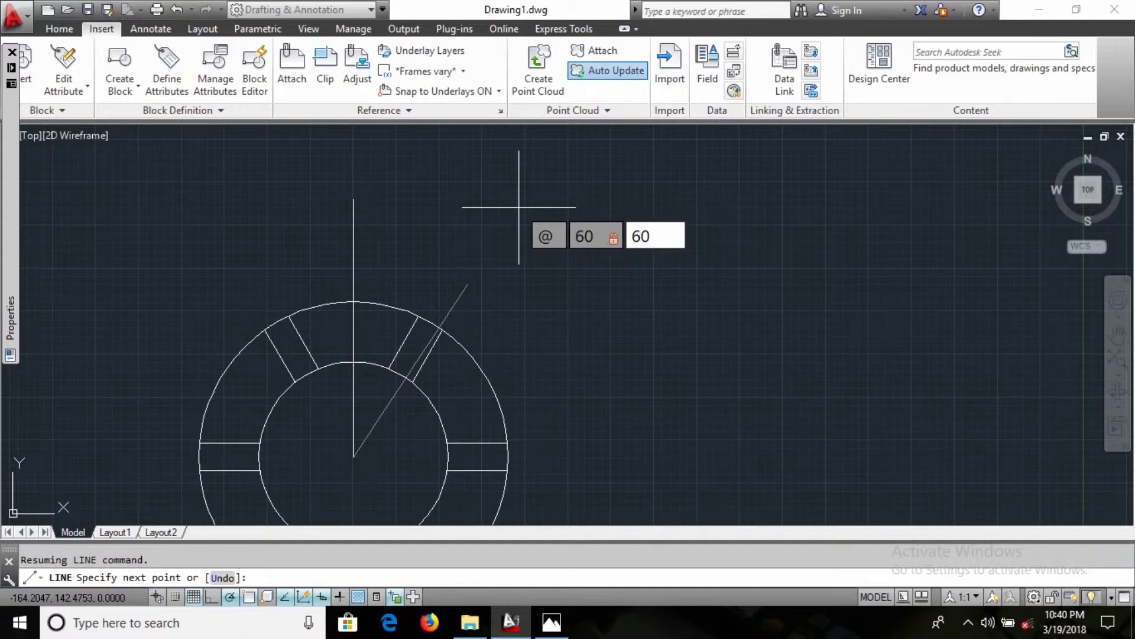
key("Return")
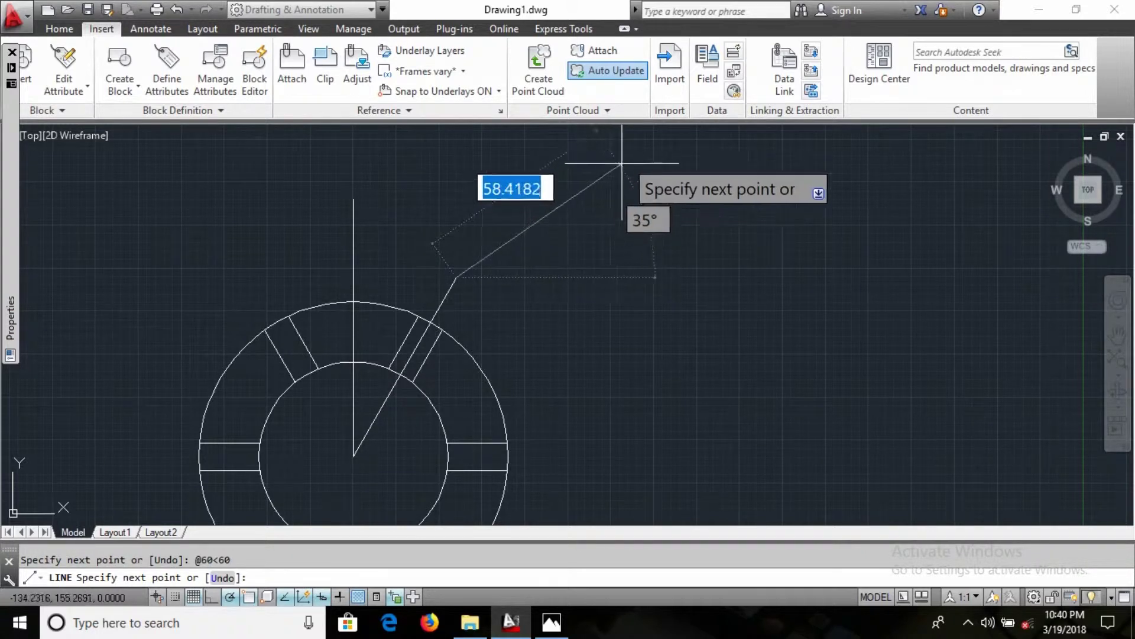
key("Escape")
Check the hole size on the reference and draw a 20-diameter circle centred on the outer end of the 60-degree line.
key("alt+Tab")
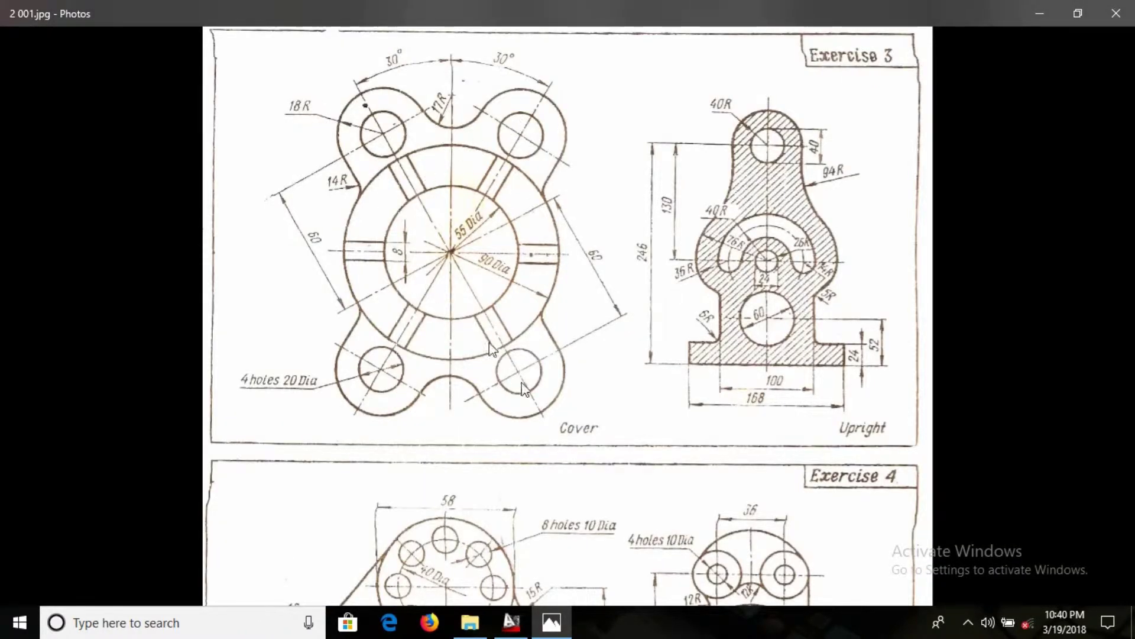
key("alt+Tab")
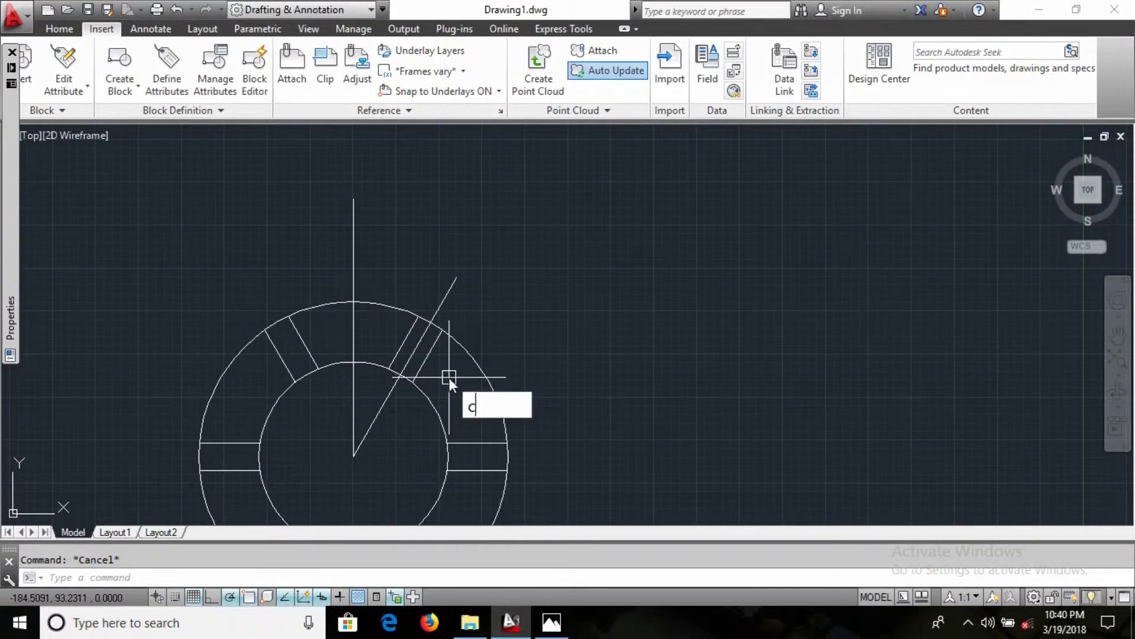
type("c")
key("Return")
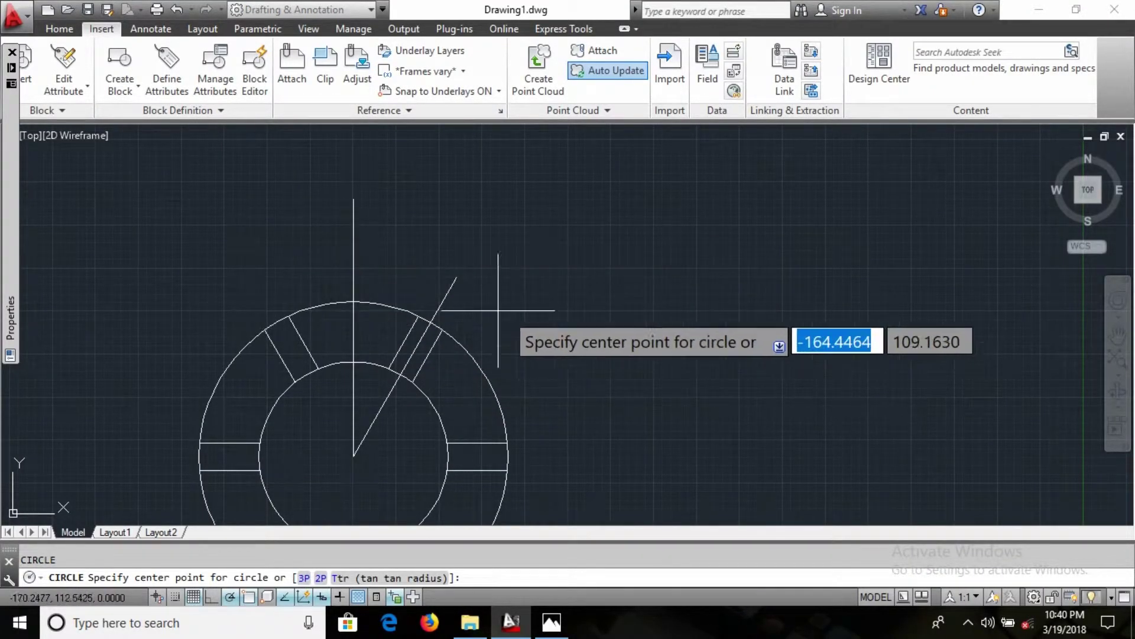
left_click(457, 276)
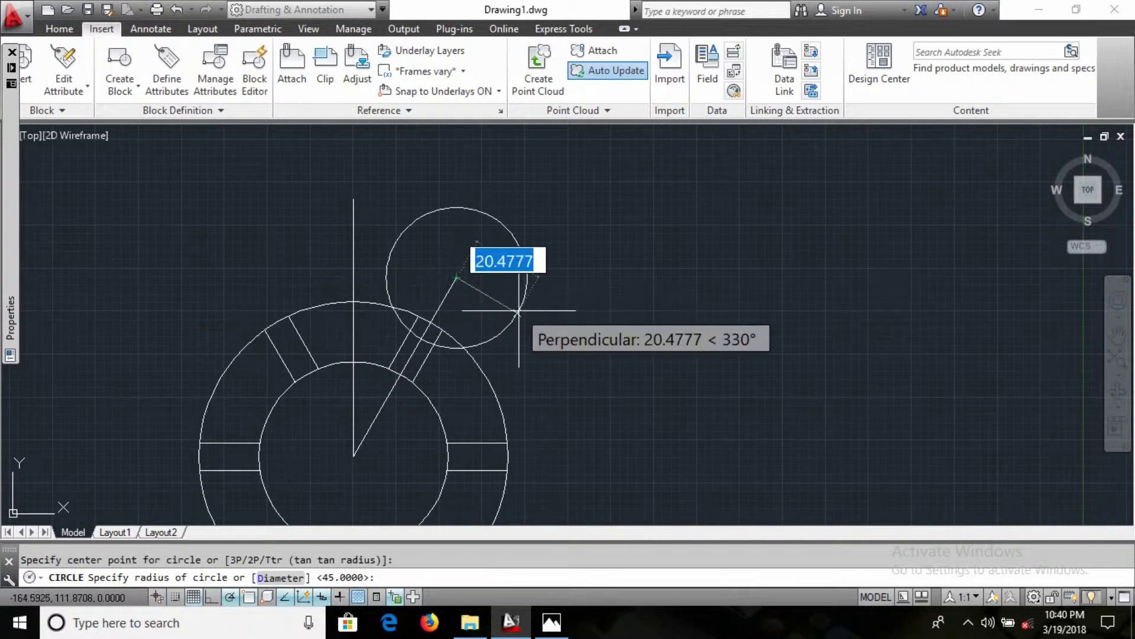
type("d")
key("Return")
type("0")
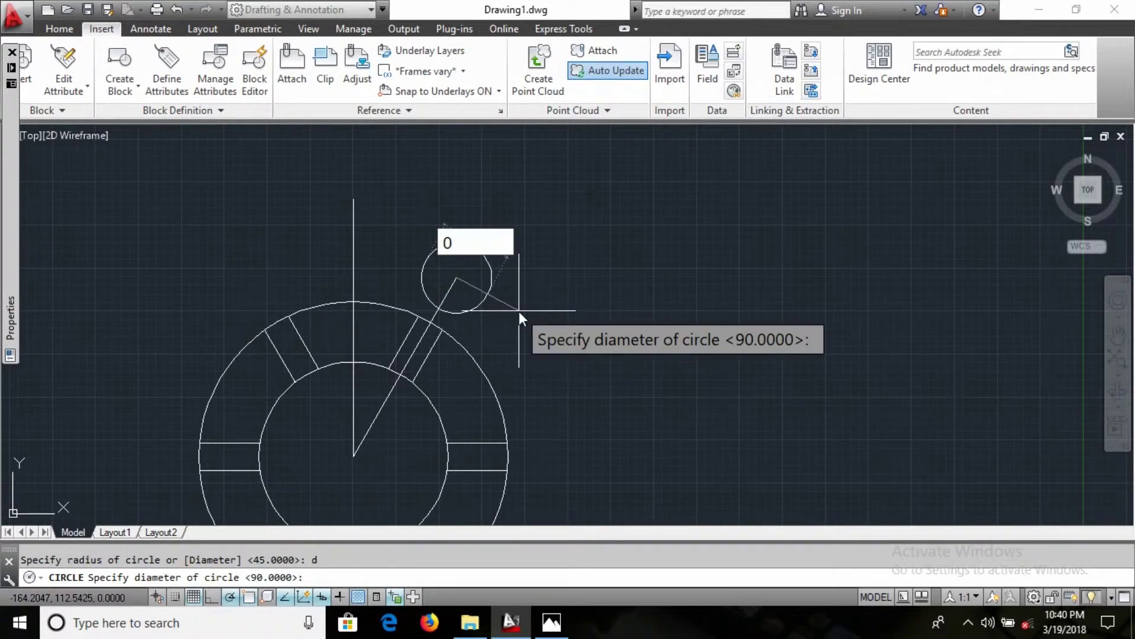
key("BackSpace")
type("20")
key("Return")
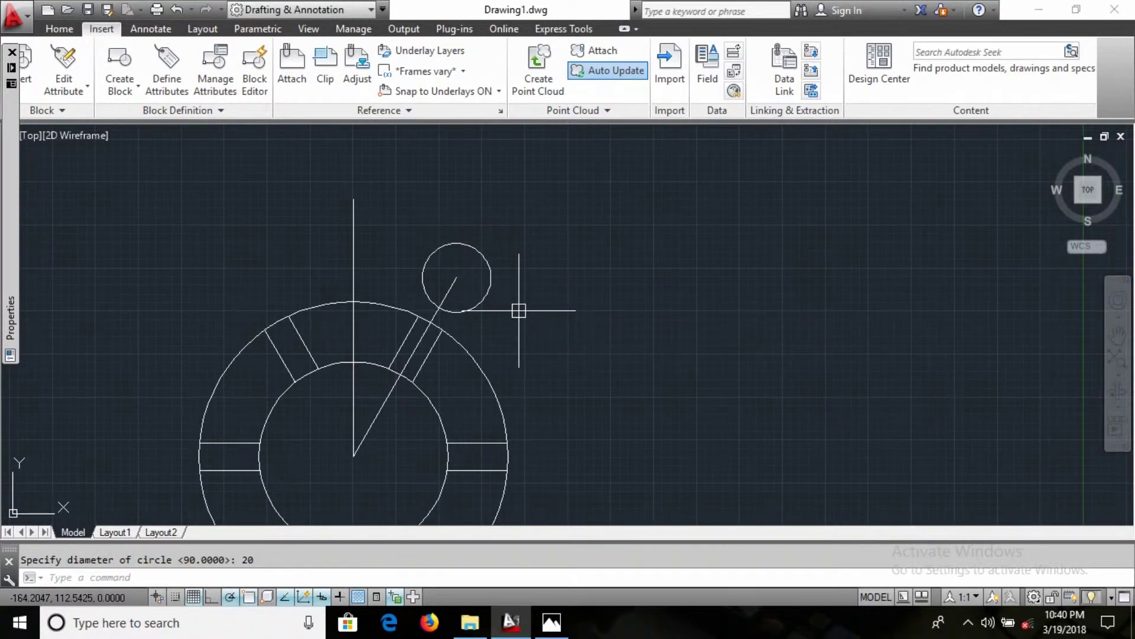
Draw a circle of radius 18 concentric with the upper-right corner hole, checking the radius on the reference drawing.
type("c")
key("Return")
left_click(519, 310)
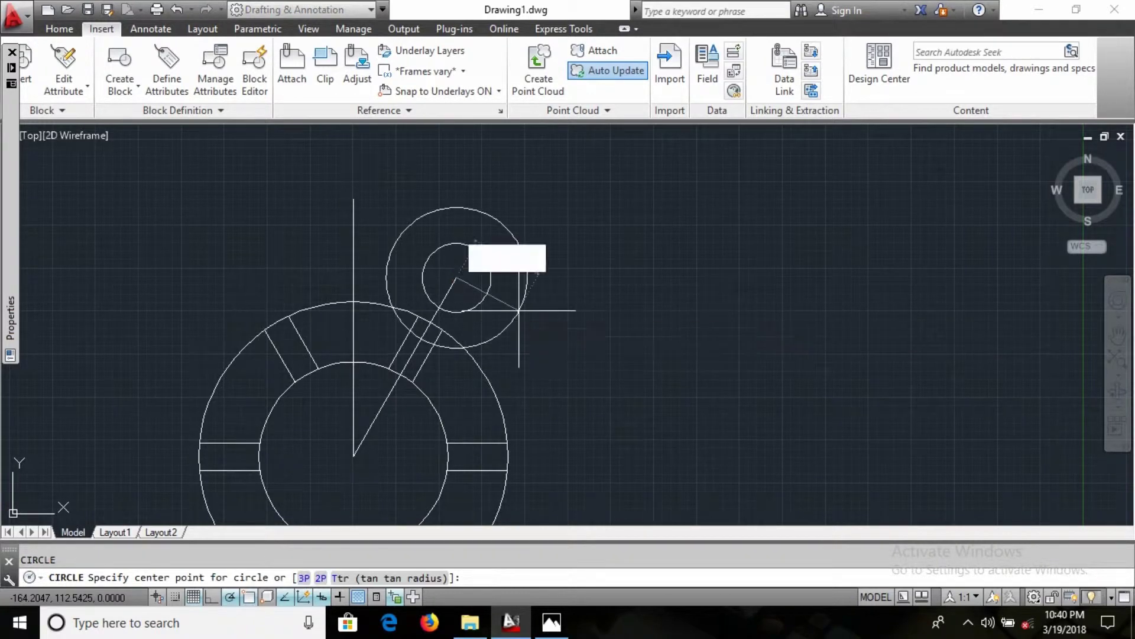
key("alt+Tab")
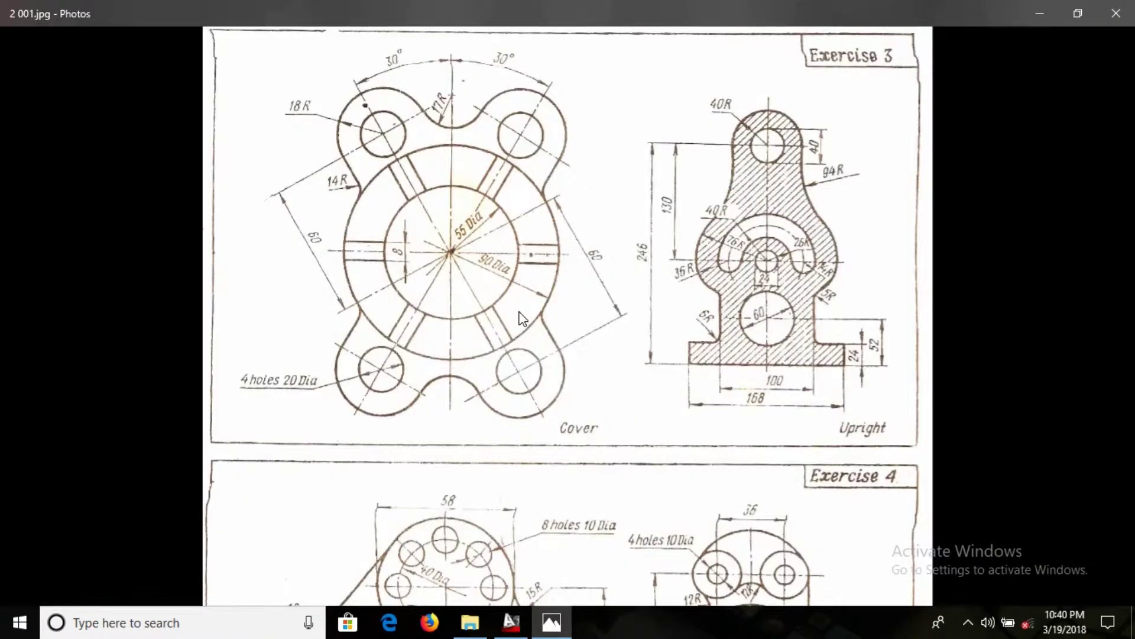
key("alt+Tab")
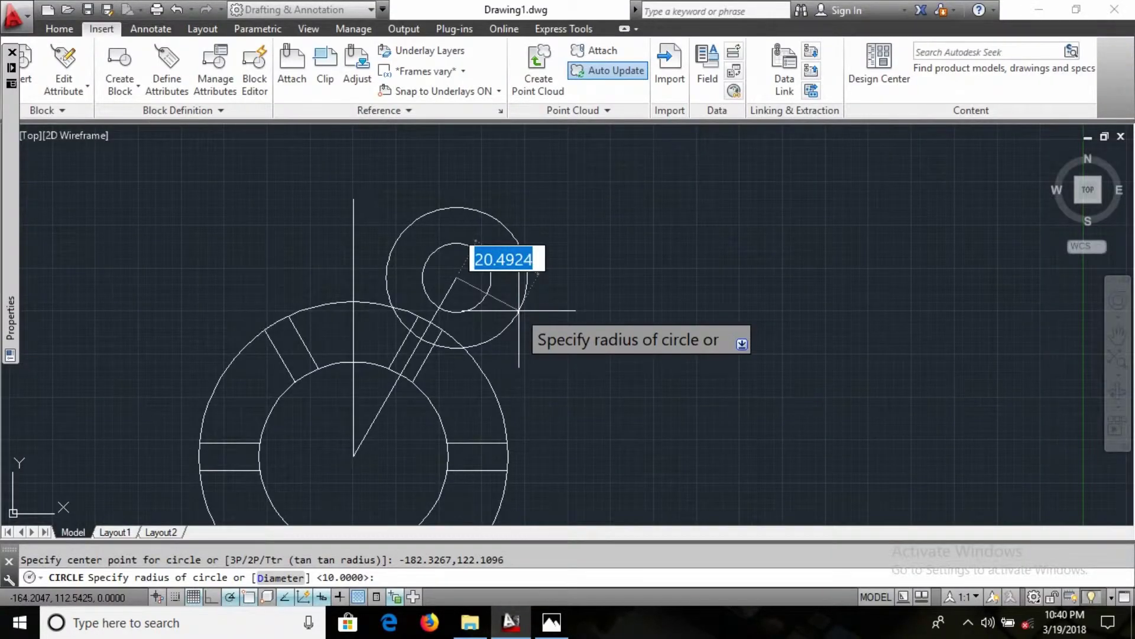
type("18")
key("Return")
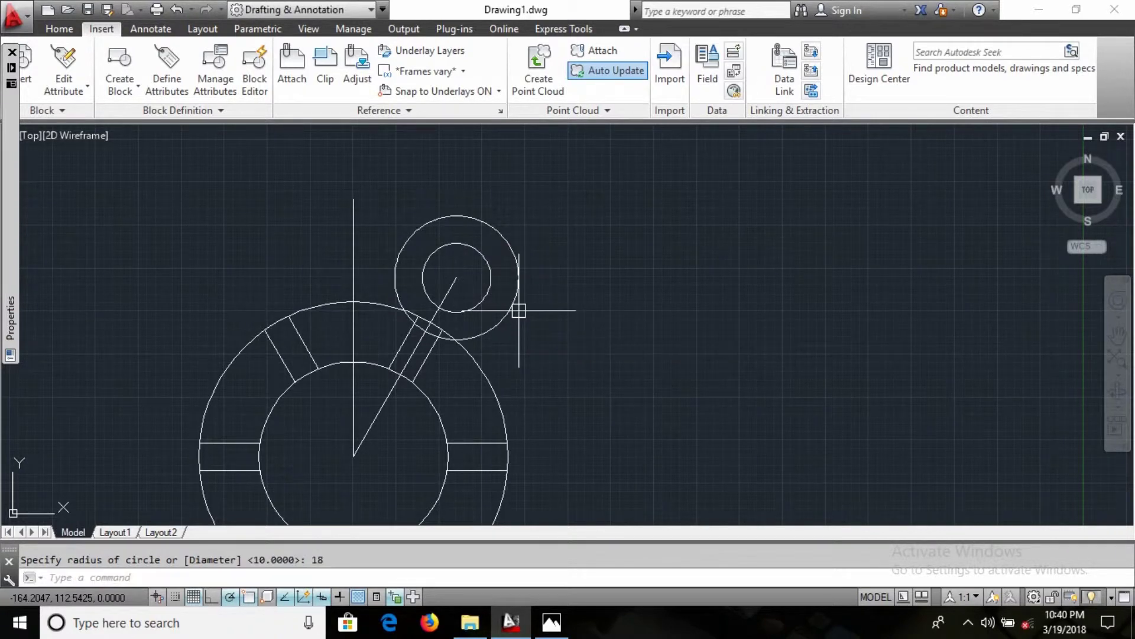
key("alt+Tab")
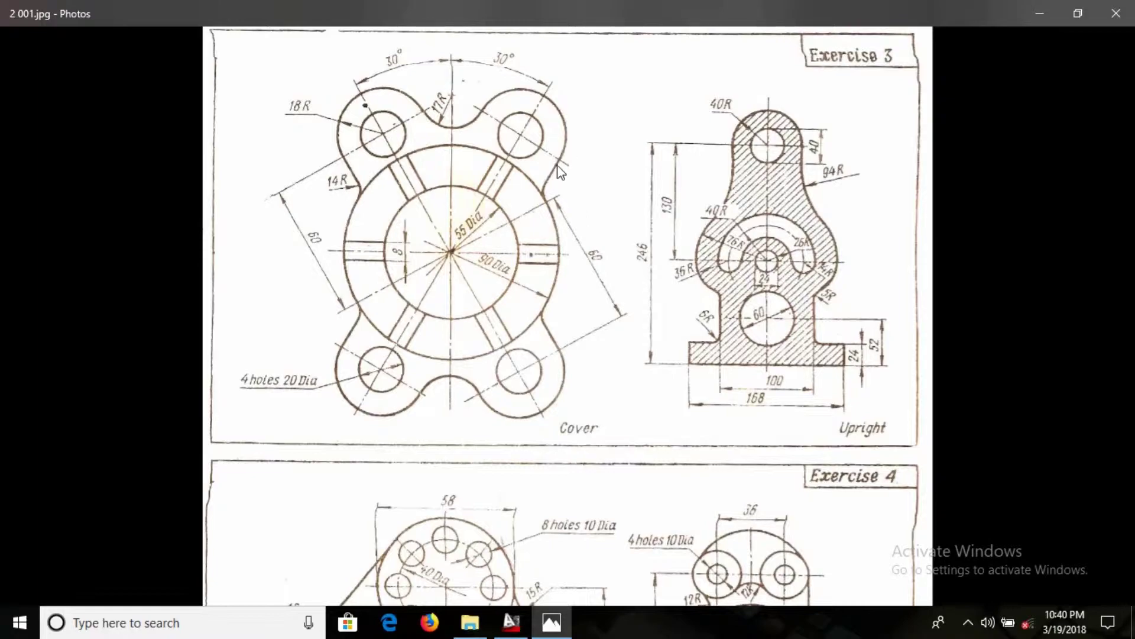
key("alt+Tab")
key("alt+Tab")
key("alt+Tab")
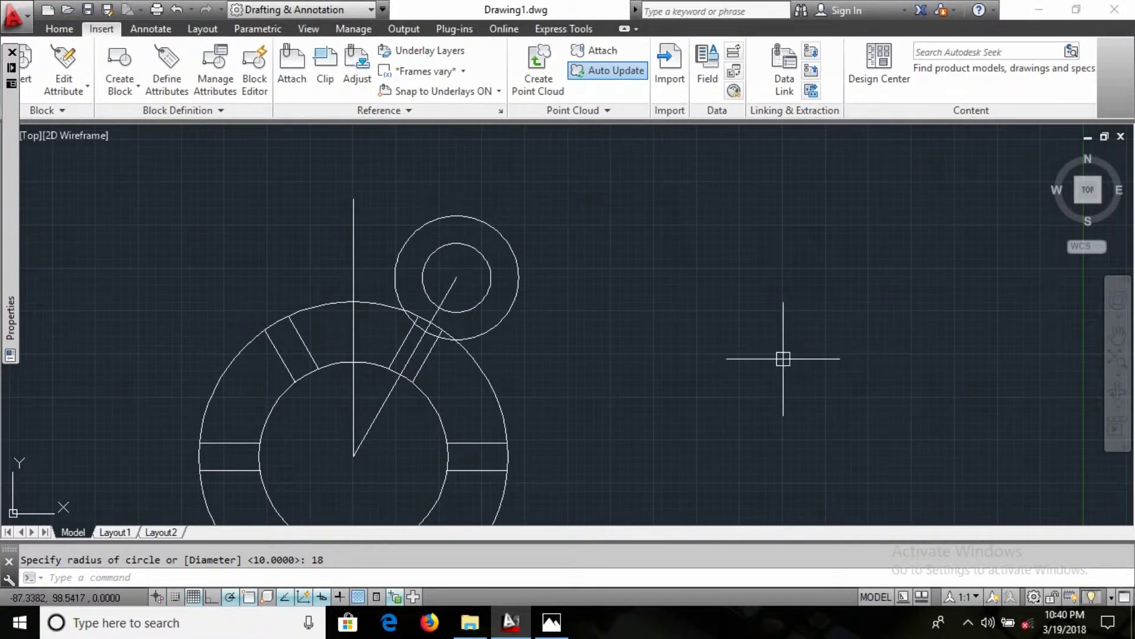
type("l")
key("Return")
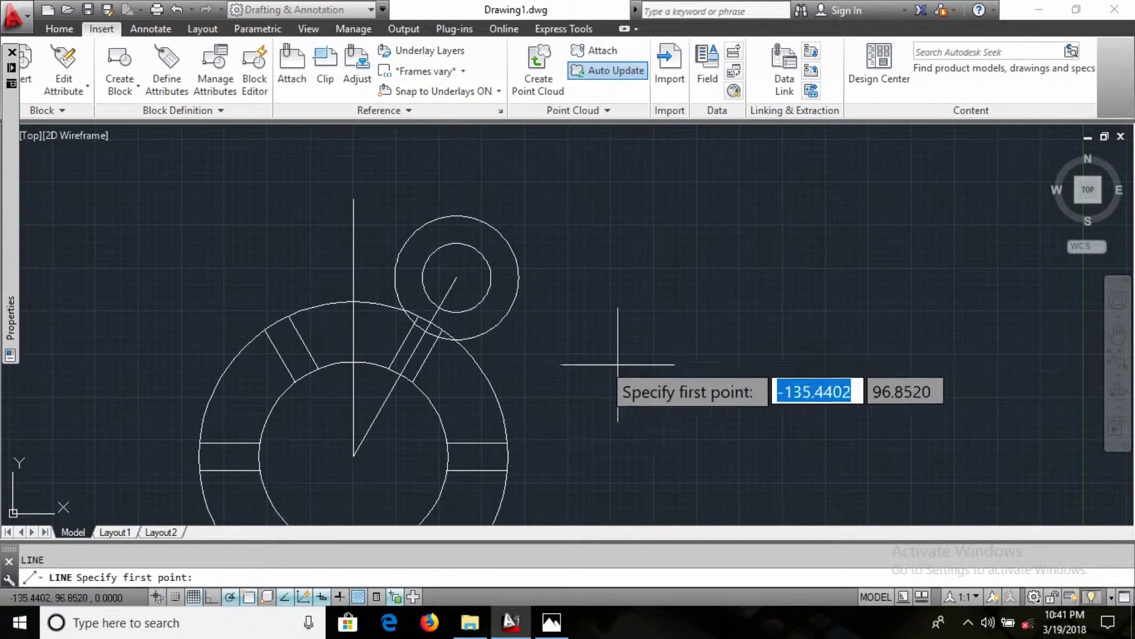
left_click(523, 282)
key("alt+Tab")
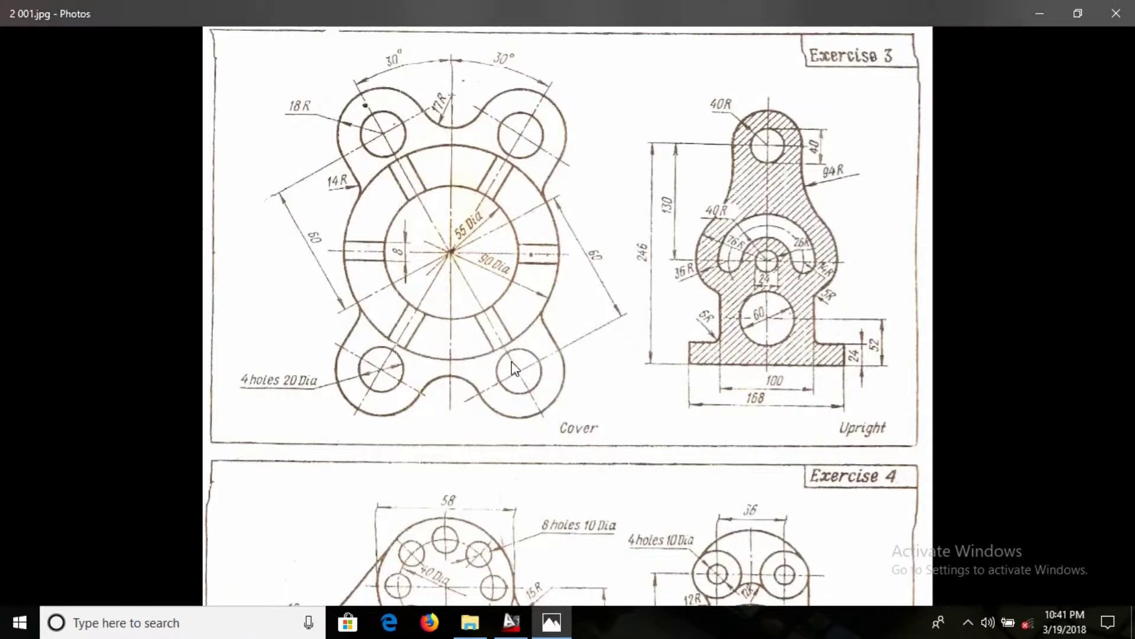
key("alt+Tab")
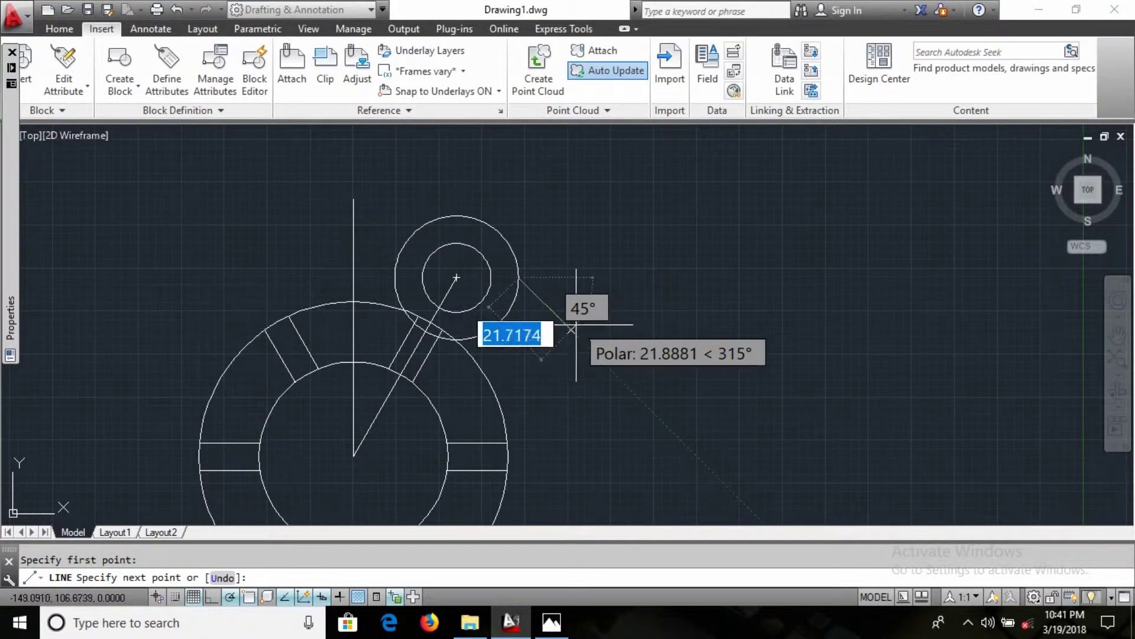
key("Escape")
Try to draw a line tangent to both the outer circle of the upper-right corner hole and the large outer circle.
key("alt+Tab")
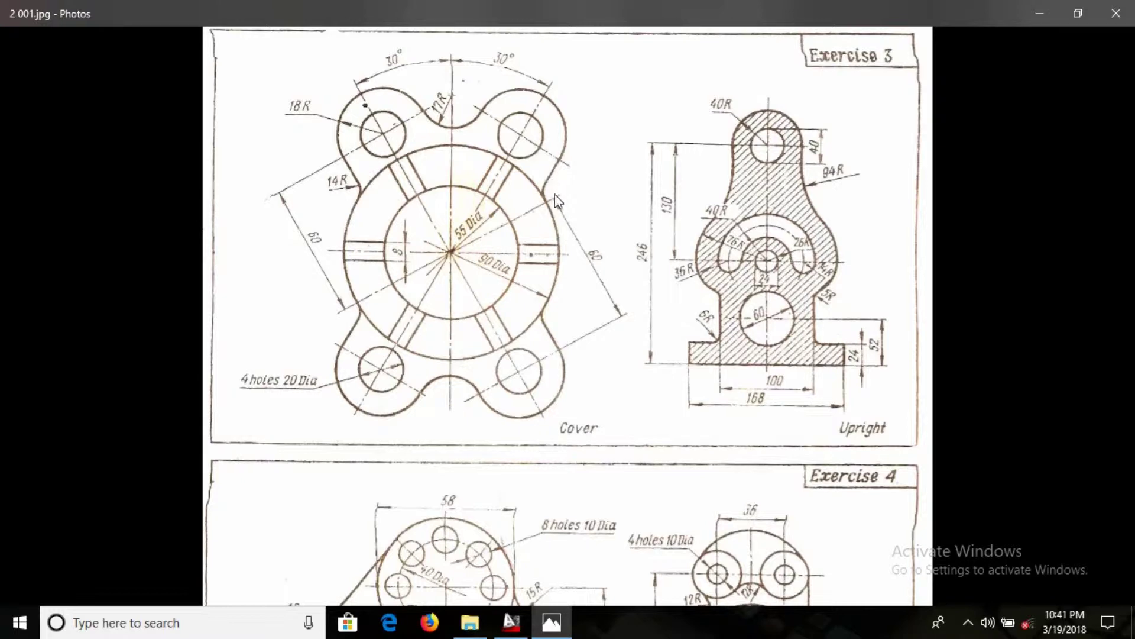
key("alt+Tab")
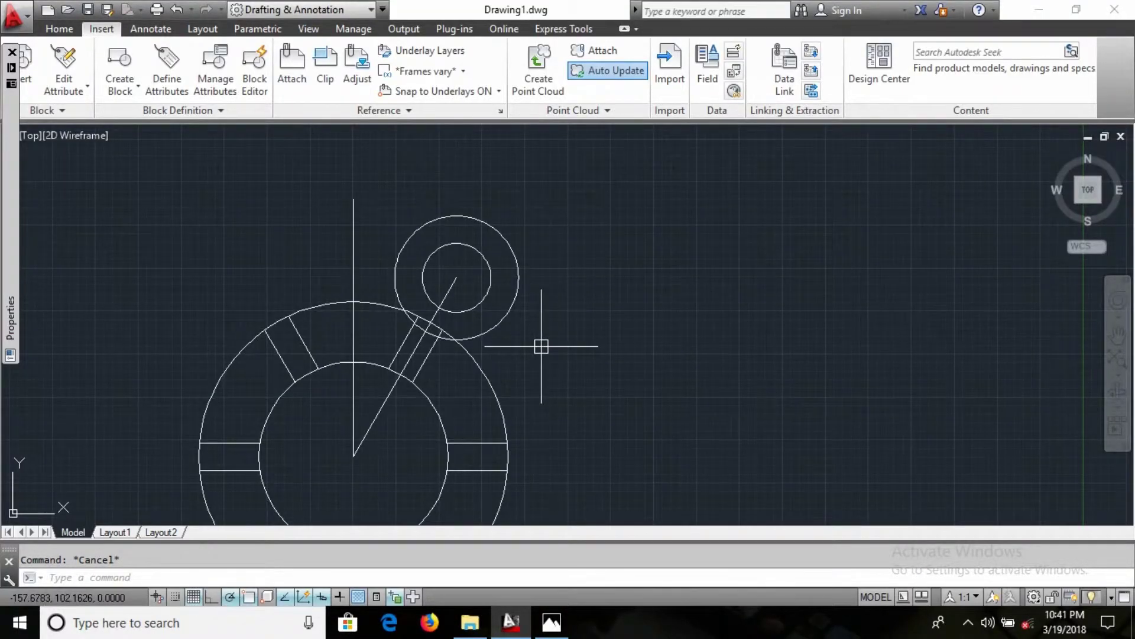
type("l")
key("Return")
type("tan")
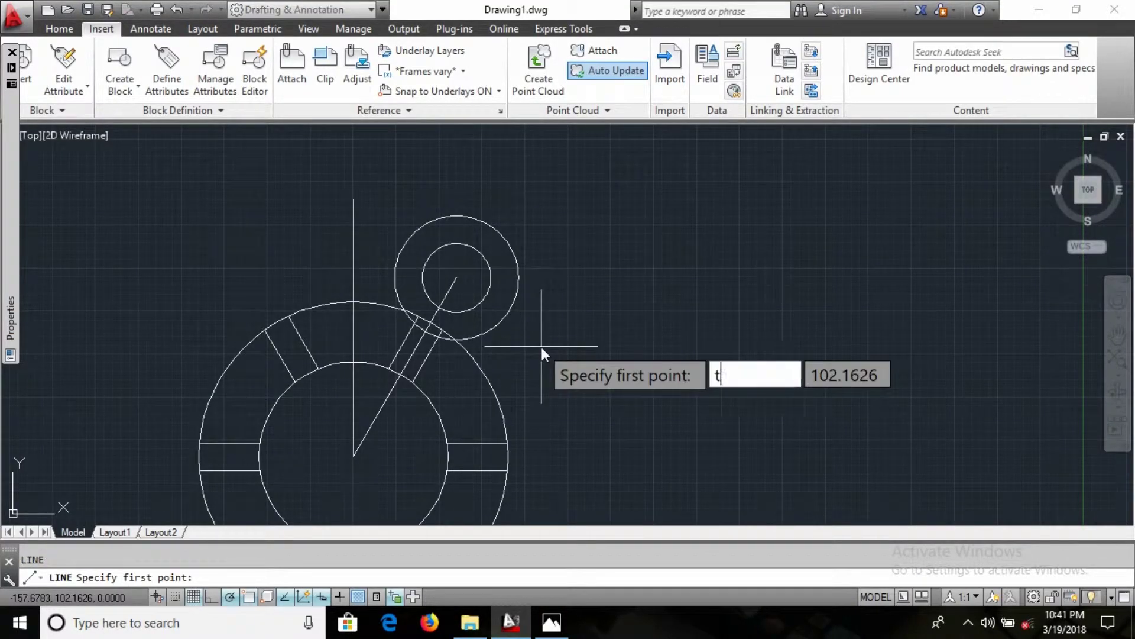
key("Return")
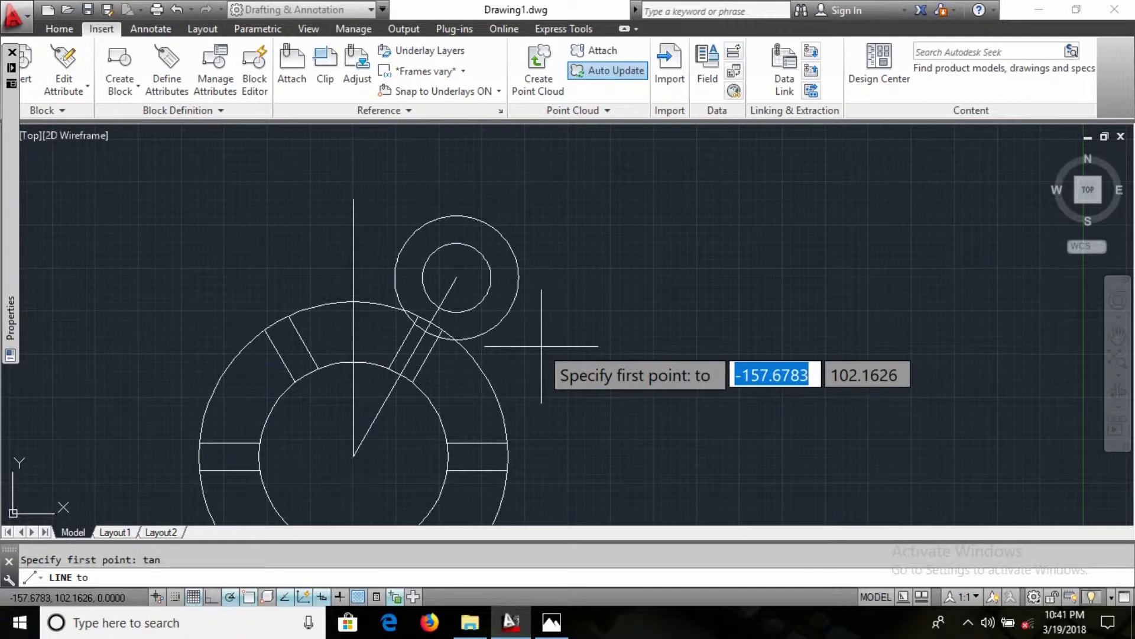
left_click(518, 286)
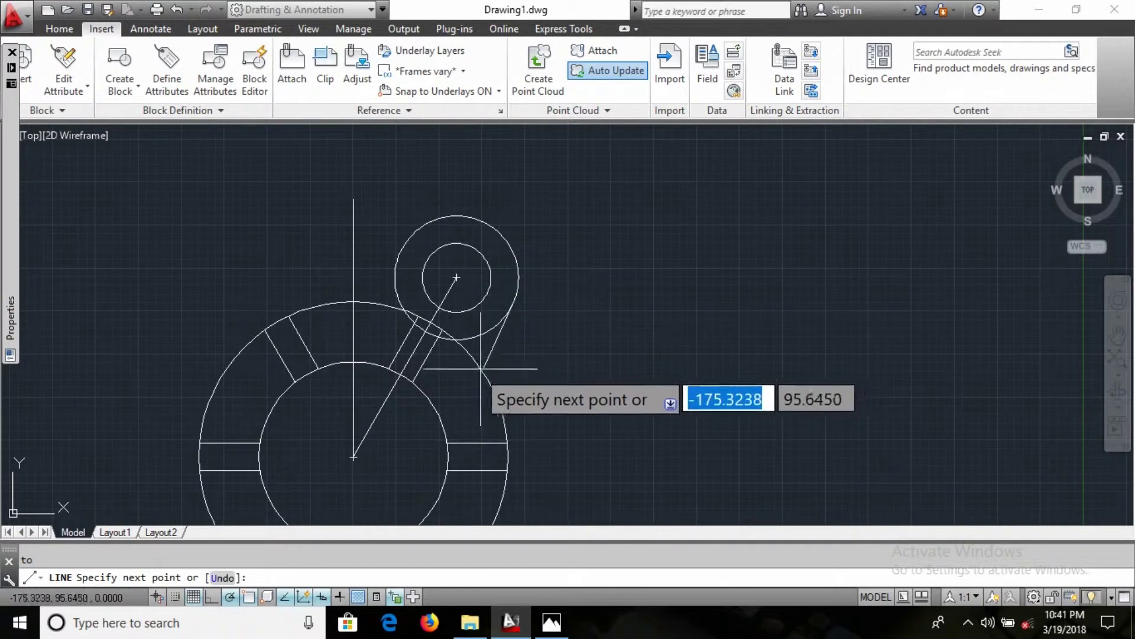
type("tan")
key("Return")
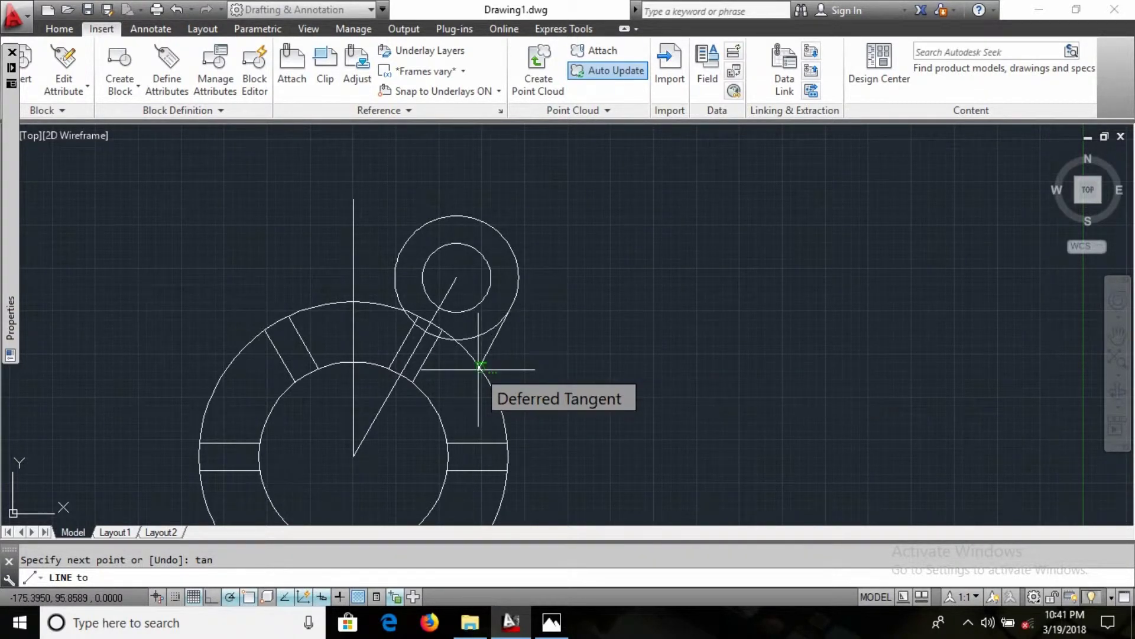
left_click(474, 358)
key("ctrl+z")
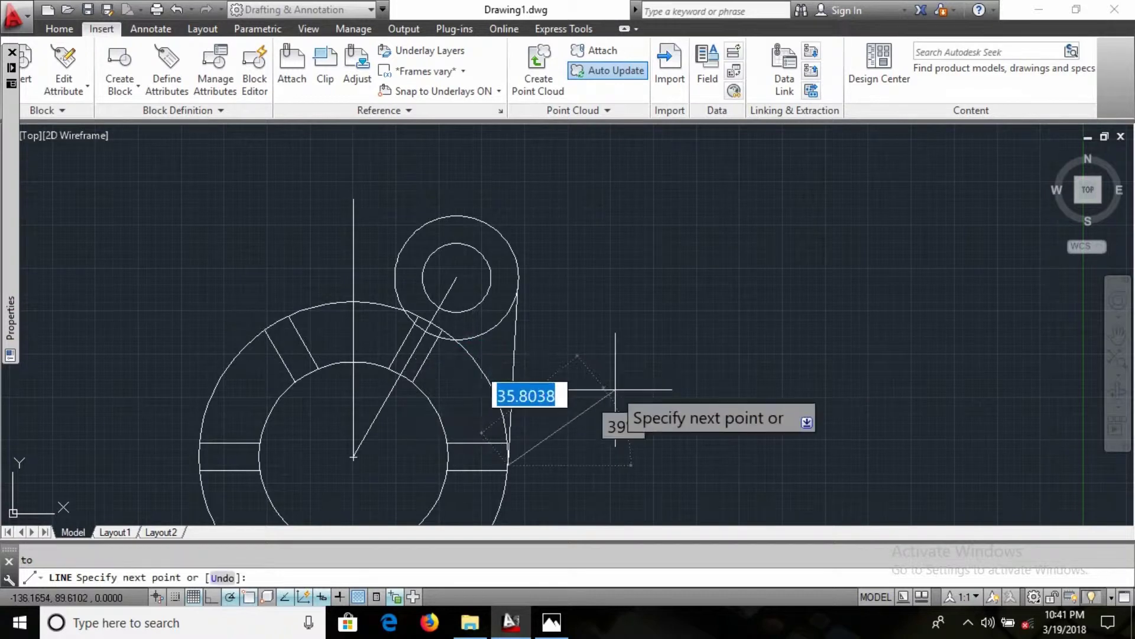
key("Escape")
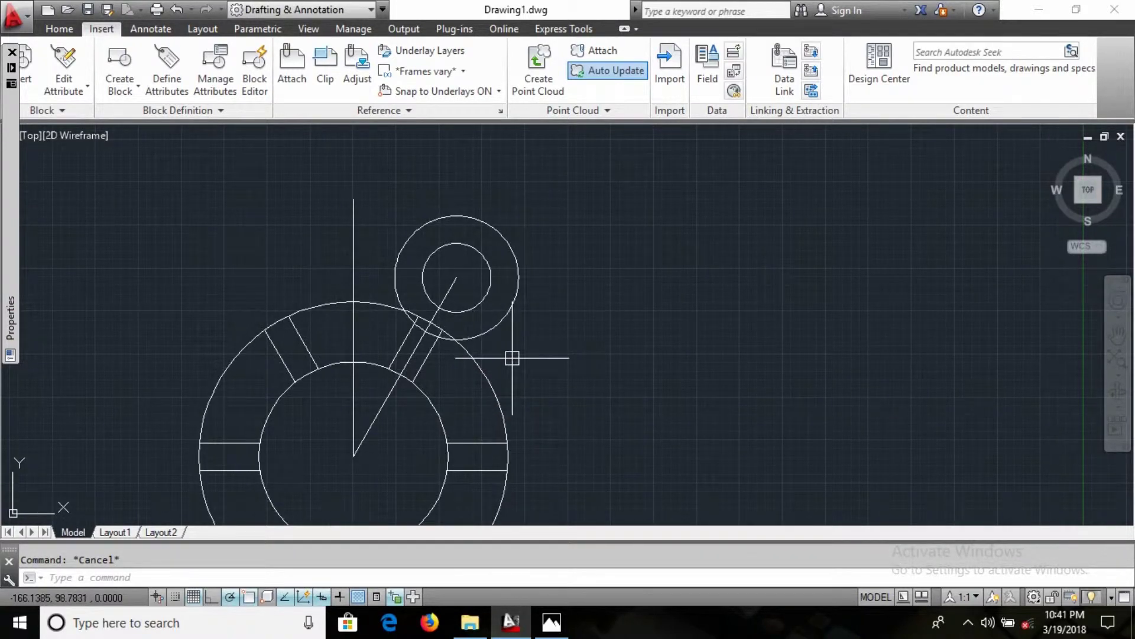
key("alt+Tab")
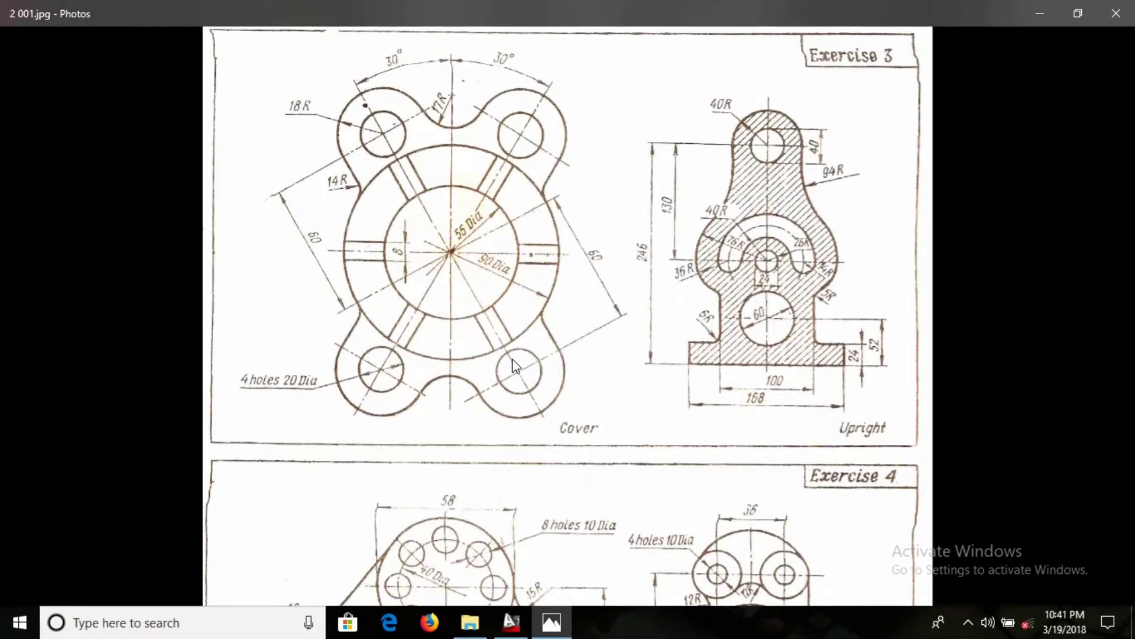
key("alt+Tab")
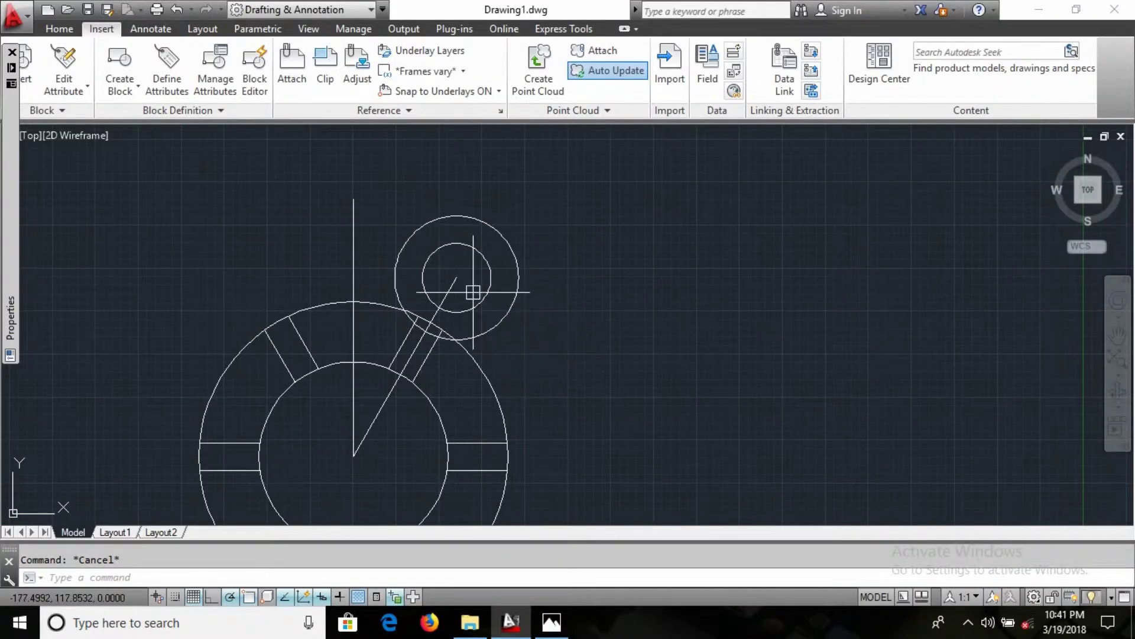
type("l")
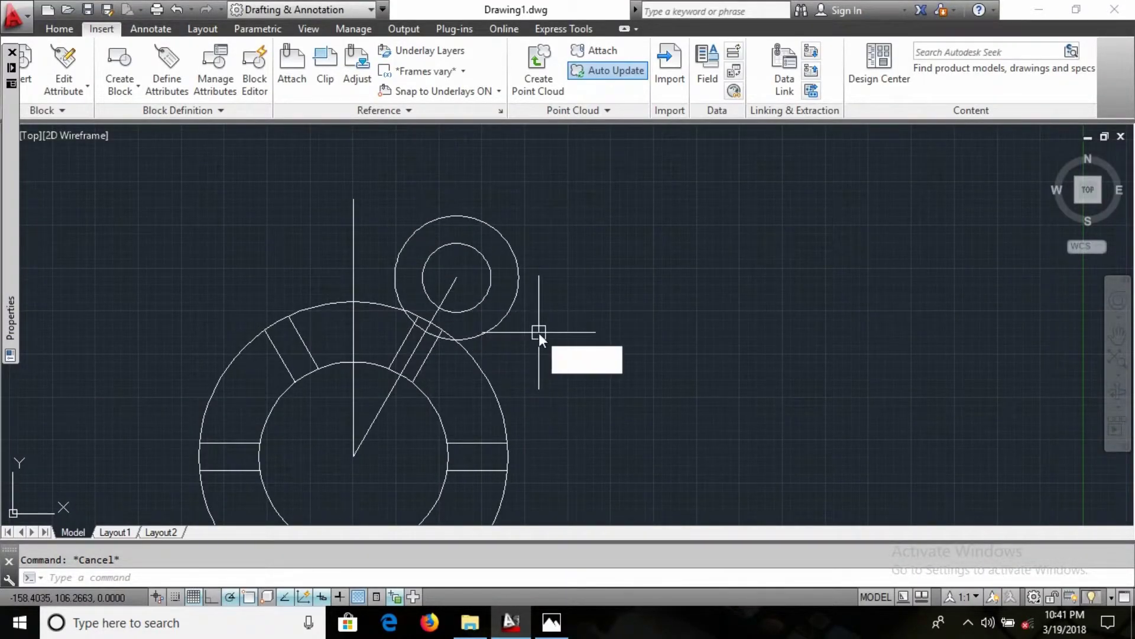
key("Return")
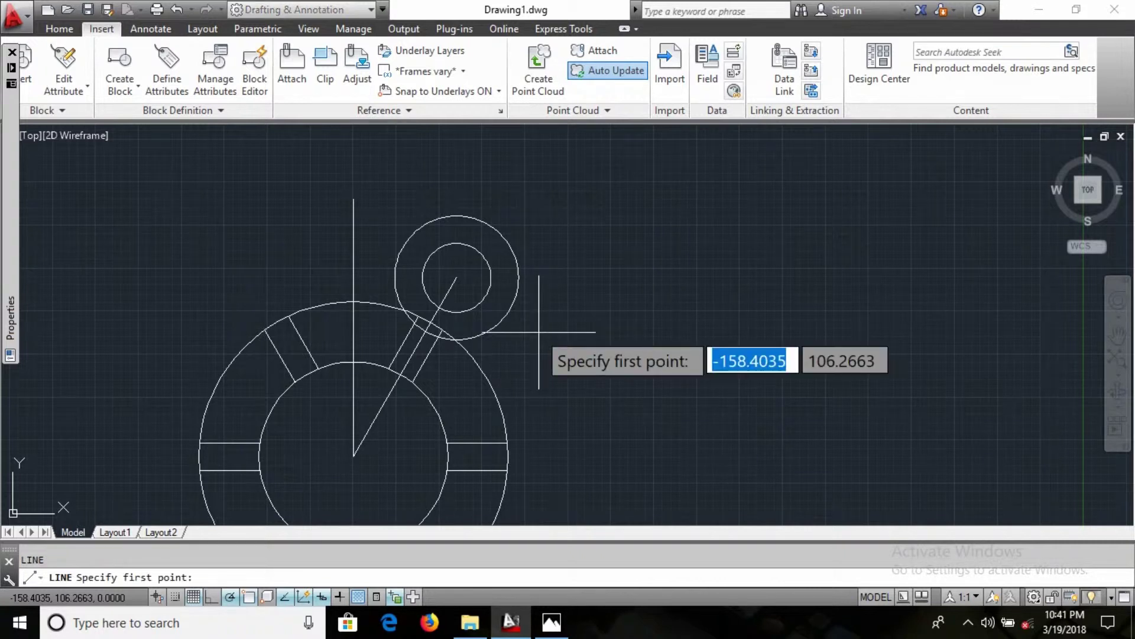
left_click(519, 277)
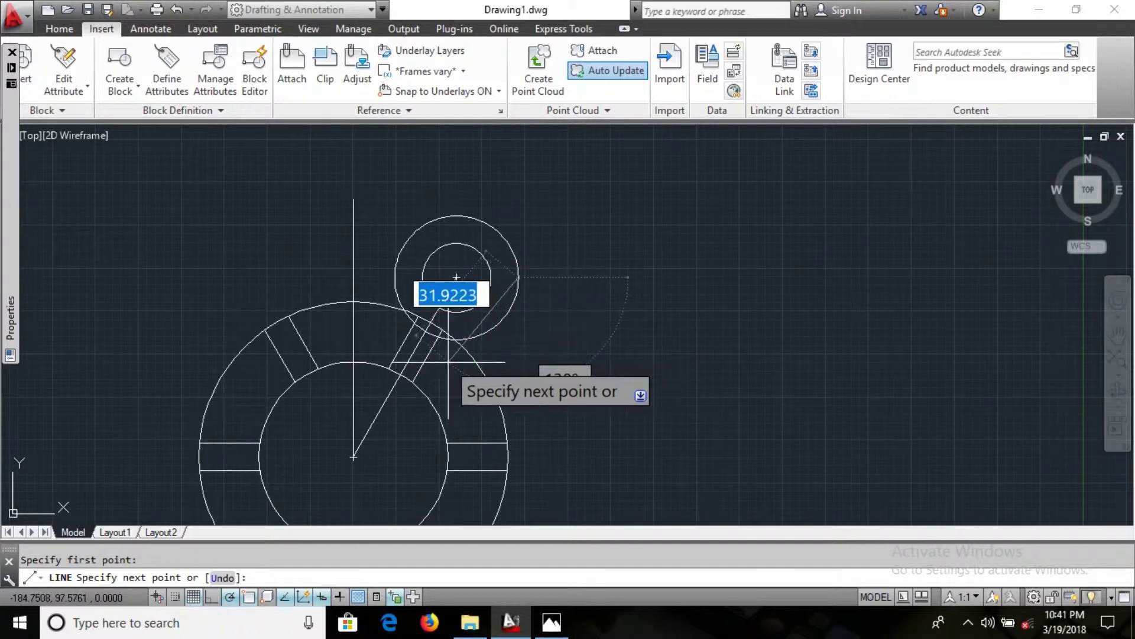
key("F8")
scroll(442, 361, "up", 4)
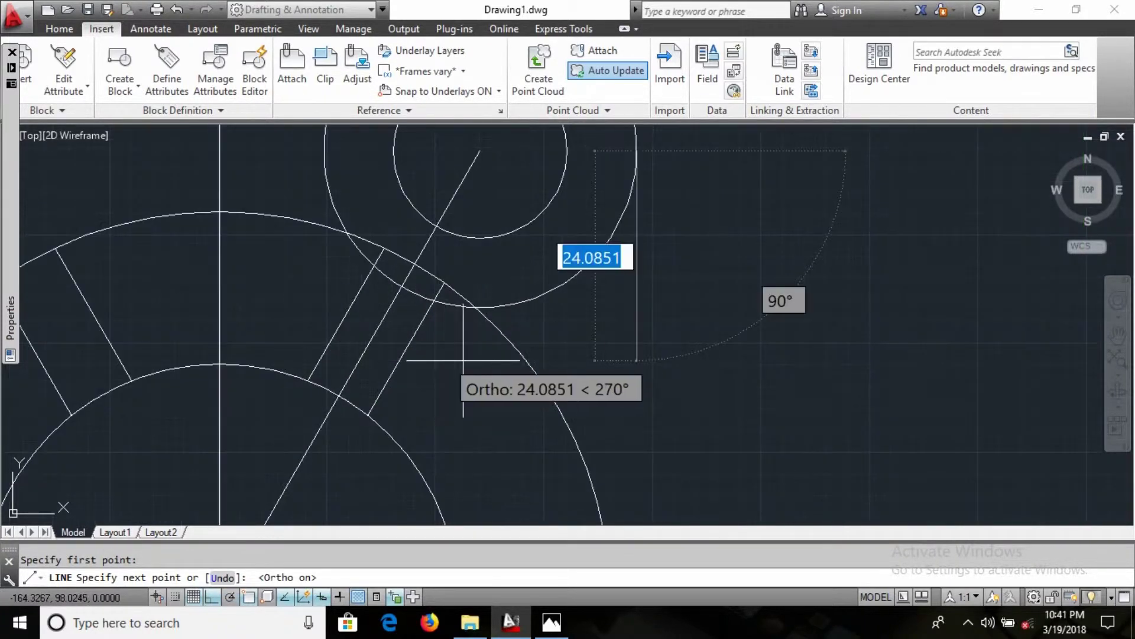
scroll(566, 358, "down", 5)
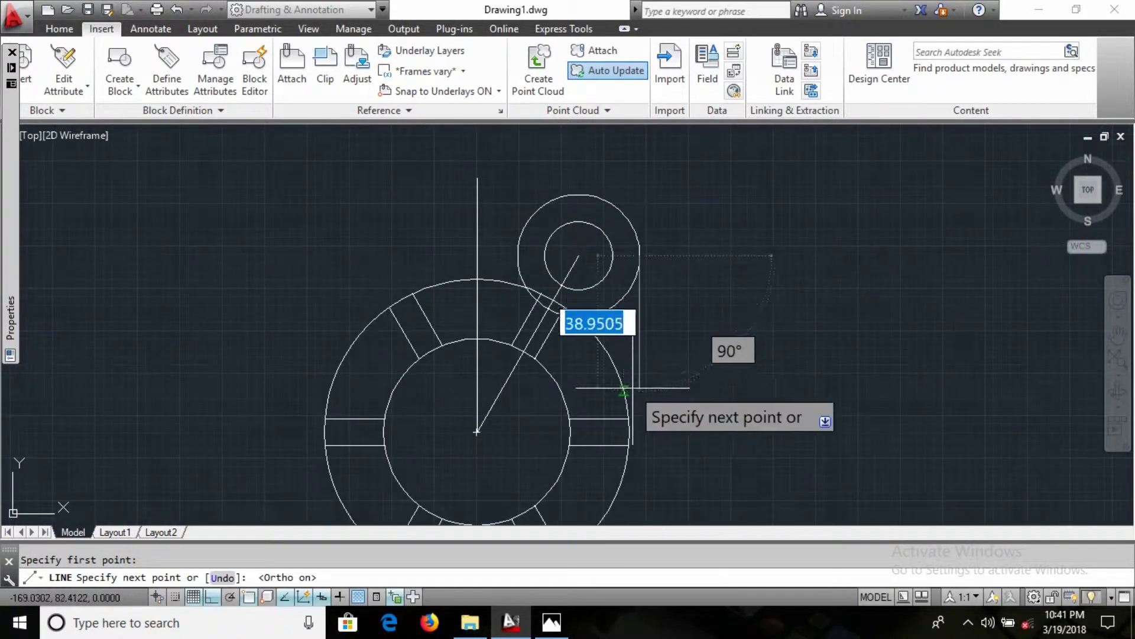
scroll(633, 365, "up", 4)
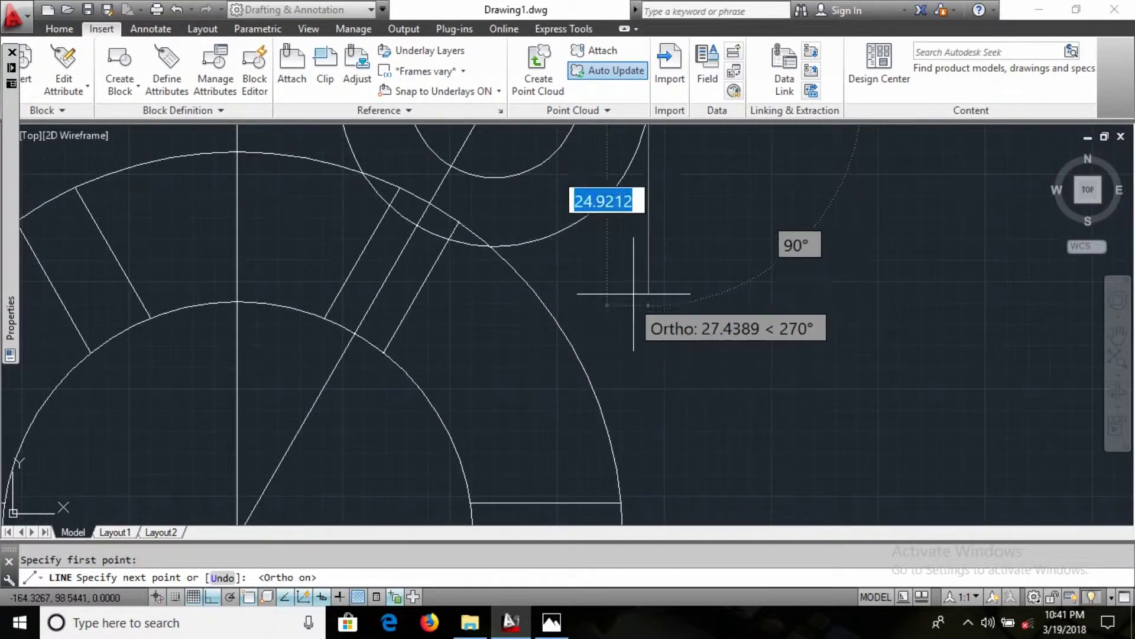
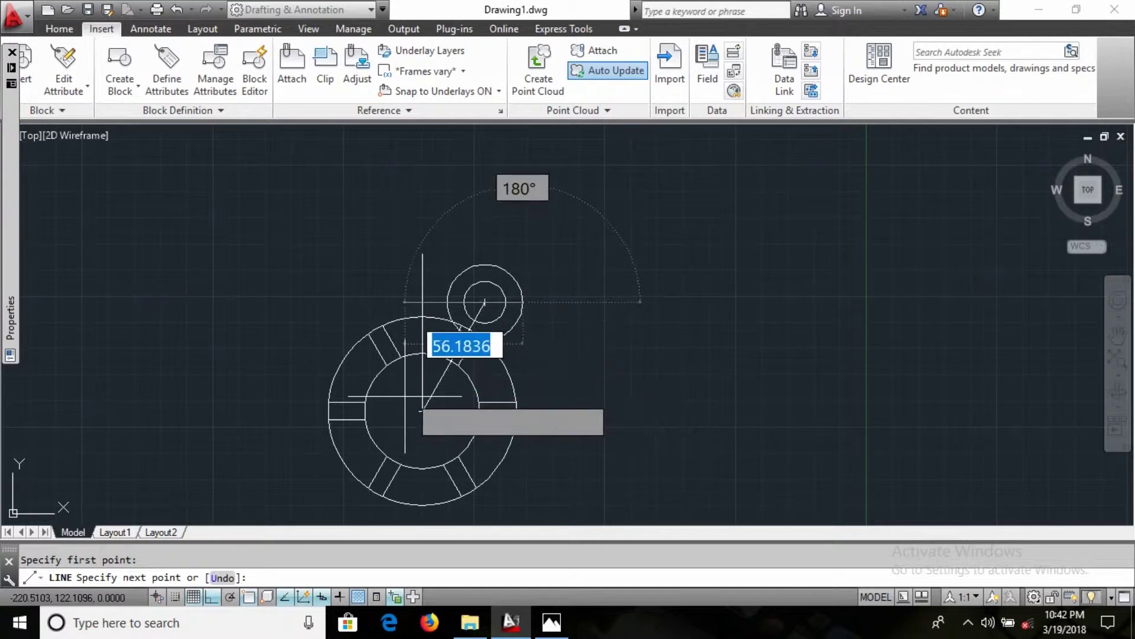
key("F8")
scroll(526, 373, "up", 2)
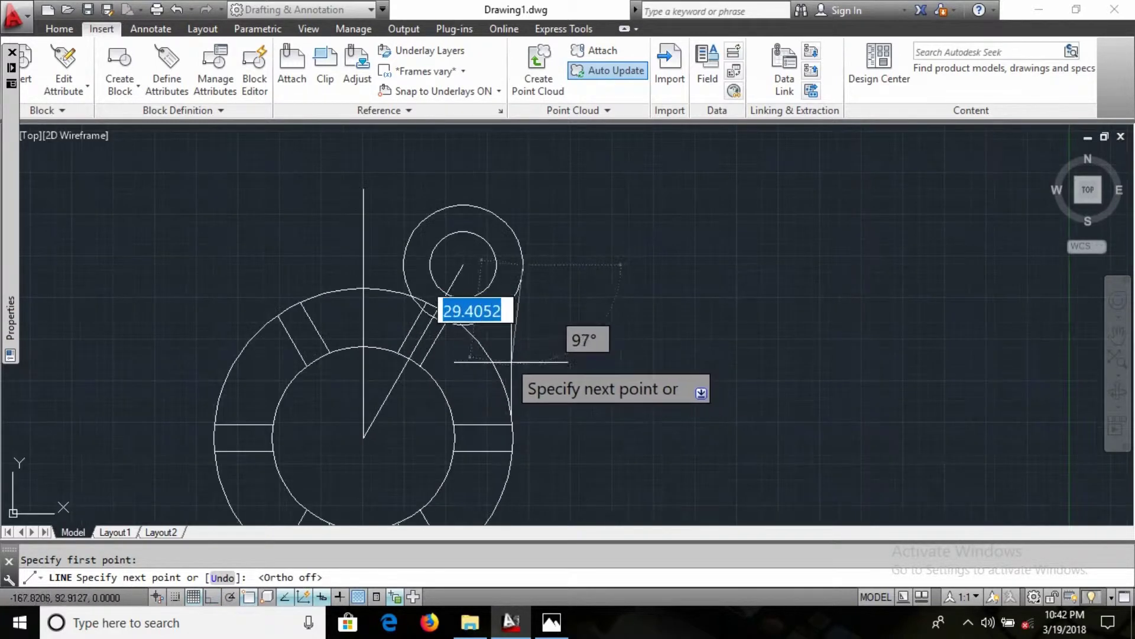
key("Escape")
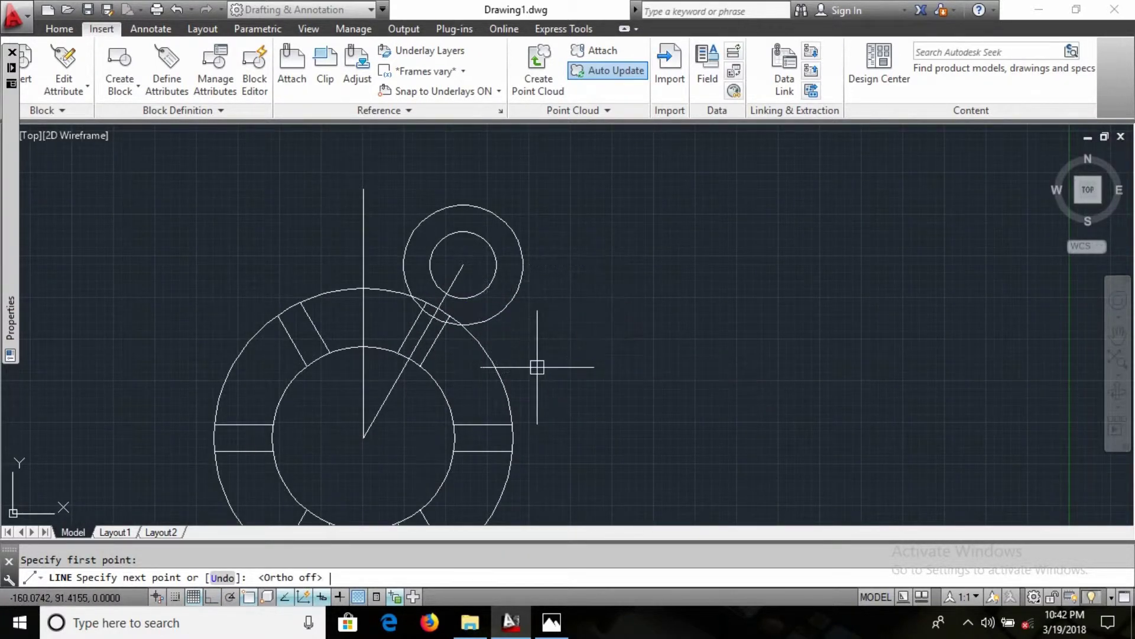
Mirror the two concentric circles of the upper-right corner about the vertical centre line, keeping the originals.
key("alt+Tab")
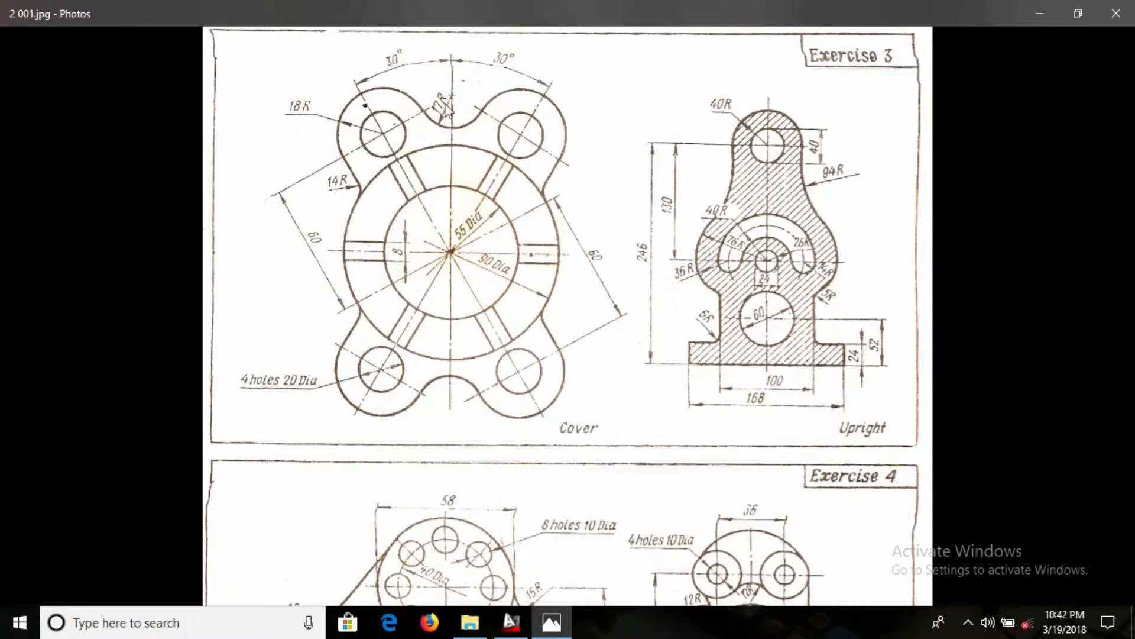
key("alt+Tab")
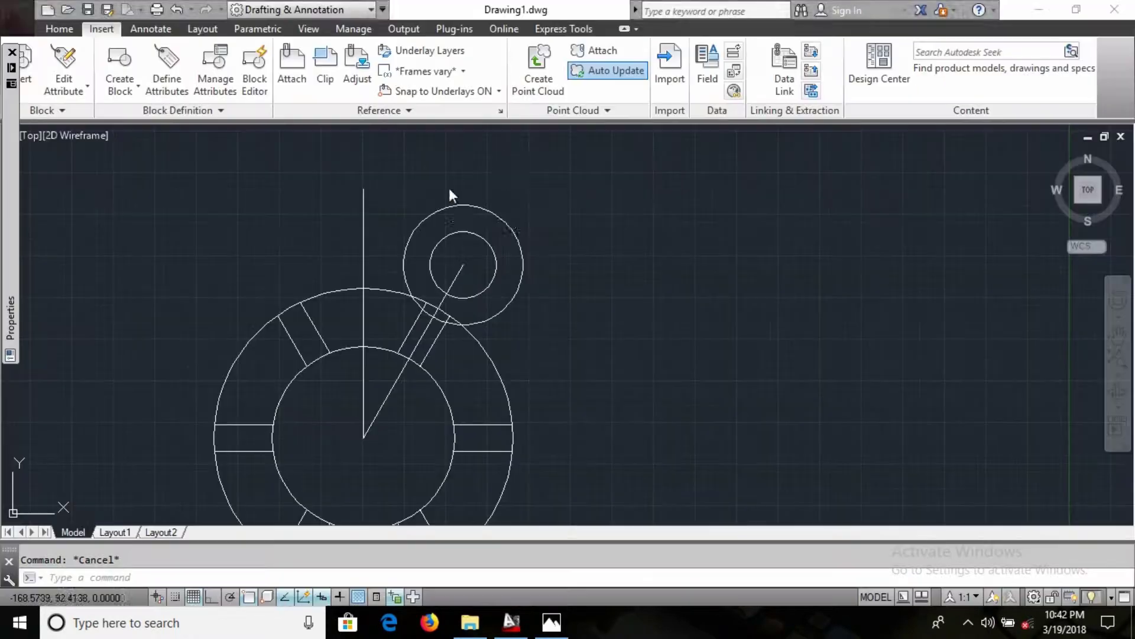
left_click(568, 304)
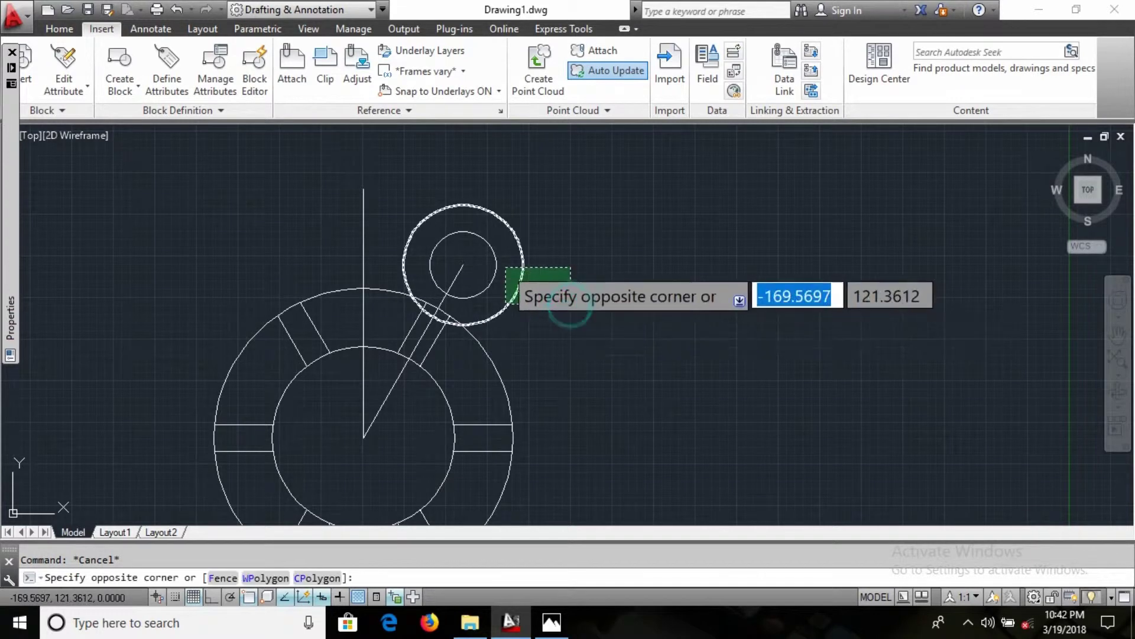
left_click(496, 262)
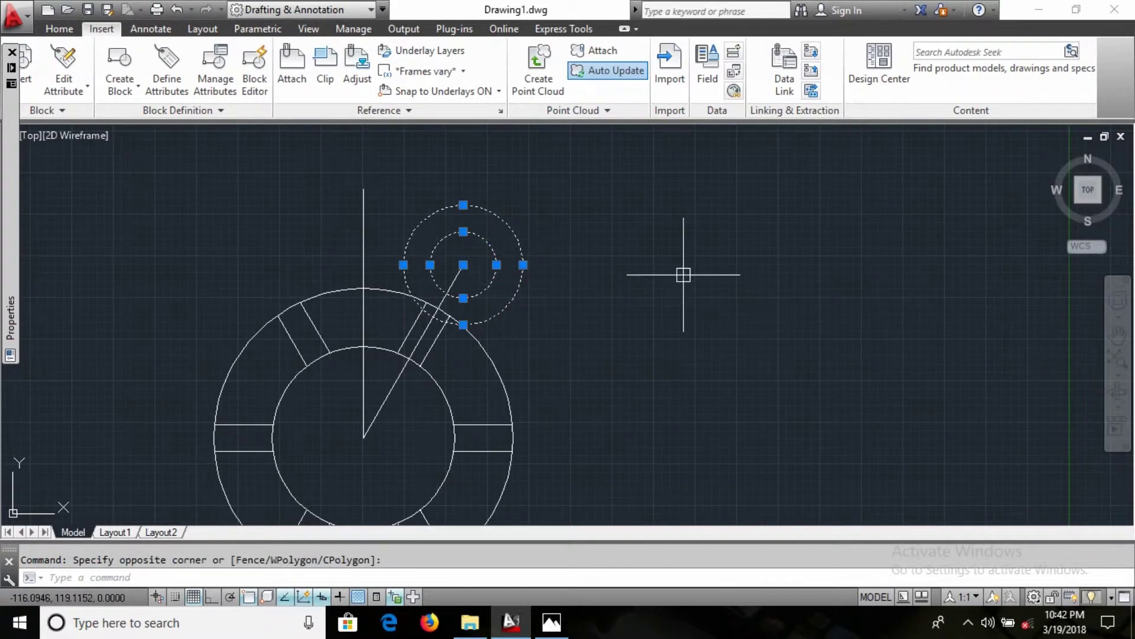
type("mi")
key("Return")
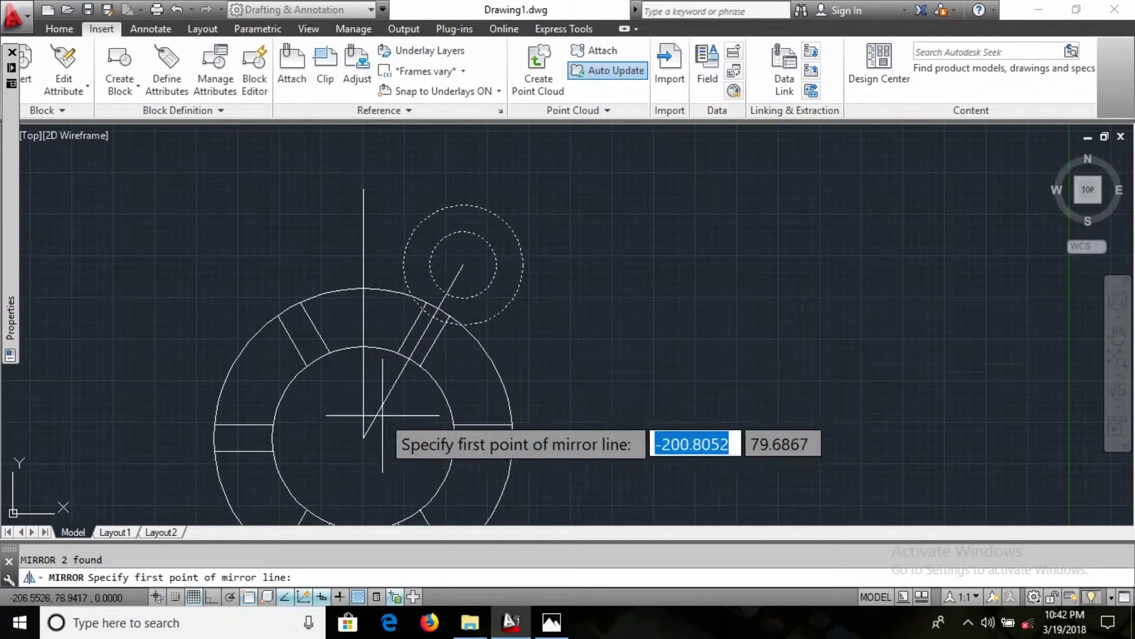
left_click(363, 436)
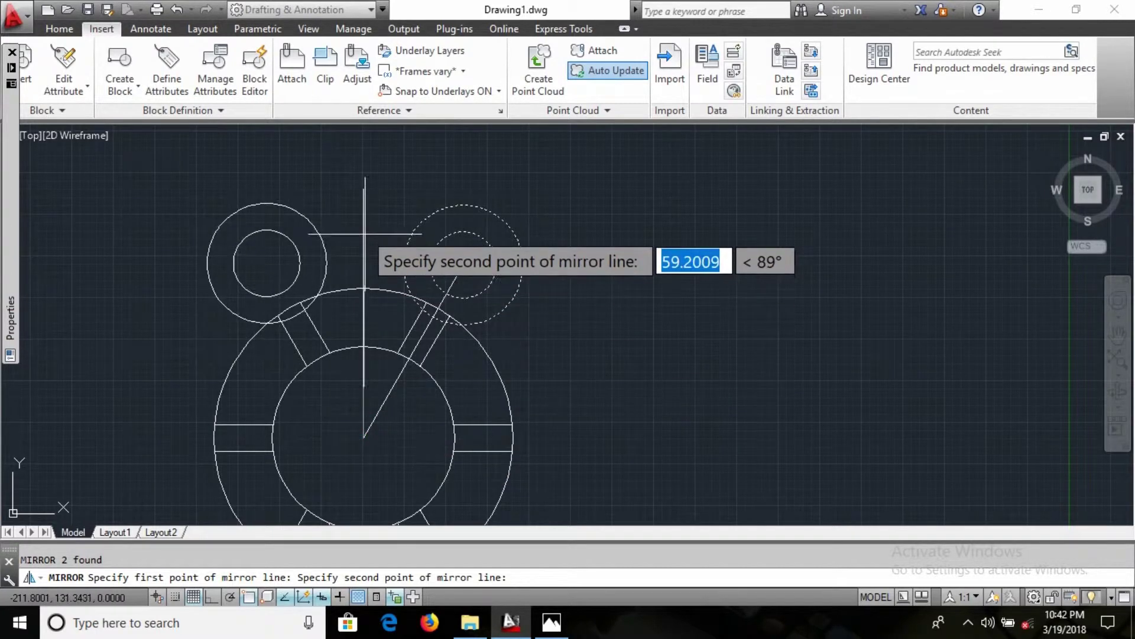
left_click(366, 186)
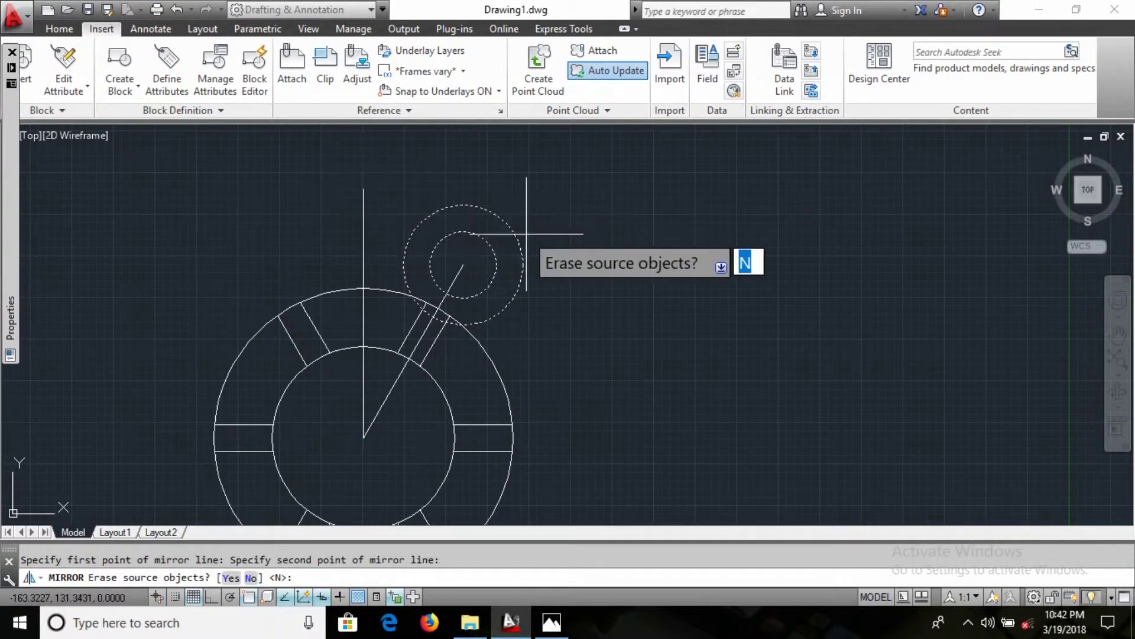
key("Return")
Delete the vertical centre line and the 60-degree construction line.
scroll(325, 355, "up", 4)
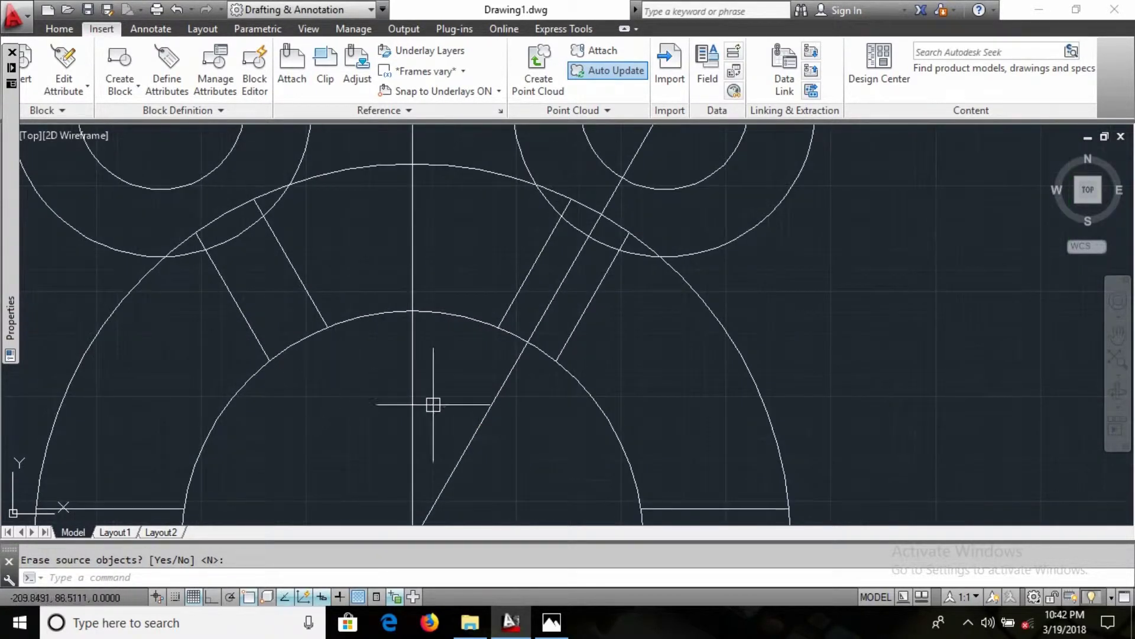
left_click(550, 457)
left_click(314, 395)
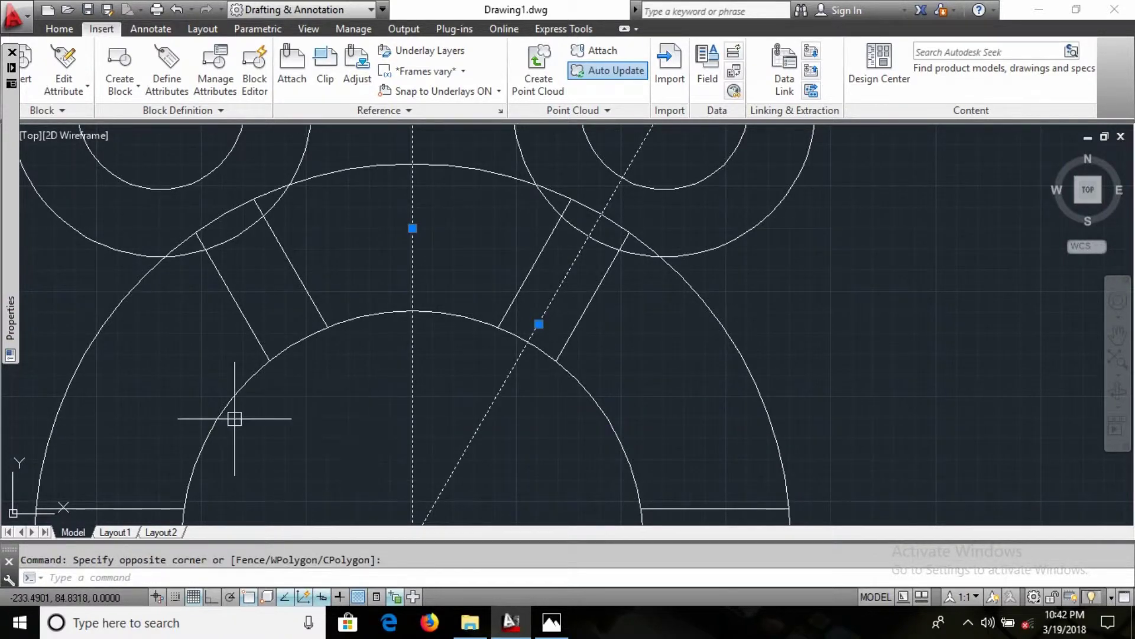
key("Delete")
Draw a circle of radius 17 tangent to the outer circles of the two upper corner lobes, checking the radius on the reference drawing.
scroll(233, 413, "down", 5)
scroll(560, 296, "up", 4)
key("alt+Tab")
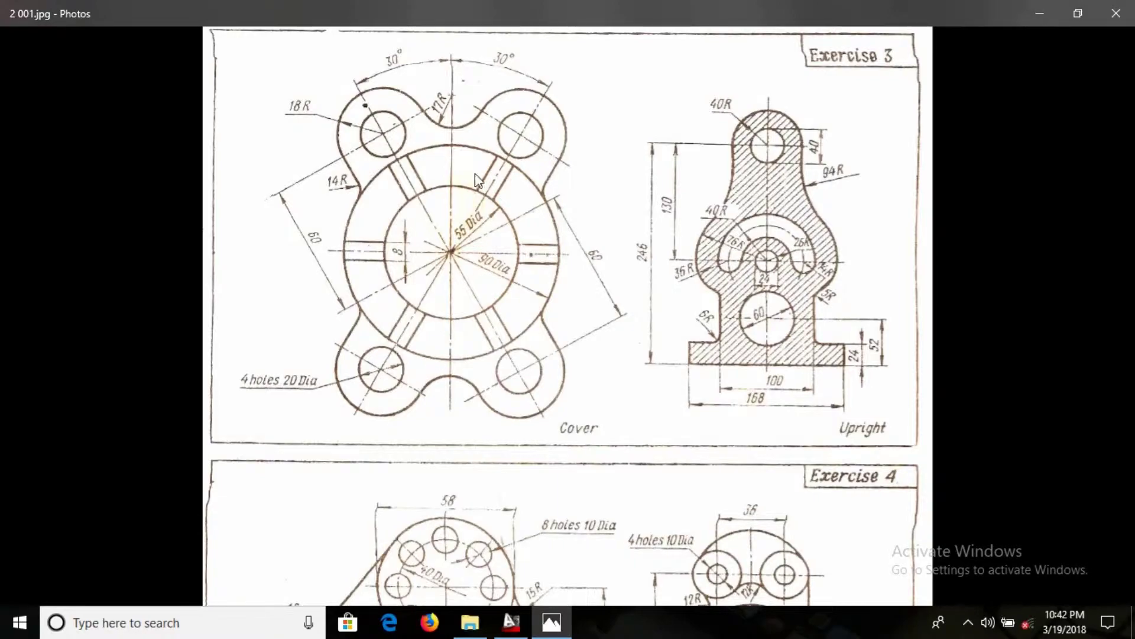
key("alt+Tab")
key("alt+Tab")
key("alt+Tab")
type("c")
key("Return")
type("t")
key("Return")
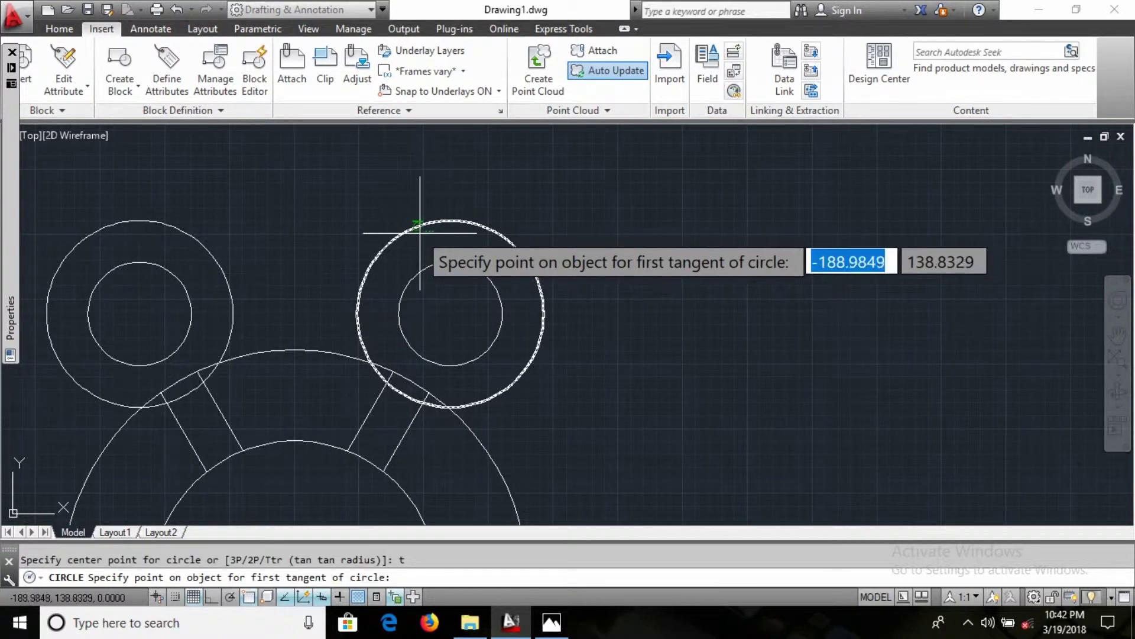
left_click(356, 293)
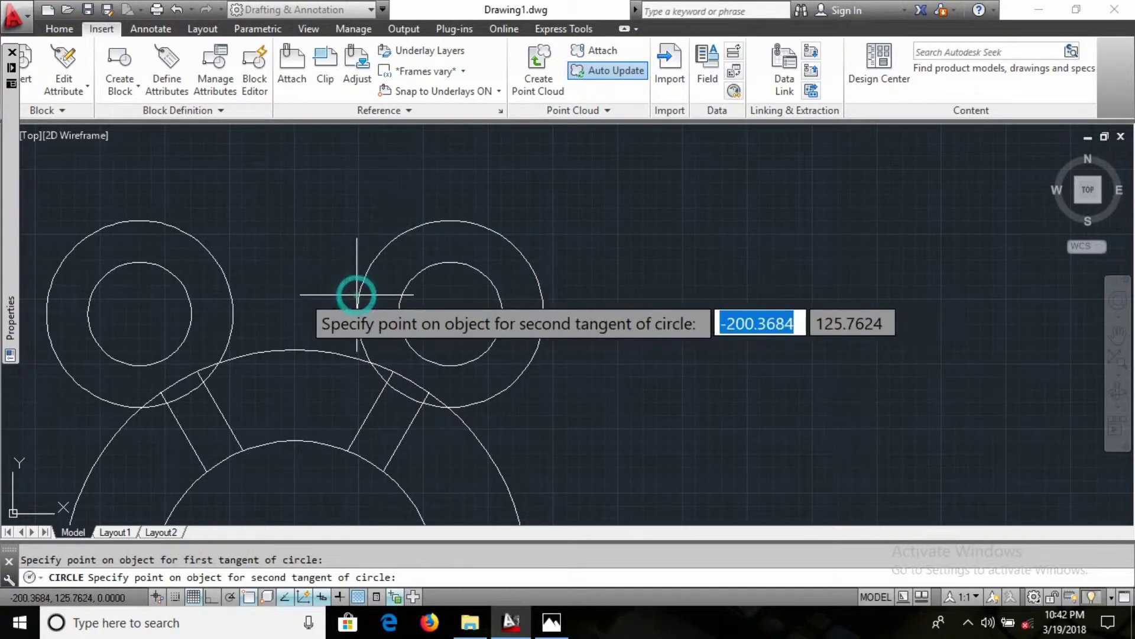
left_click(231, 296)
type("17")
key("Return")
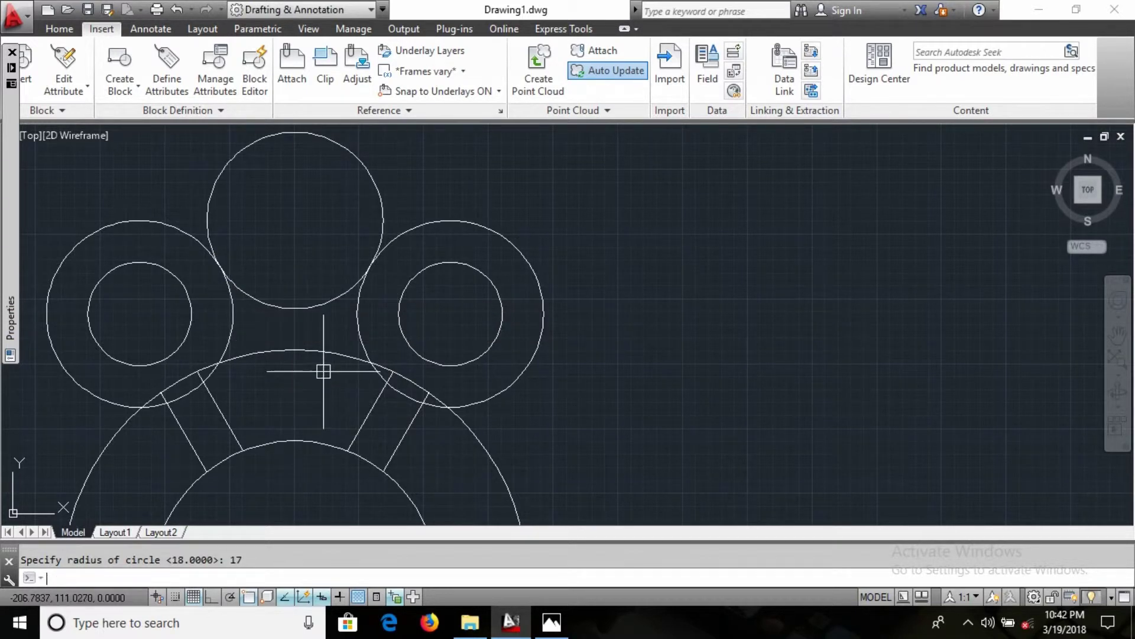
Trim the upper part of the radius 17 circle and the facing inner arcs of the two lobes to leave a concave blend.
type("tr")
key("Return")
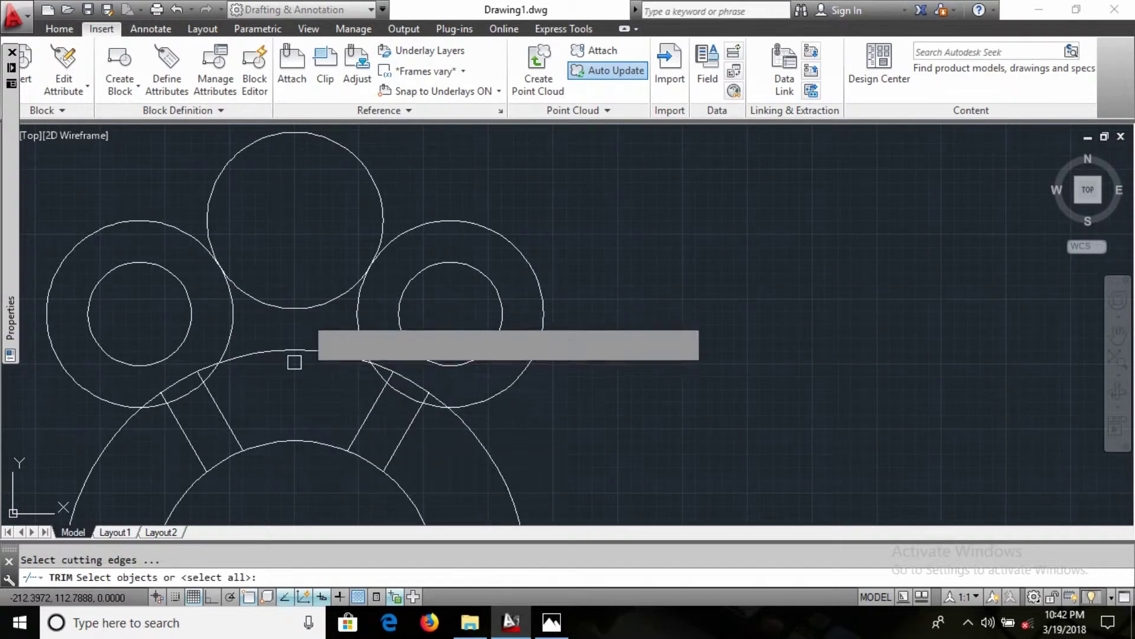
key("Return")
left_click(372, 180)
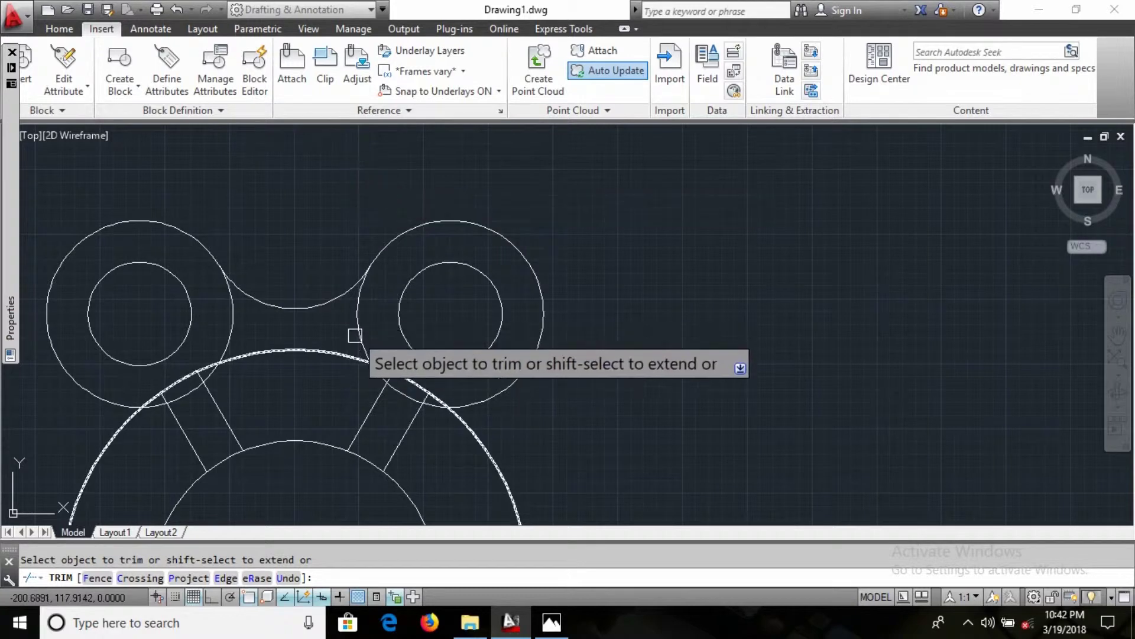
scroll(228, 327, "up", 4)
middle_click_drag(216, 390, 456, 365)
key("alt+Tab")
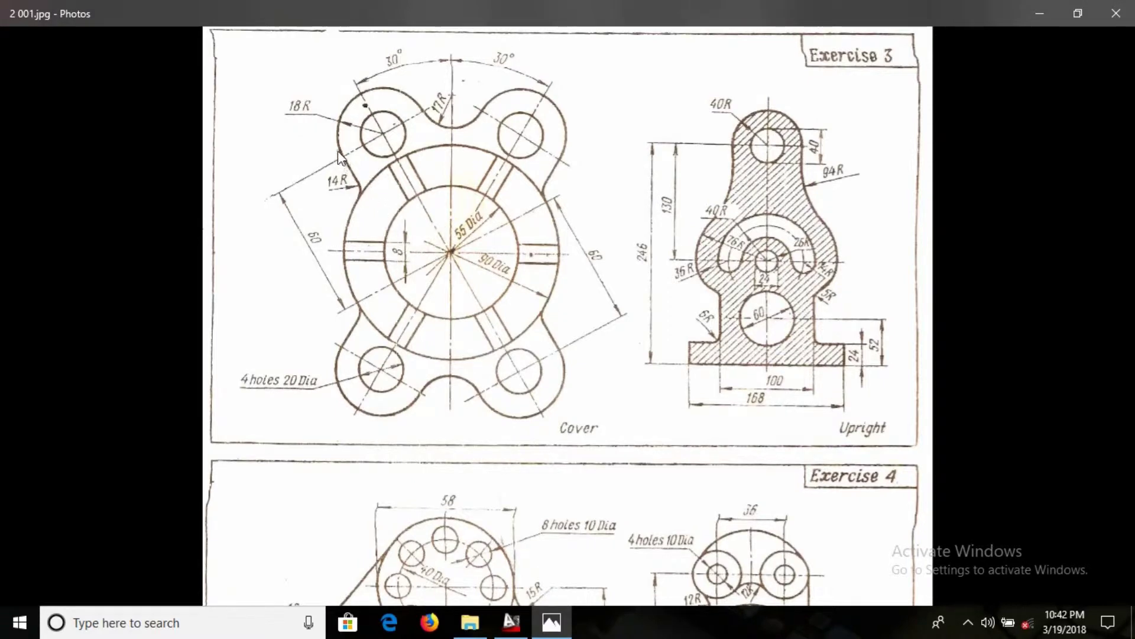
key("alt+Tab")
scroll(405, 256, "down", 4)
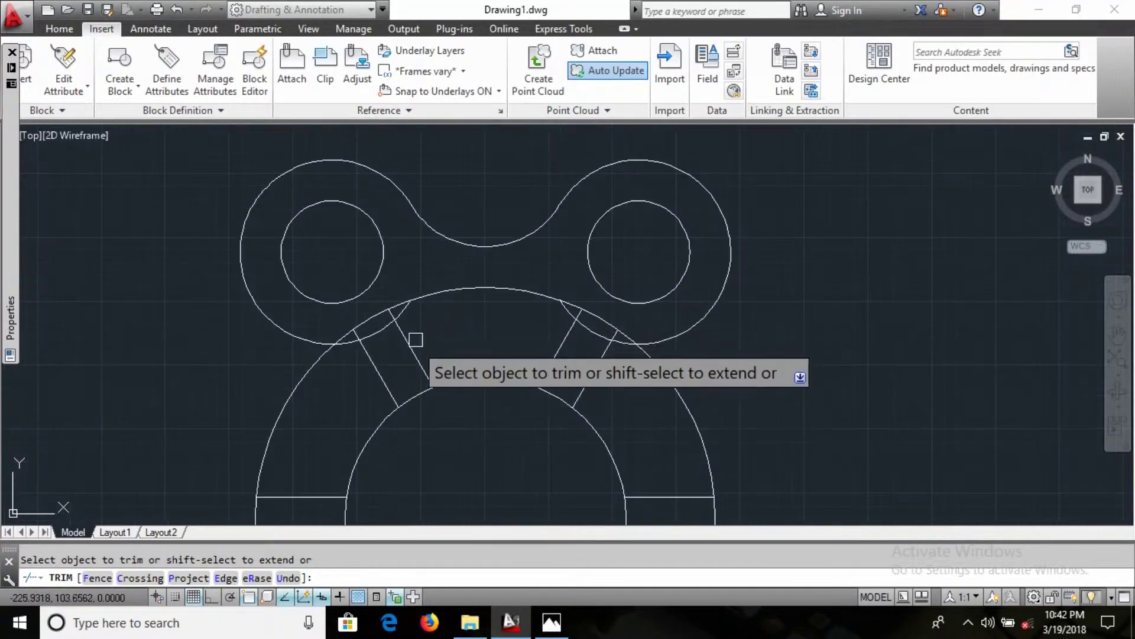
key("Escape")
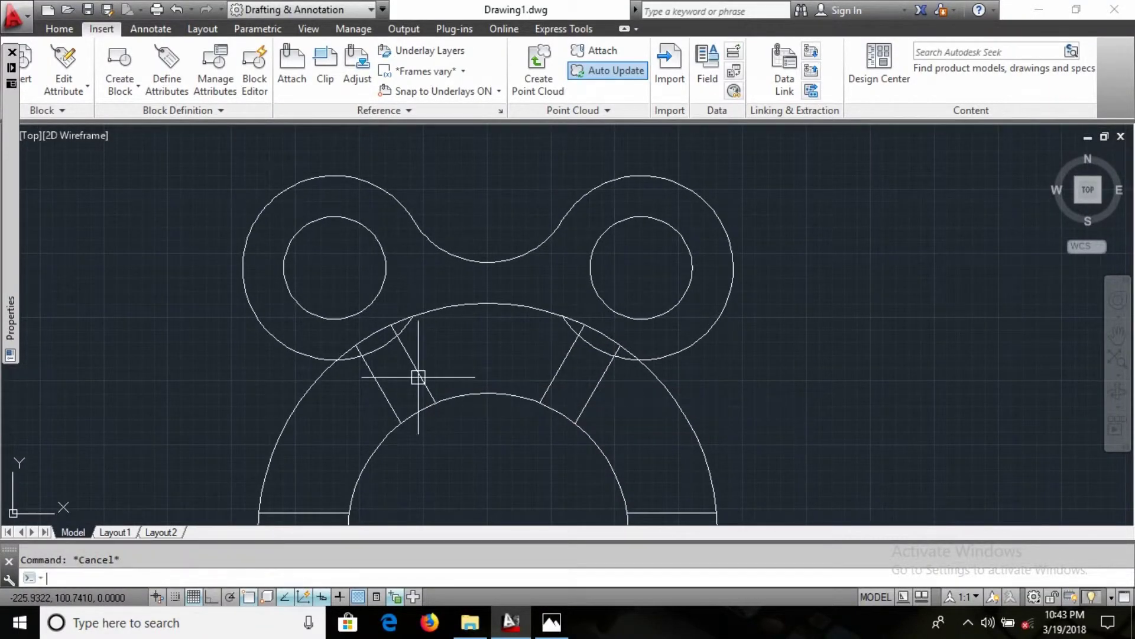
Draw a line of length 30 at 30 degrees from the centre of the upper-left hole, consulting the reference drawing.
type("l")
key("Return")
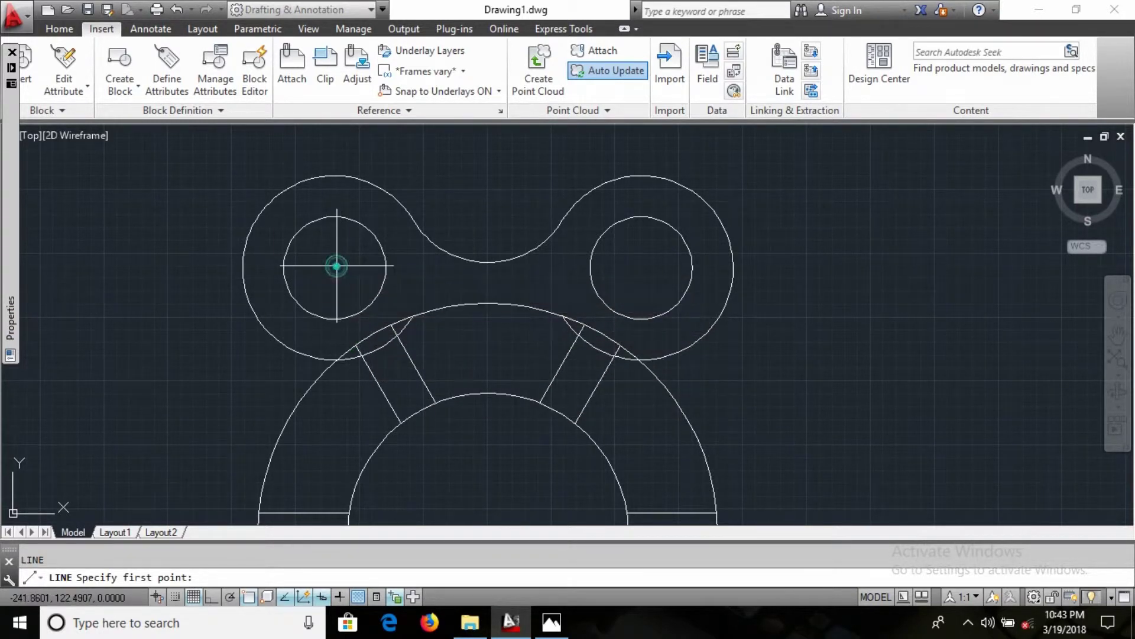
left_click(336, 267)
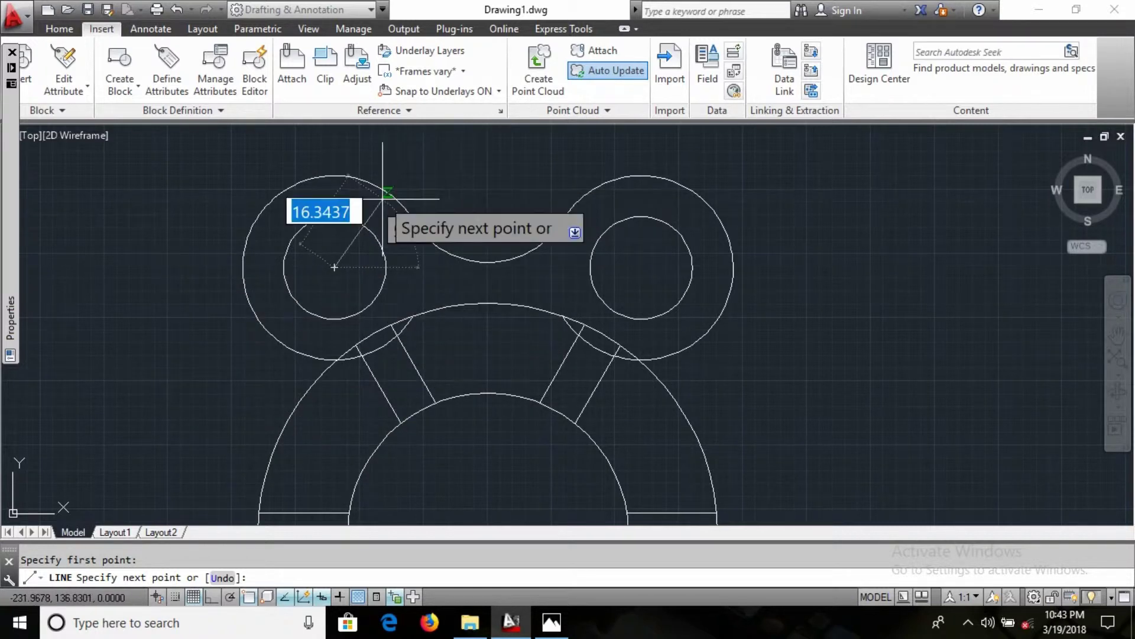
key("alt+Tab")
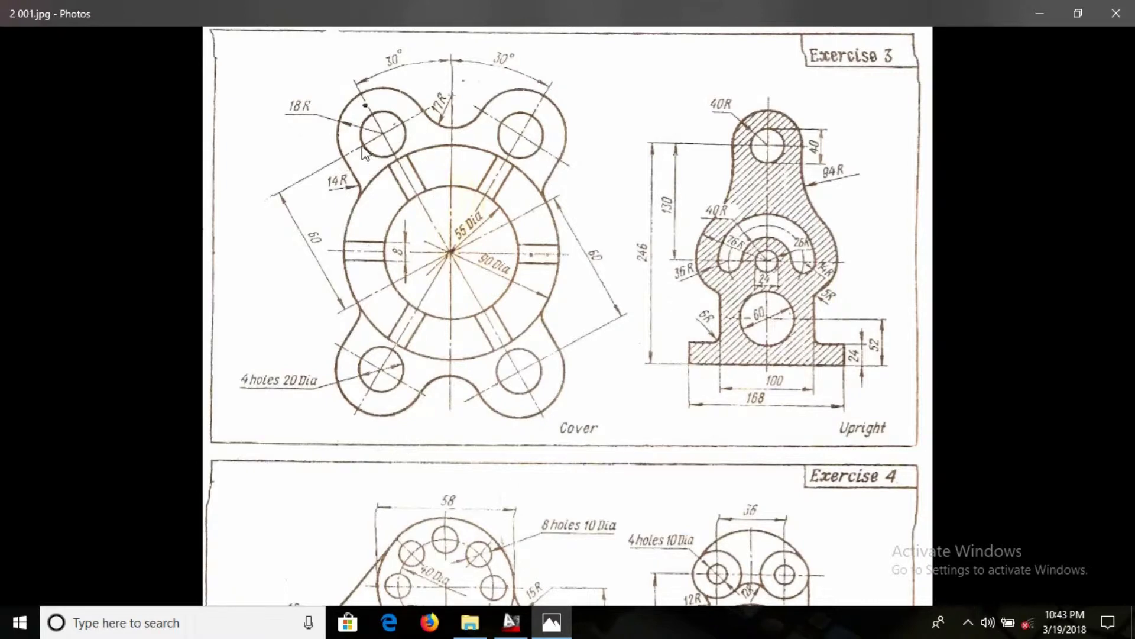
key("alt+Tab")
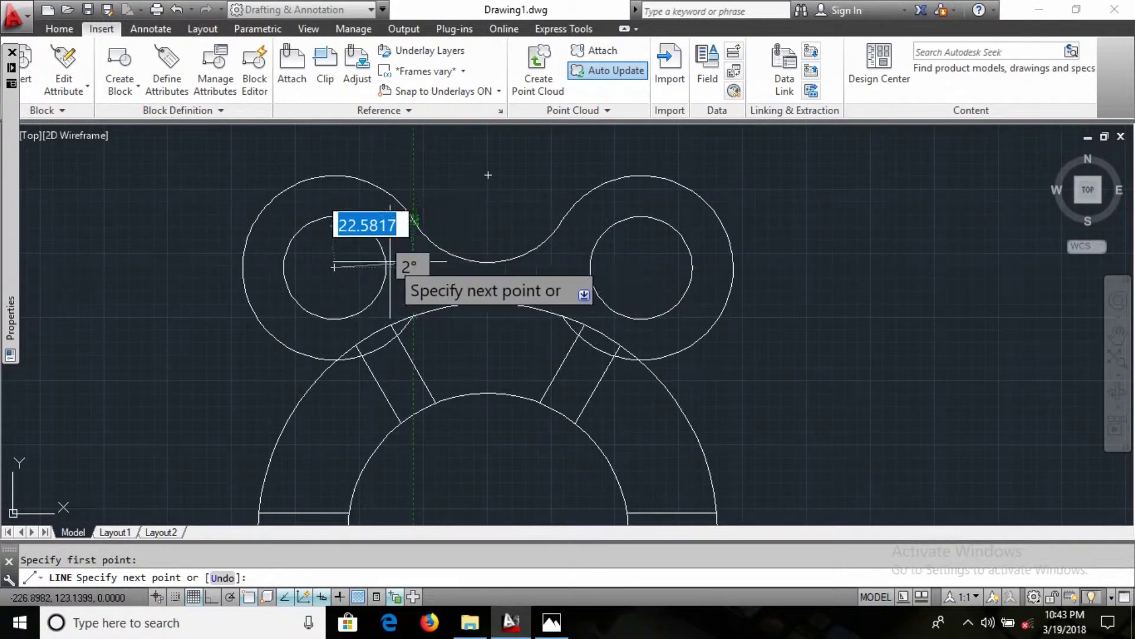
key("alt+Tab")
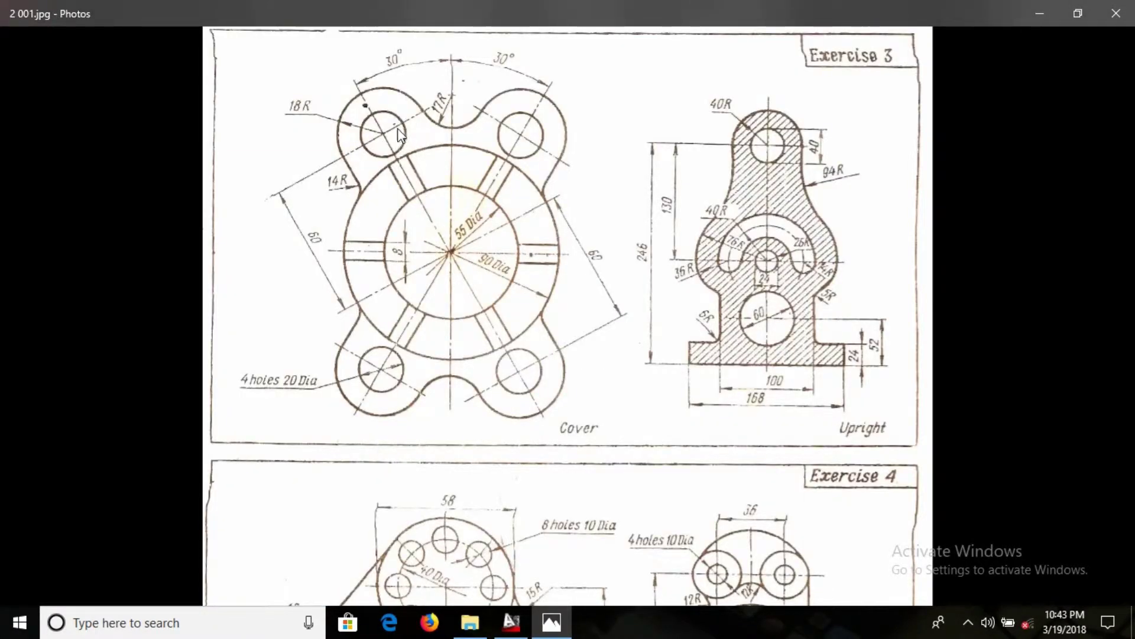
key("alt+Tab")
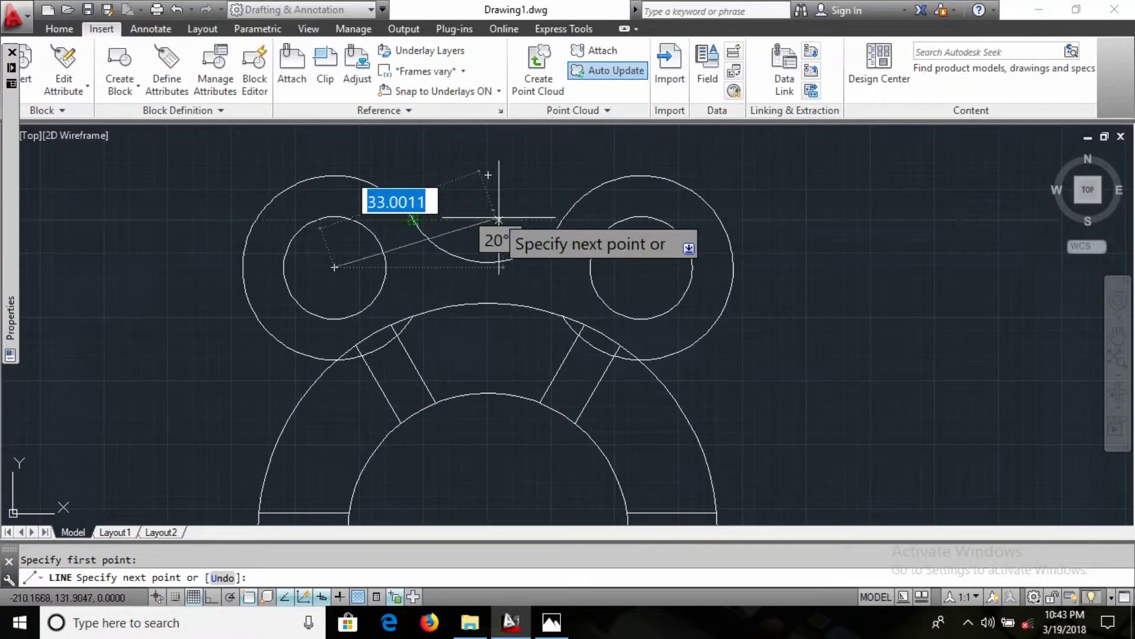
key("alt+Tab")
key("alt+Tab")
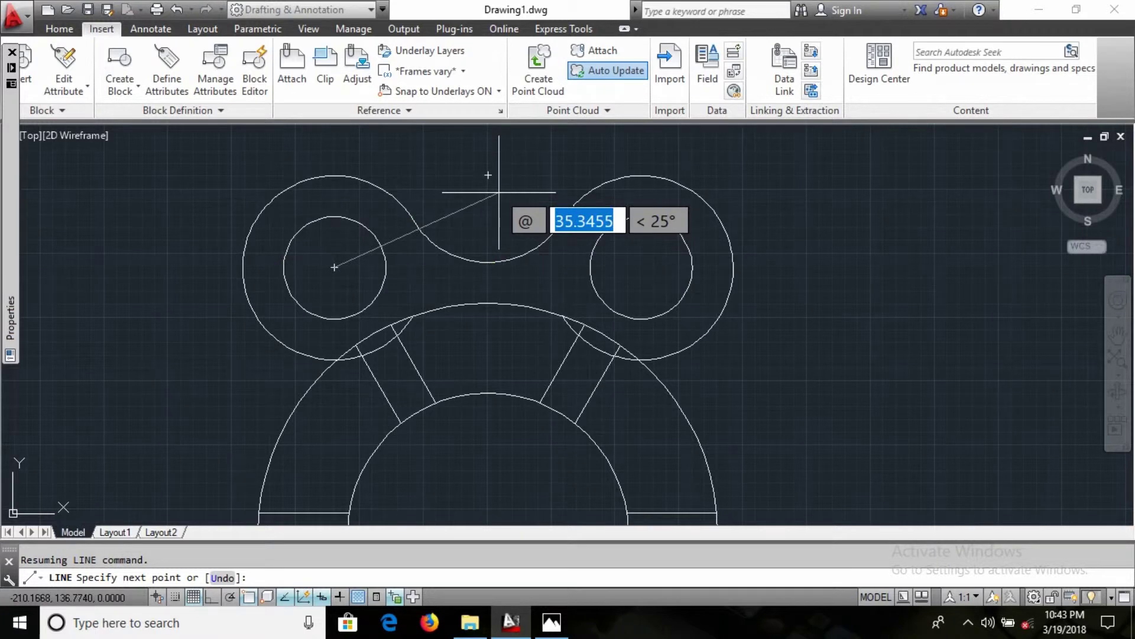
type("0")
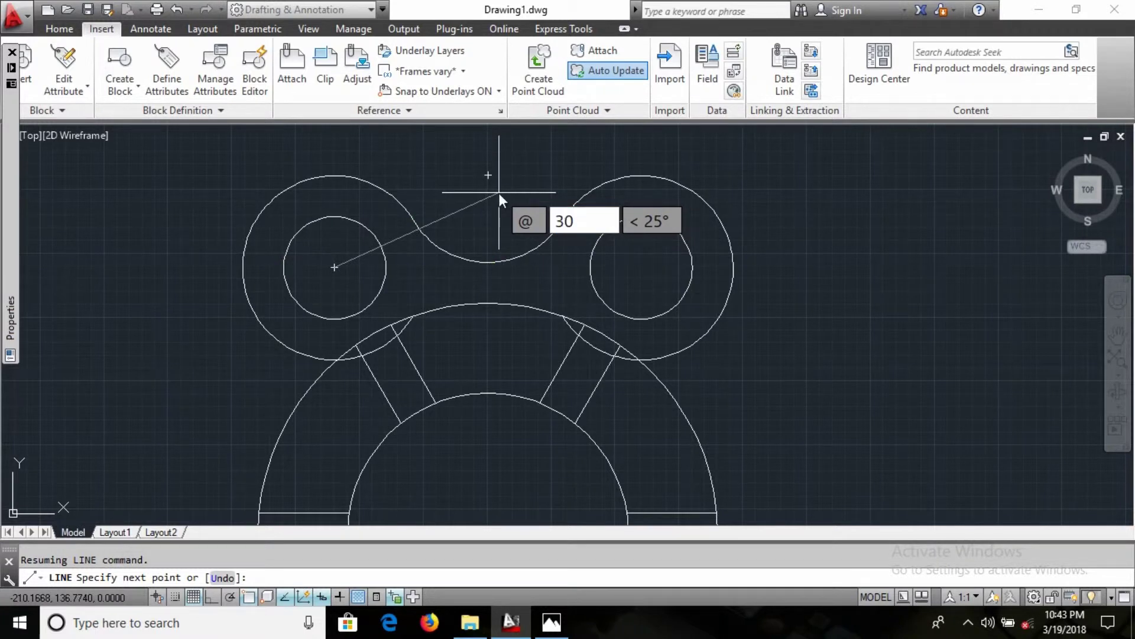
key("Tab")
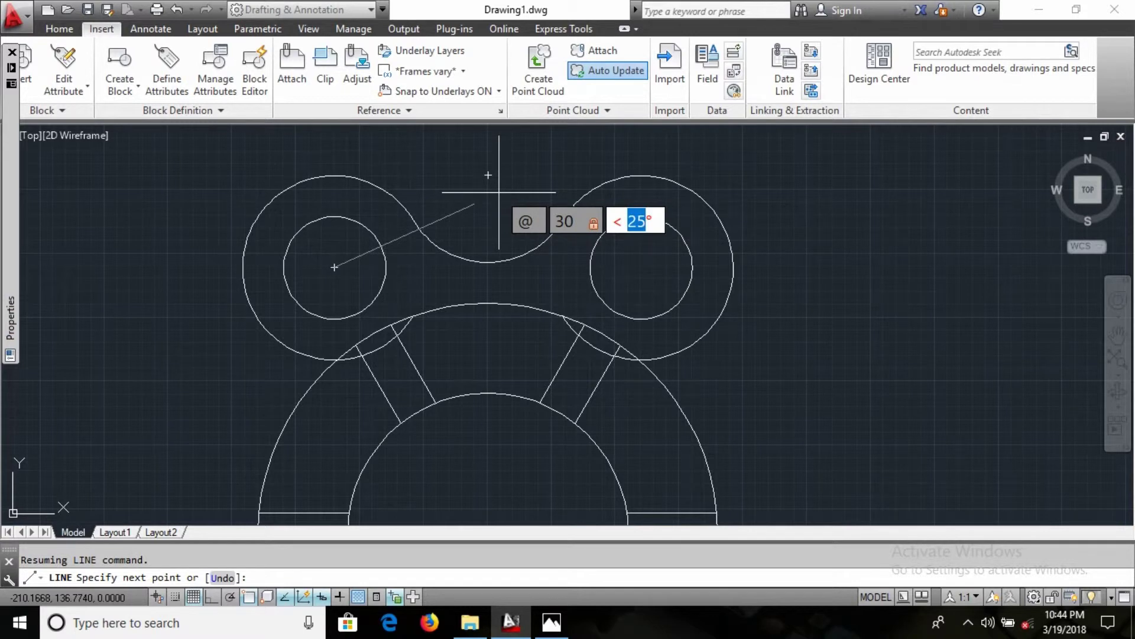
type("30<<")
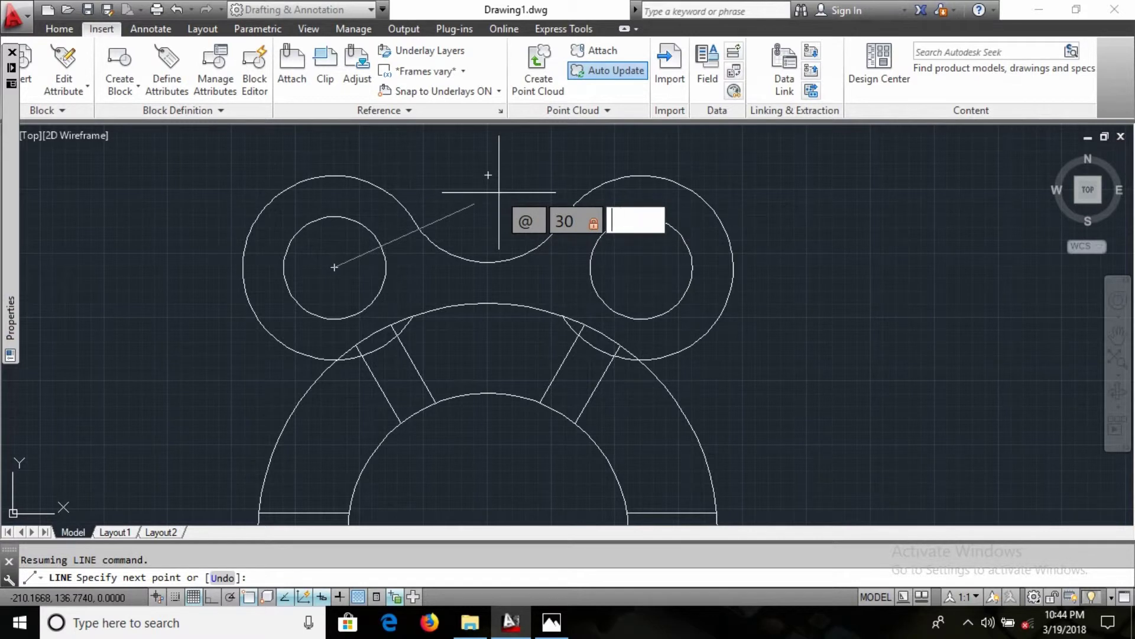
type("30")
key("Return")
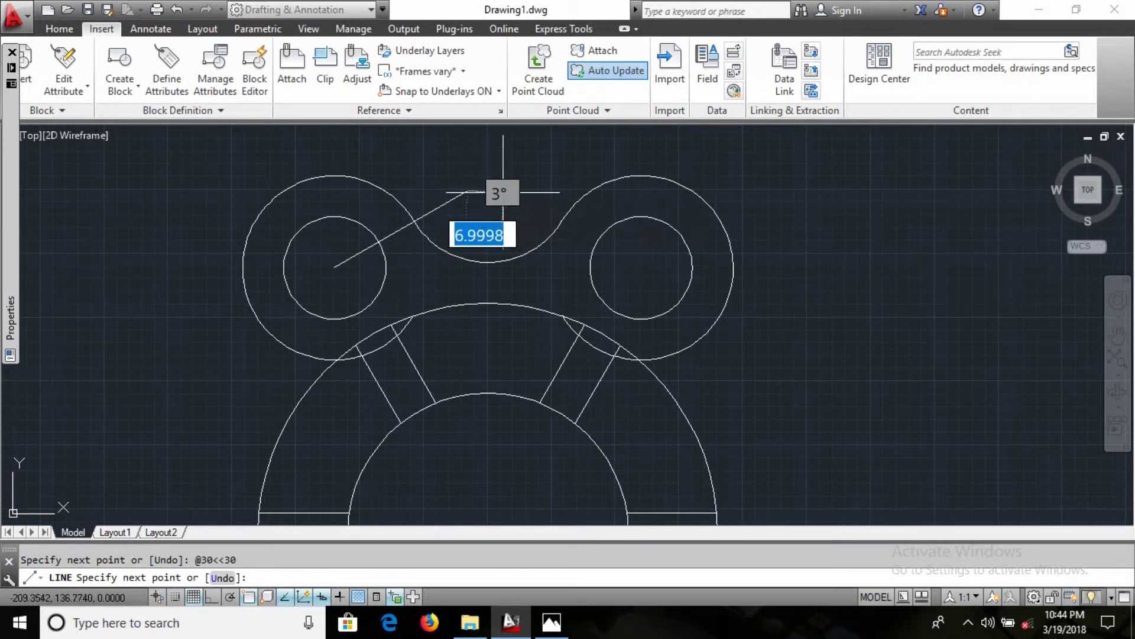
key("Escape")
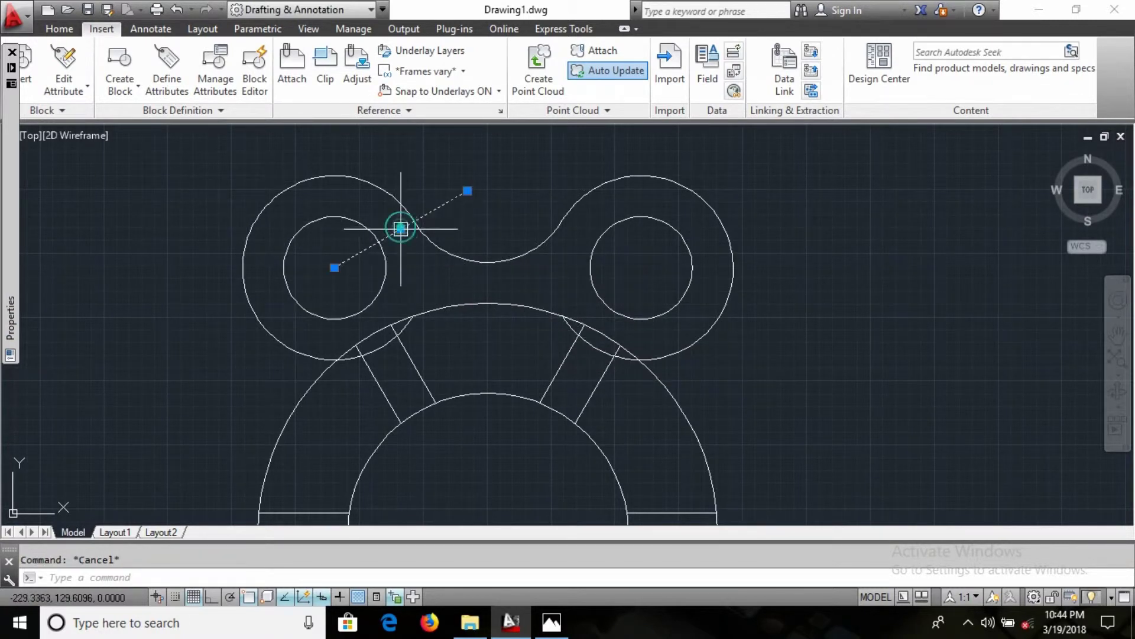
Stretch the hole-centre end of the 30-degree line down and left until it extends well beyond the upper-left lobe.
left_click(331, 269)
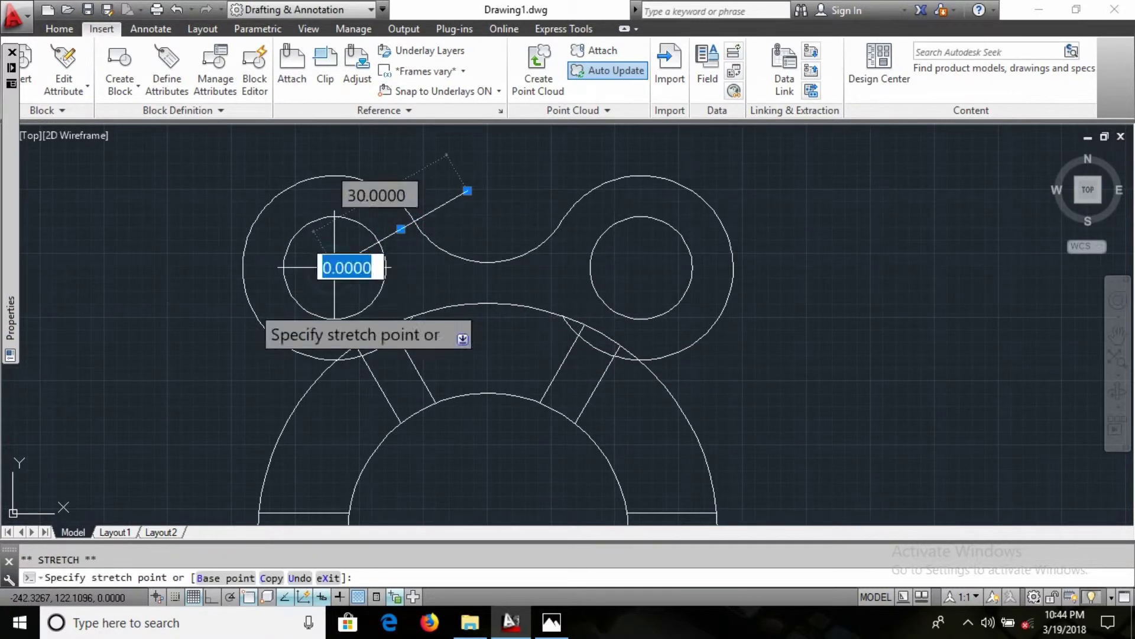
left_click(144, 370)
key("alt+Tab")
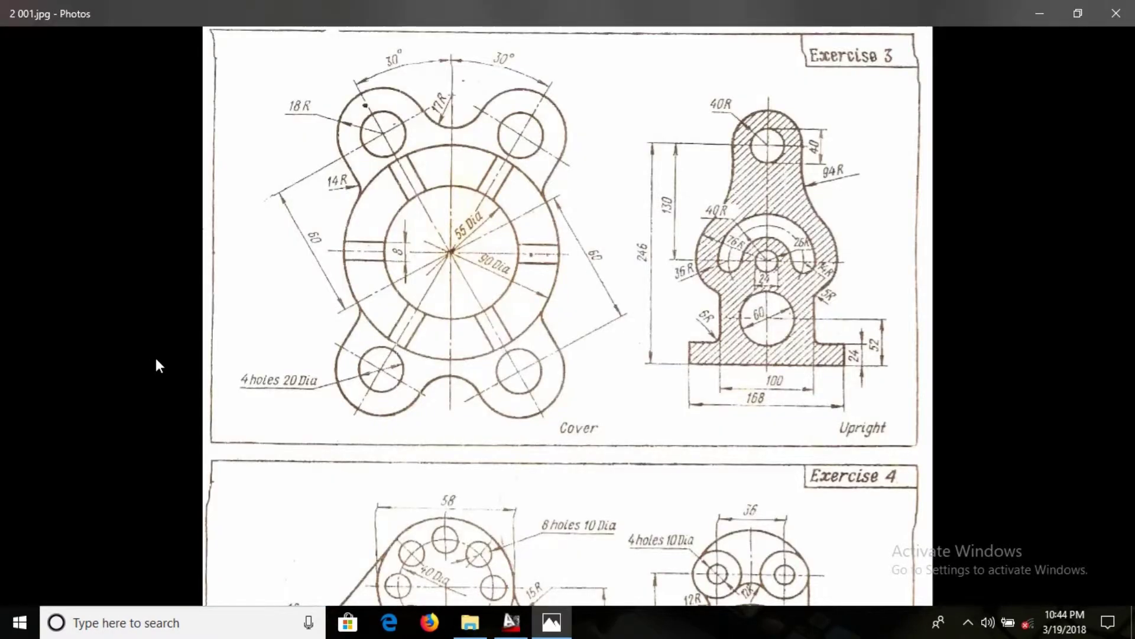
key("alt+Tab")
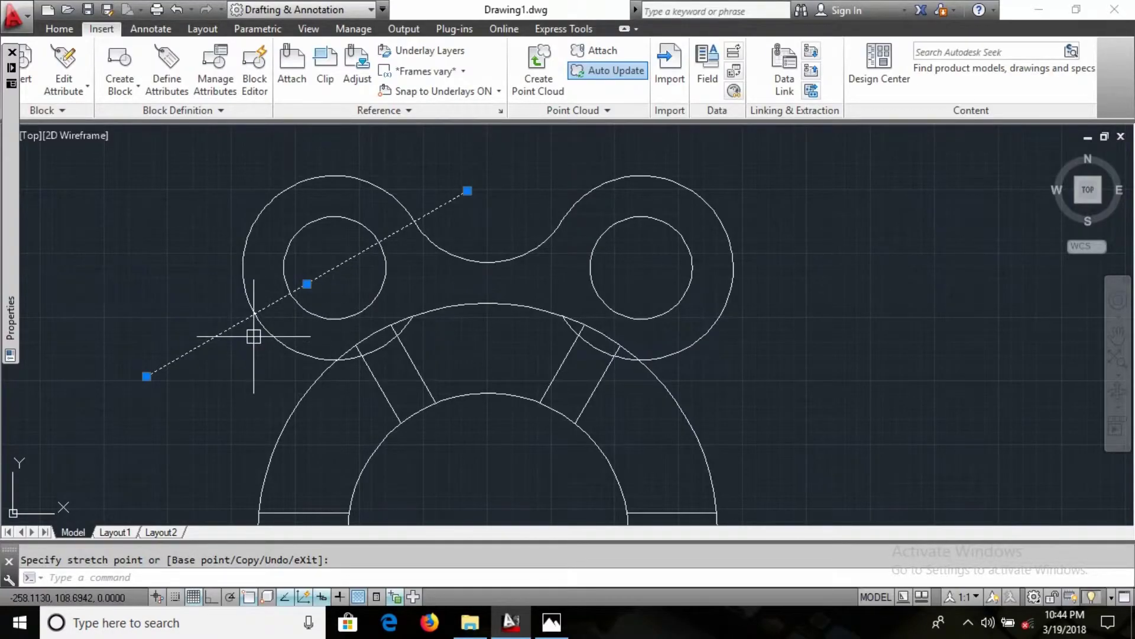
key("Escape")
Draw a line about 27.3 long with ortho off, from where the slanted line crosses the lobe's lower-left side, down into the large ring.
type("l")
key("Return")
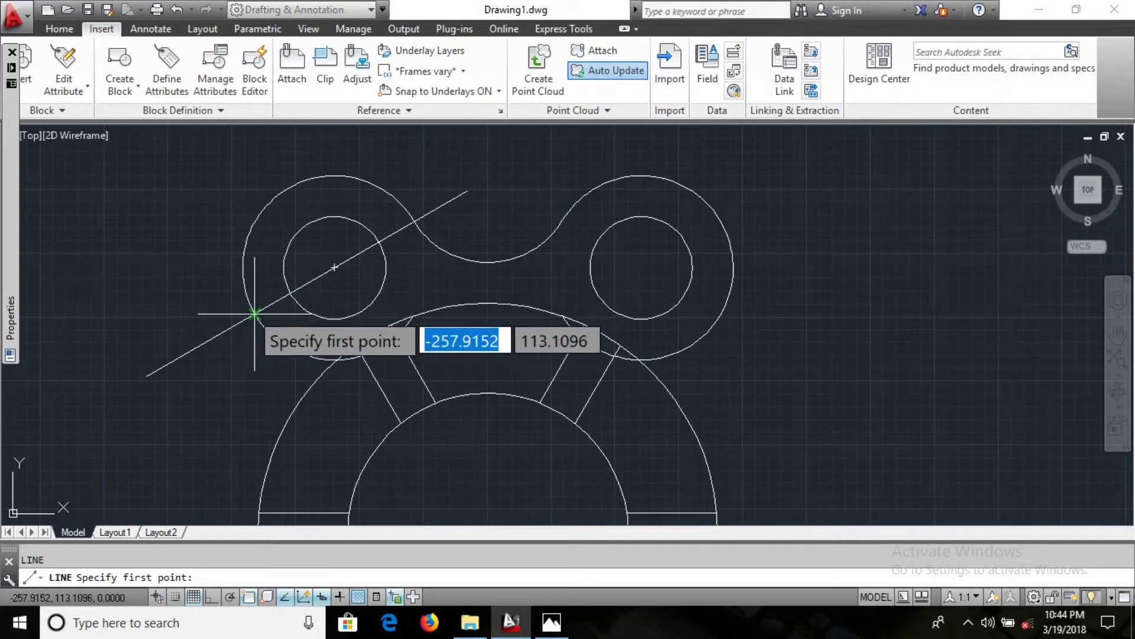
left_click(252, 312)
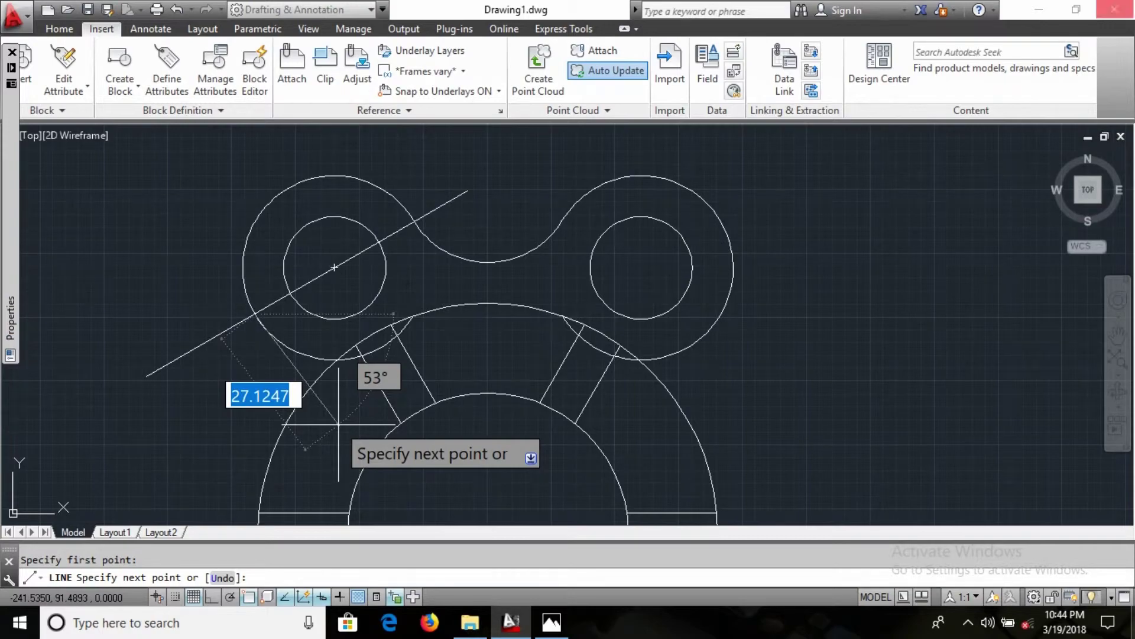
key("alt+Tab")
key("alt+Tab")
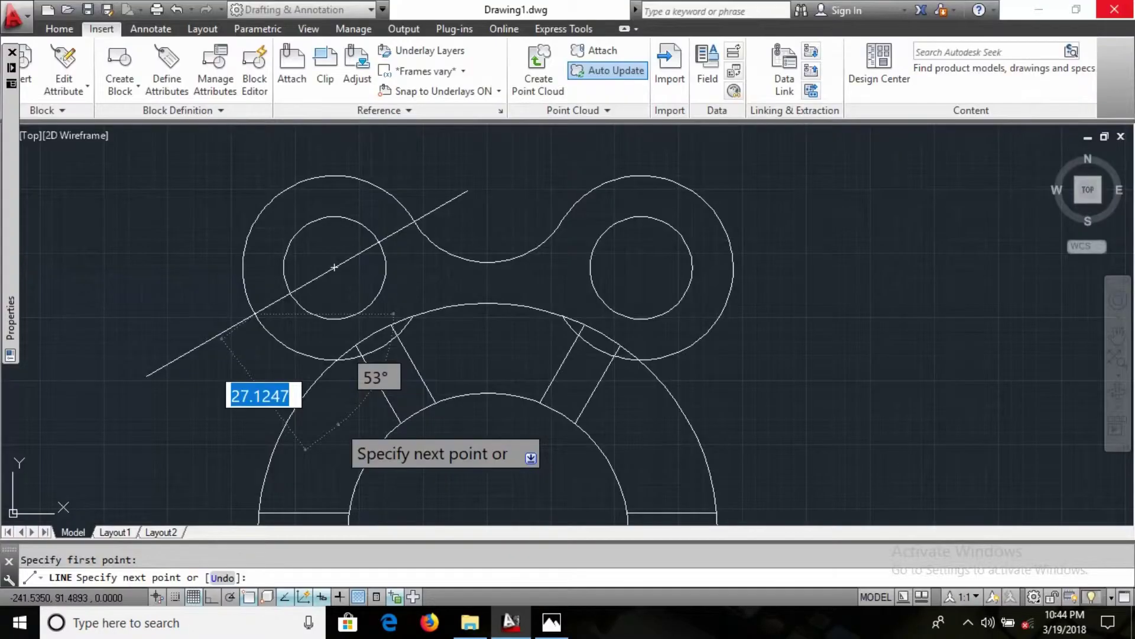
key("F8")
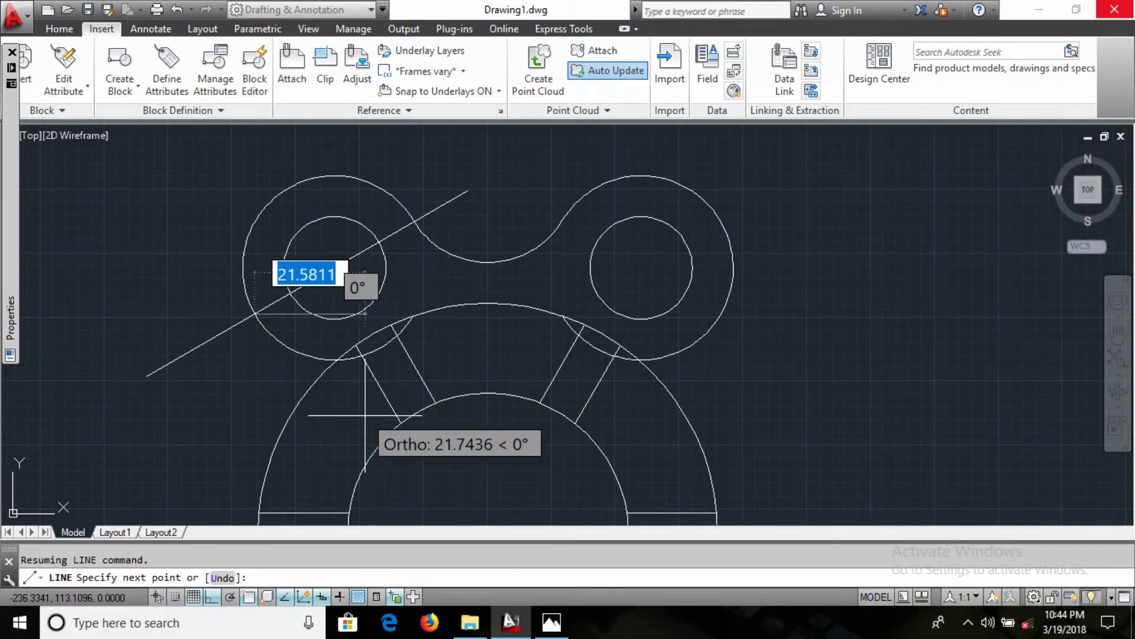
key("alt+Tab")
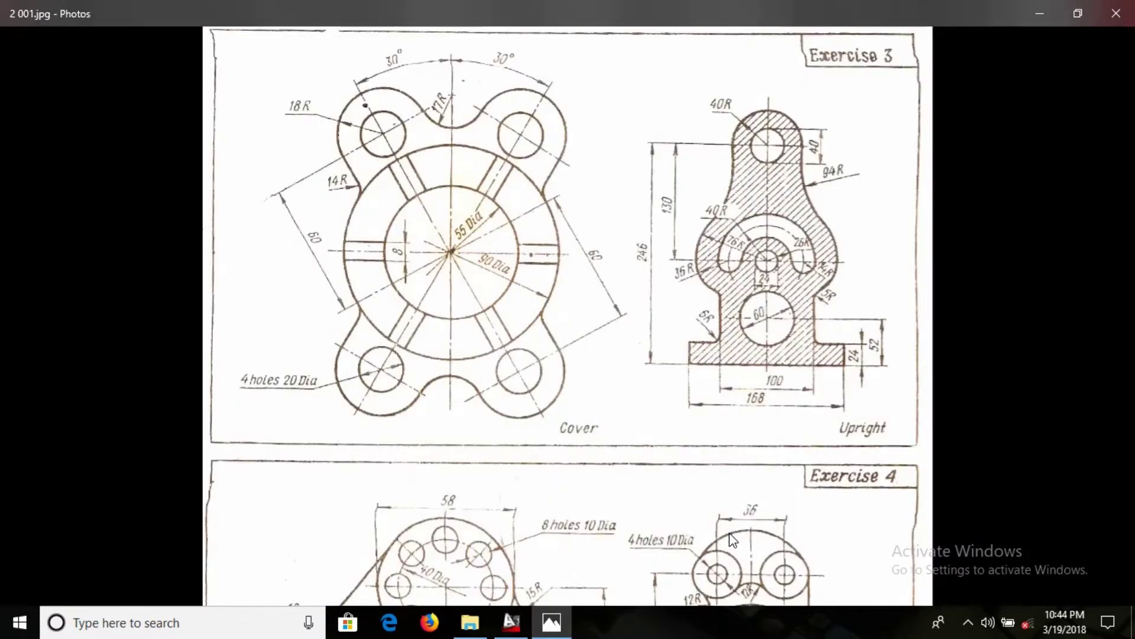
key("alt+Tab")
key("F8")
key("F8")
key("F8")
key("F8")
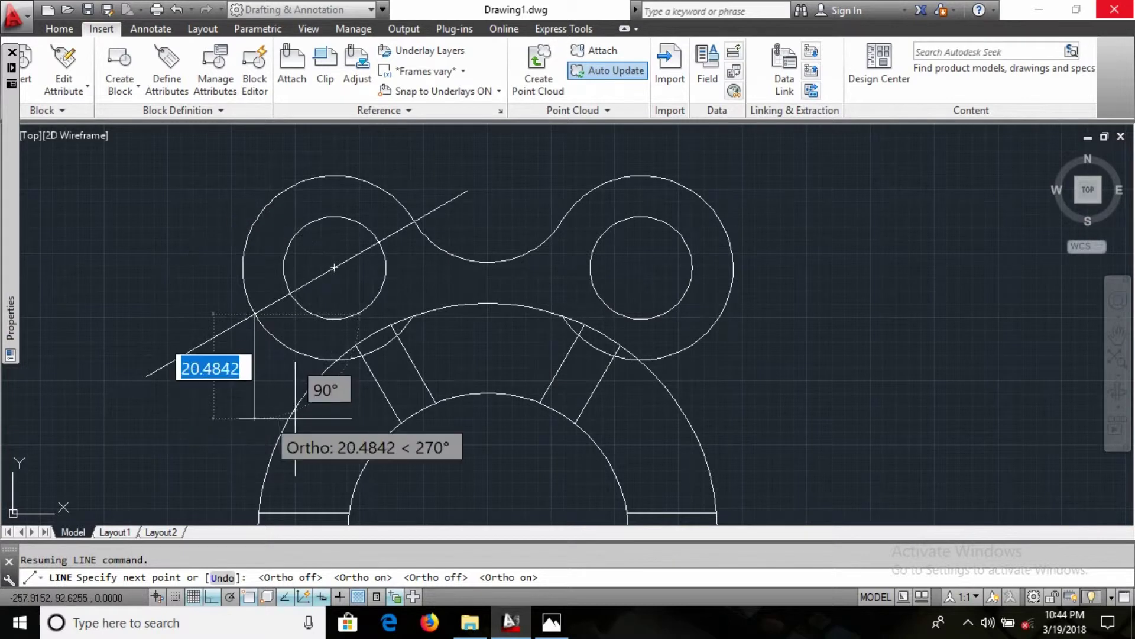
left_click(332, 417)
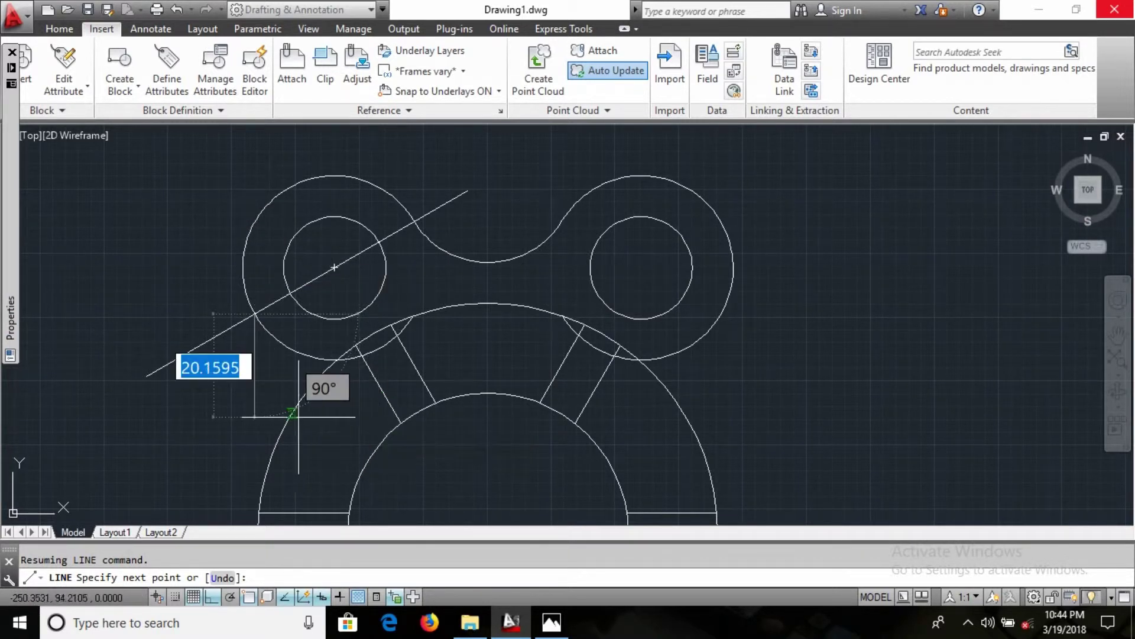
key("F8")
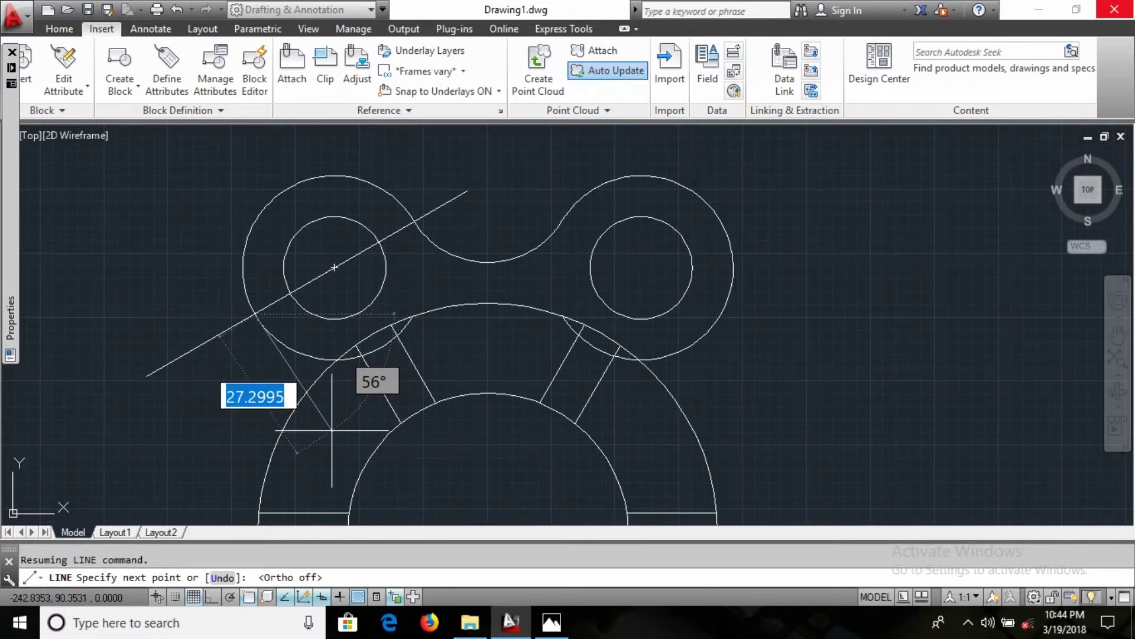
left_click(331, 430)
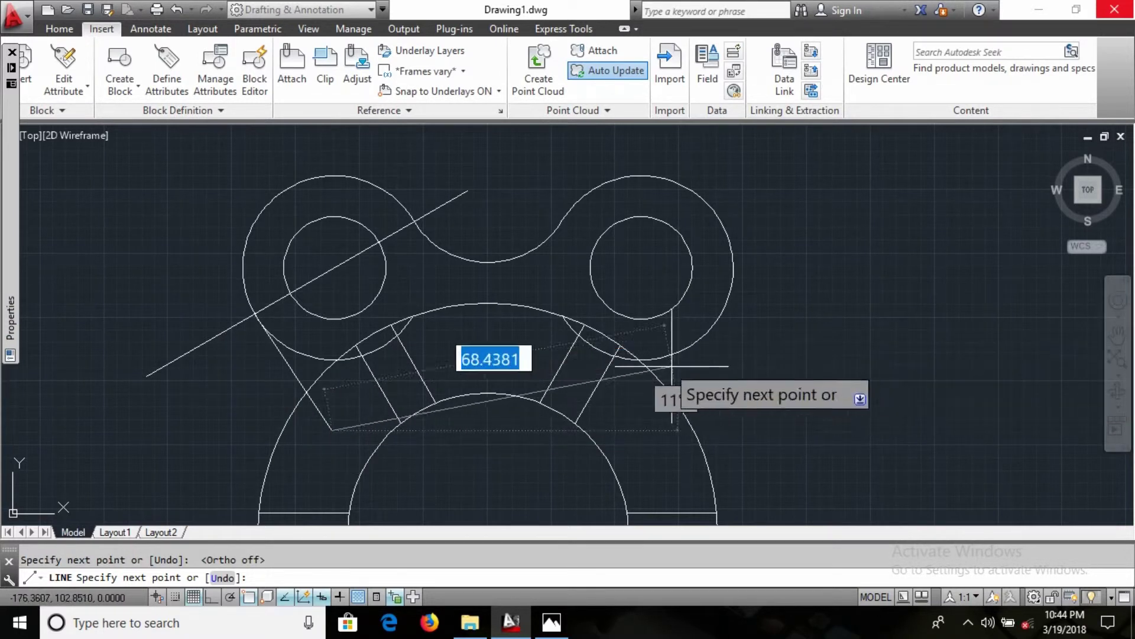
key("Escape")
key("Escape")
Trim the lobe-to-ring line at the ring's outer circle and remove the slanted 30-degree construction line through the upper-left hole.
type("TR")
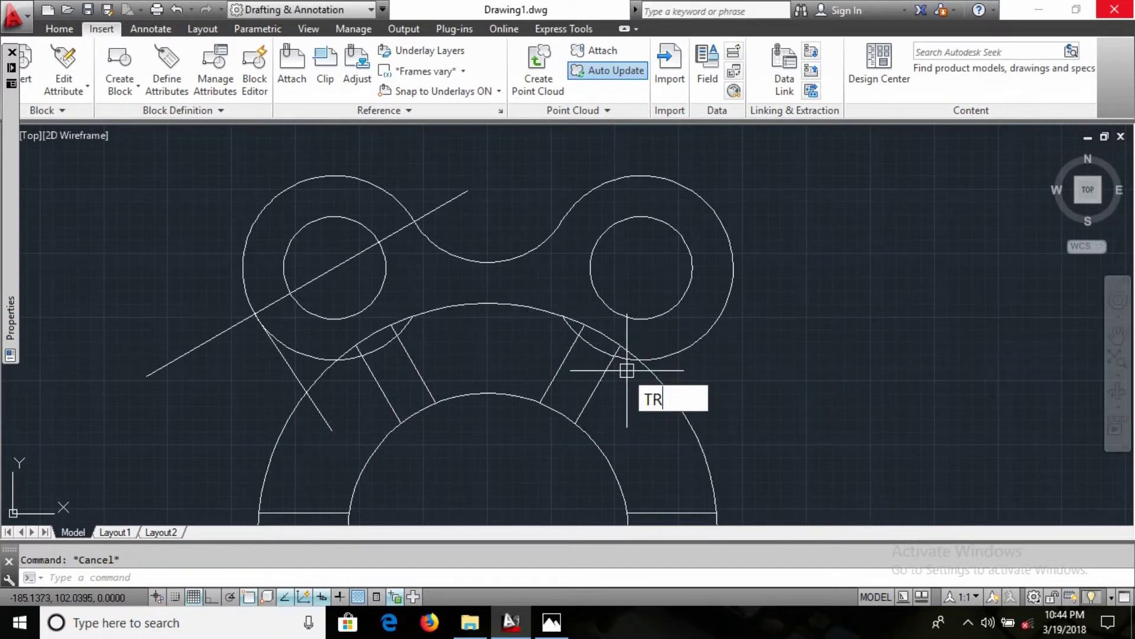
key("Return")
key("Return")
left_click(324, 420)
left_click(228, 338)
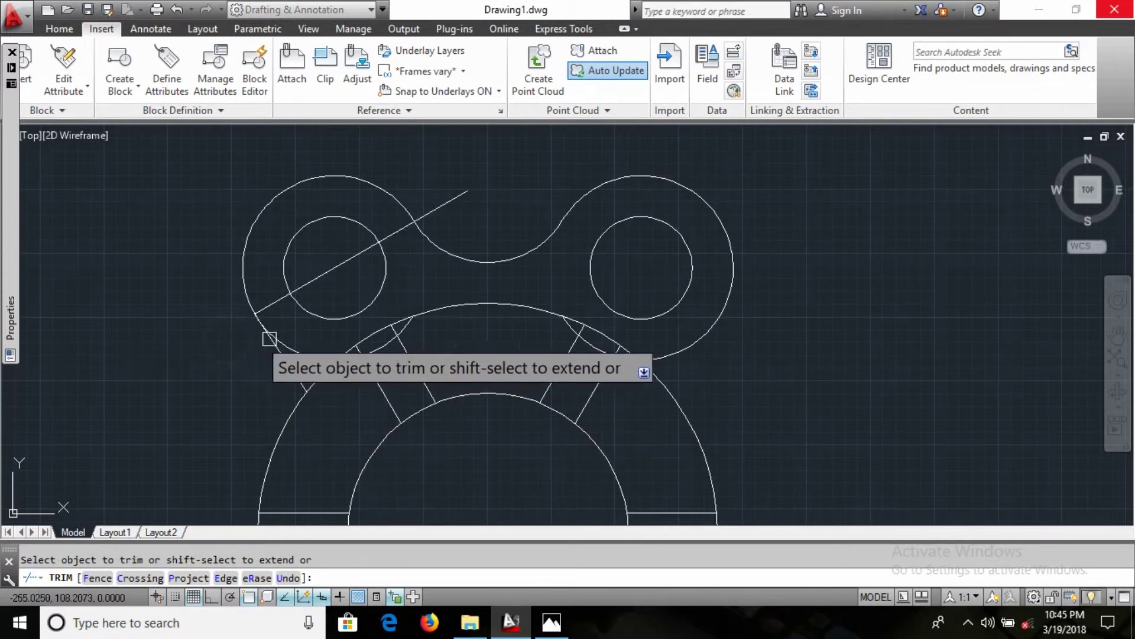
key("Escape")
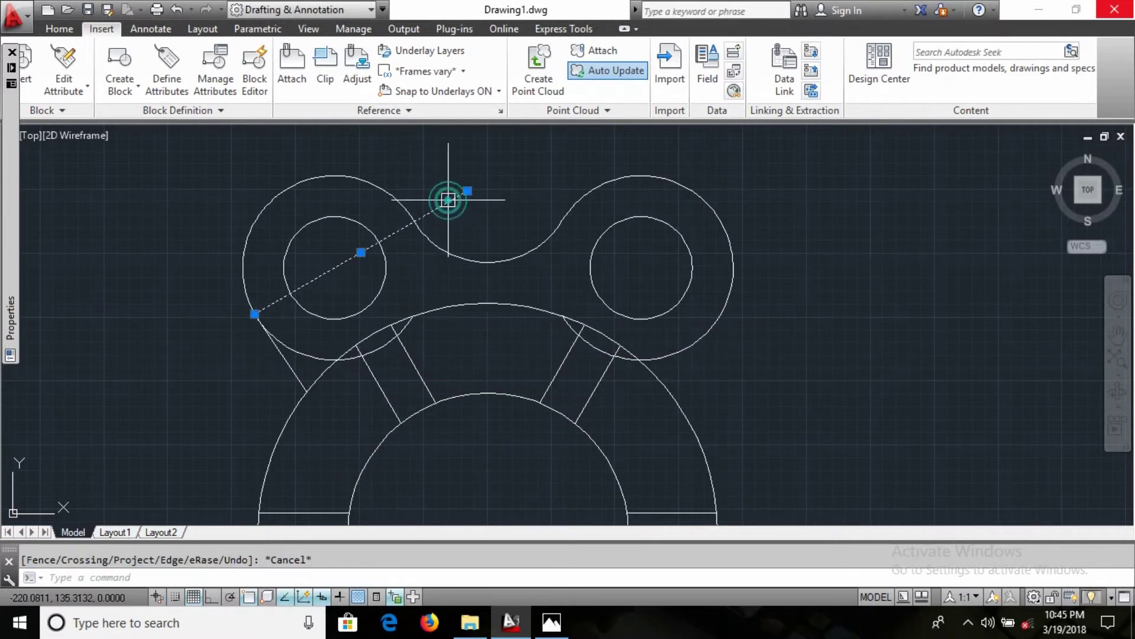
key("Delete")
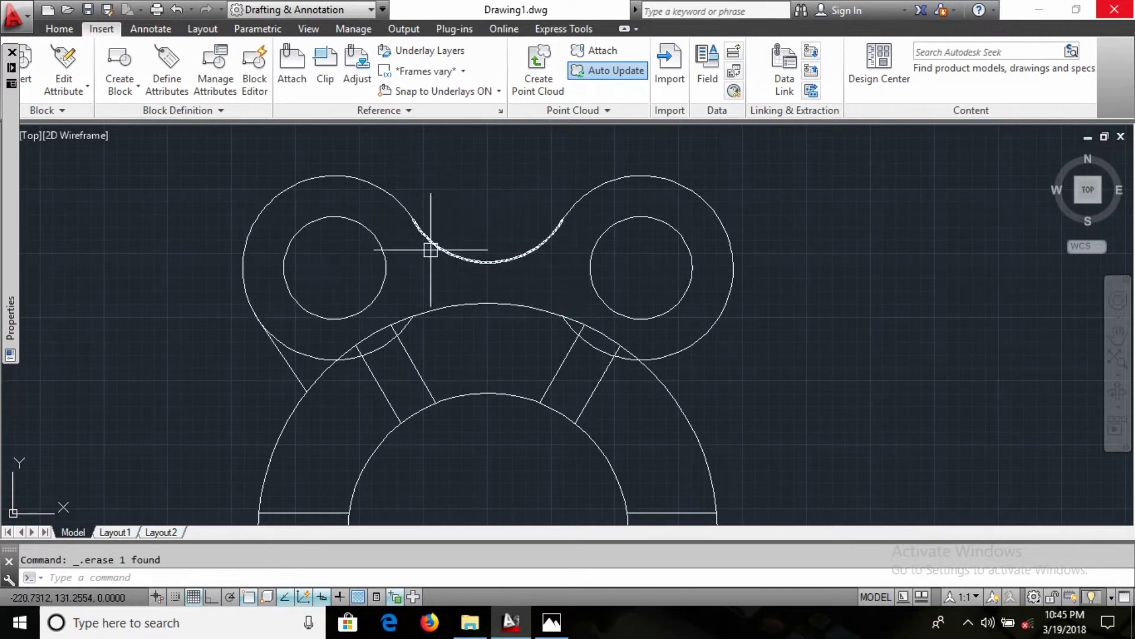
Trim the upper-left lobe's lower arc inside the ring and slot and back to the straight side line.
key("Return")
key("Return")
scroll(402, 337, "up", 2)
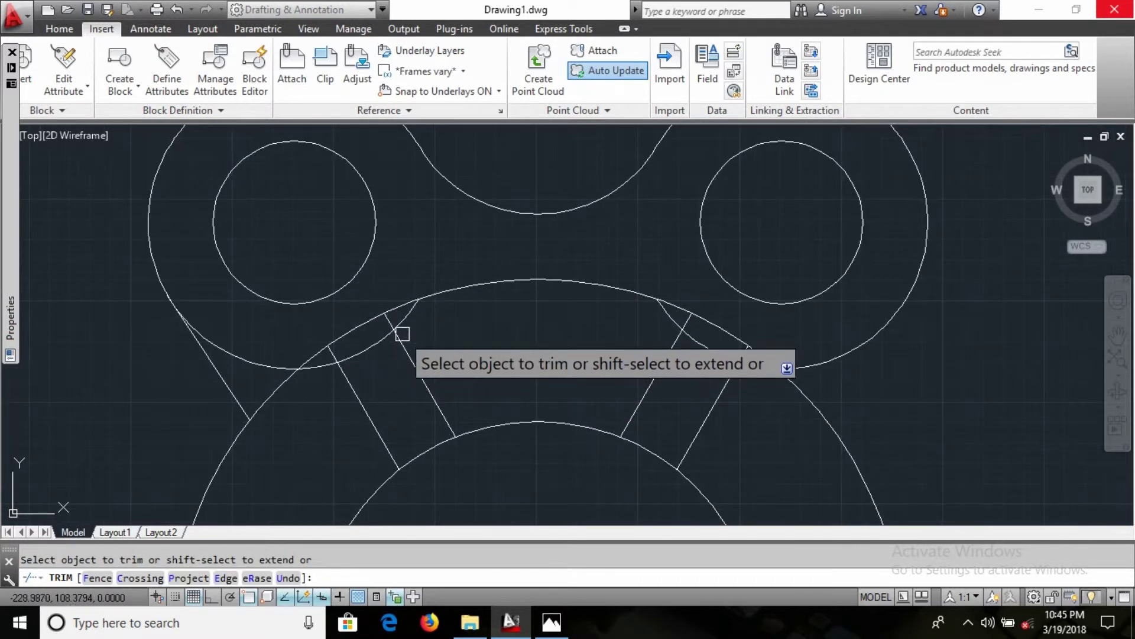
left_click(408, 319)
left_click(363, 355)
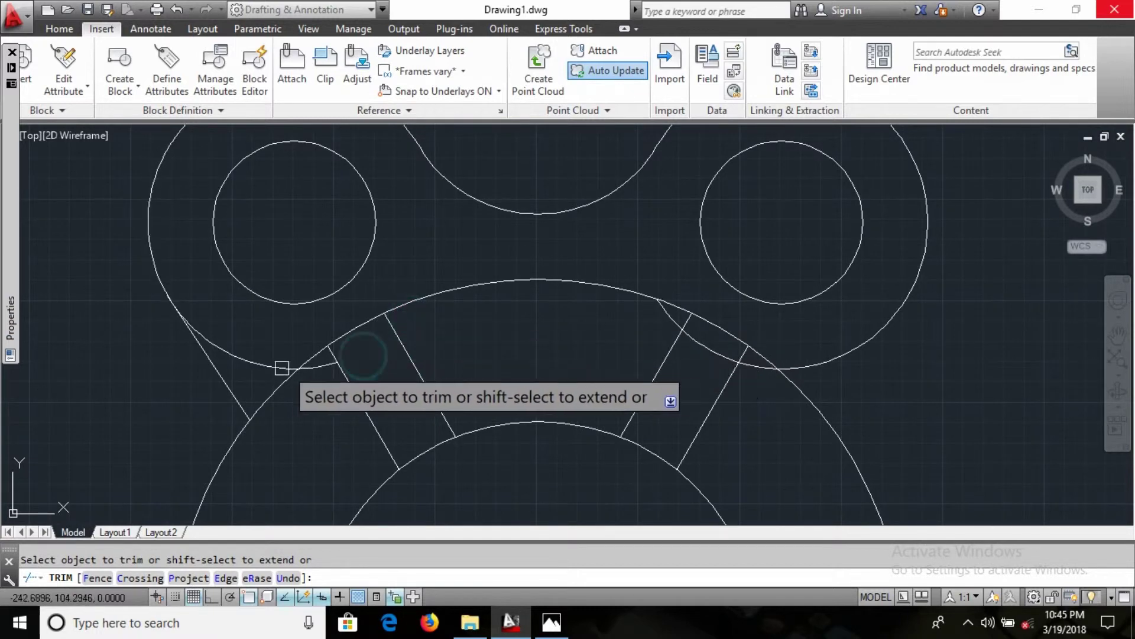
left_click(320, 367)
left_click(243, 358)
scroll(455, 349, "down", 5)
scroll(476, 360, "up", 4)
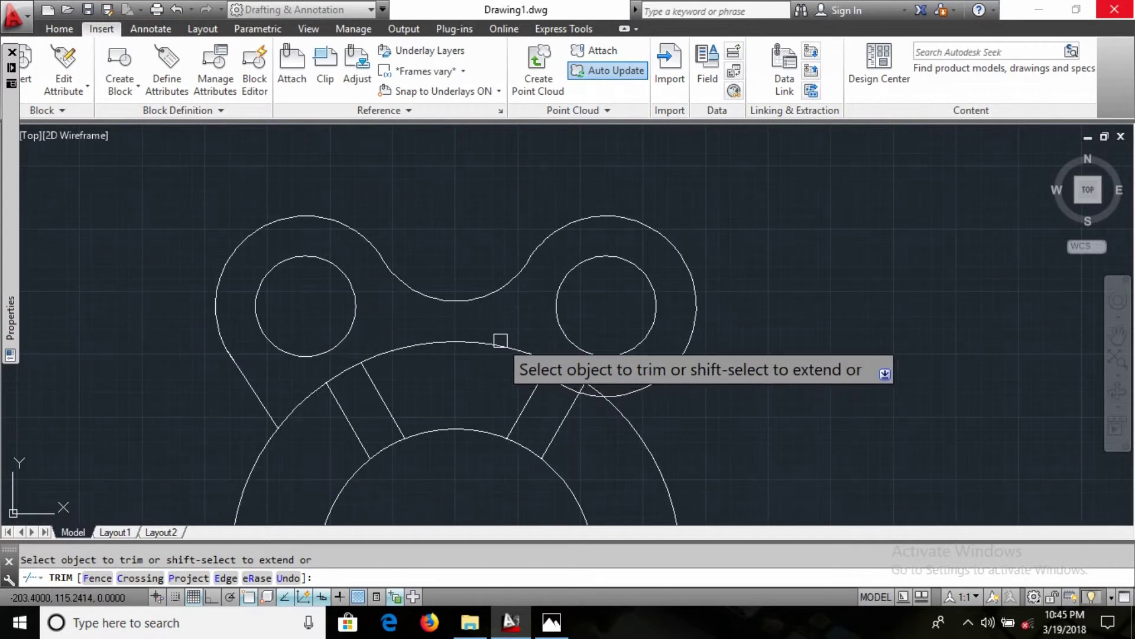
key("Escape")
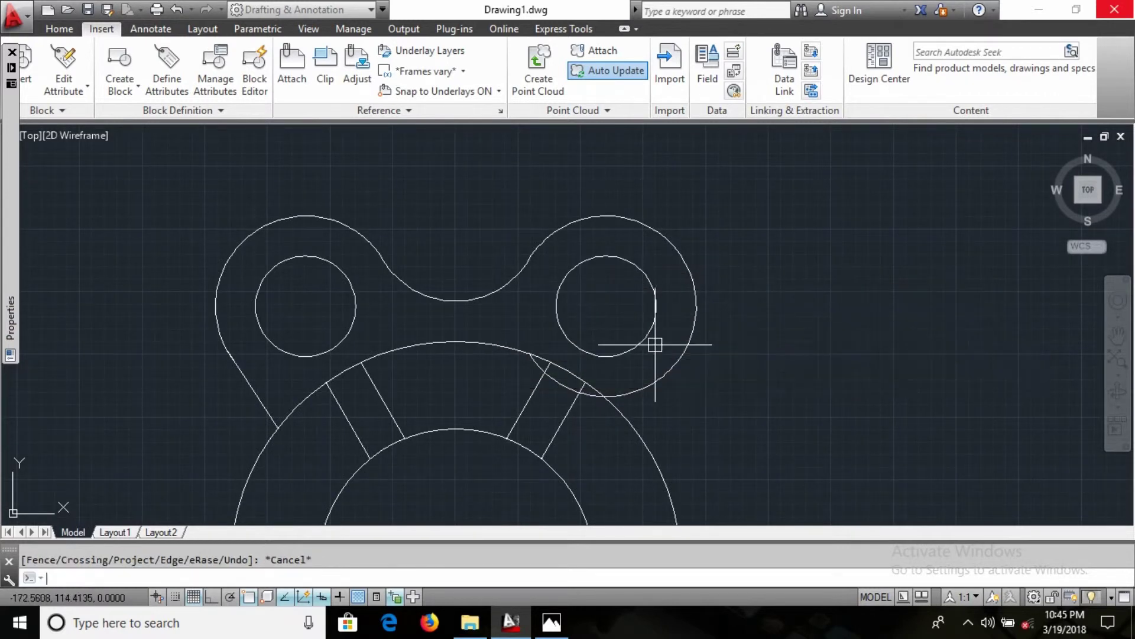
Delete the upper-right lobe arc and its hole circle, keeping the concave blend.
left_click(784, 421)
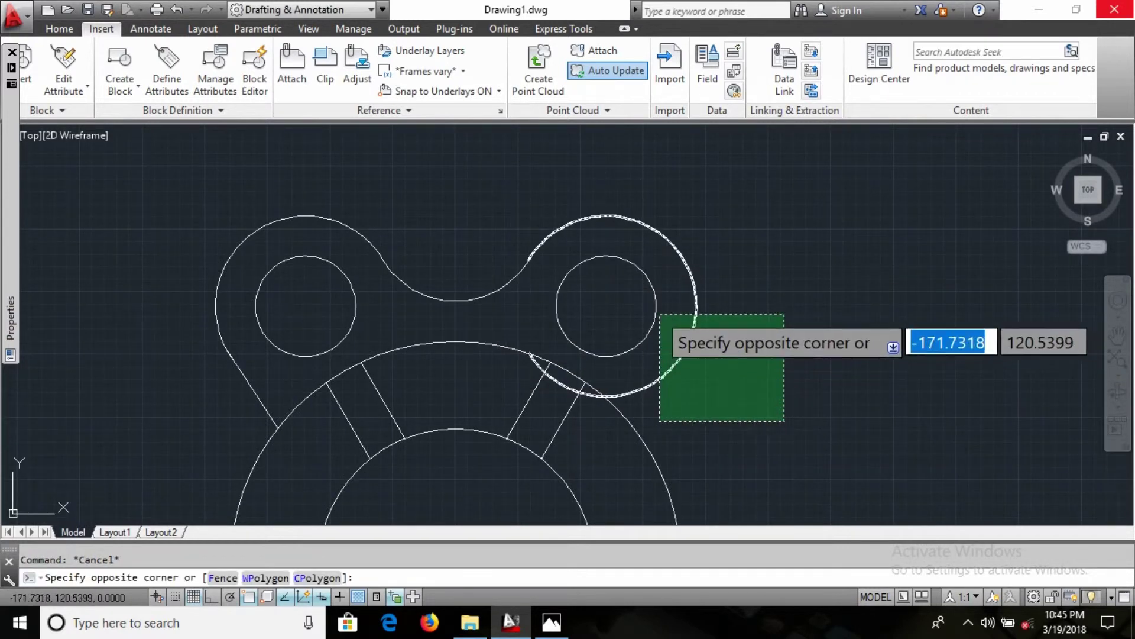
left_click(667, 315)
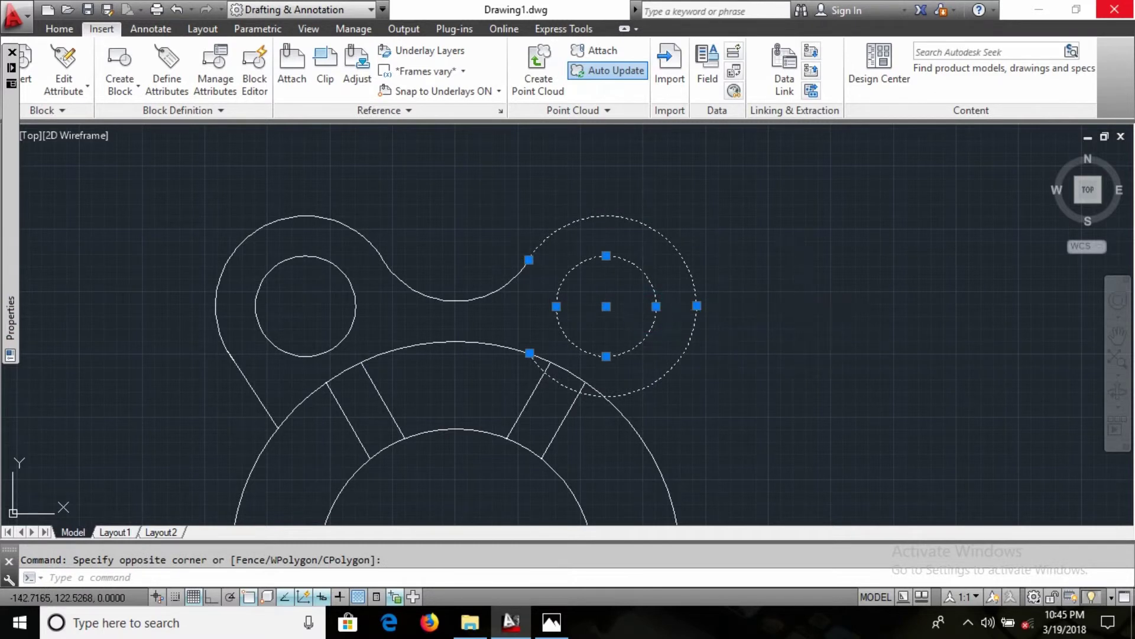
key("Delete")
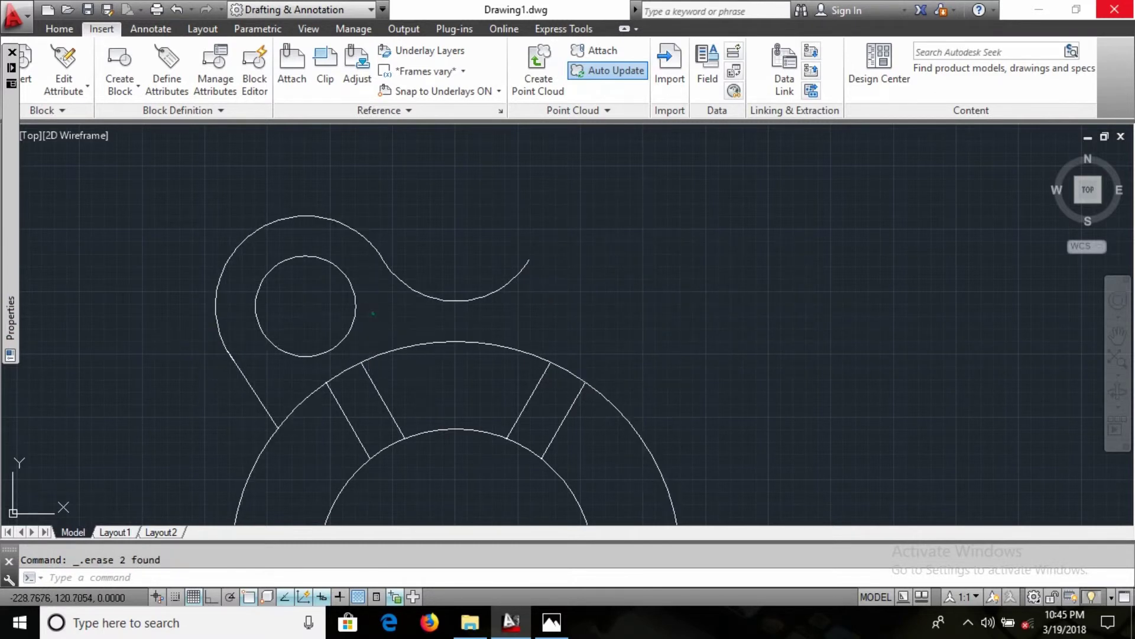
Mirror the upper-left lobe arc, hole and side line about the vertical axis through the ring's top point, with ortho on.
left_click(371, 312)
left_click(266, 198)
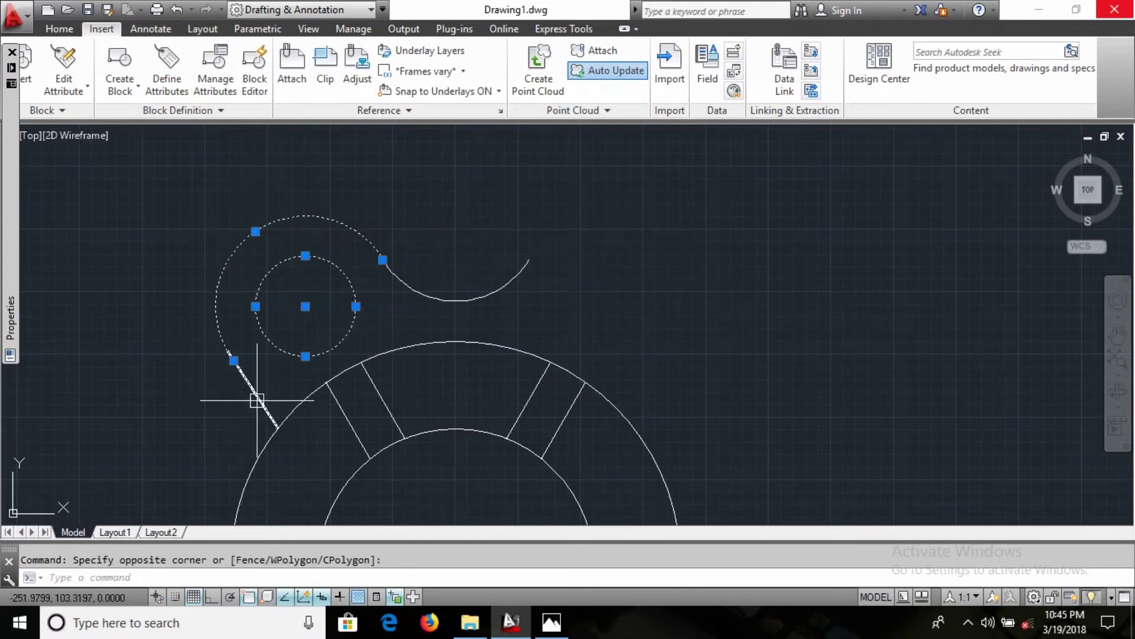
type("mi")
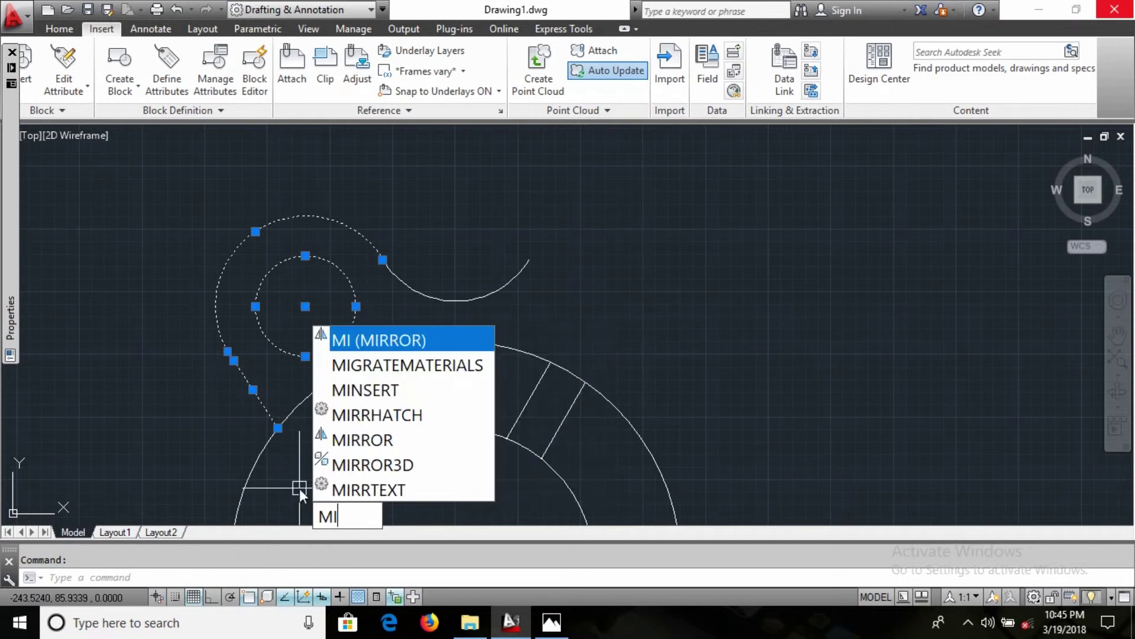
key("Return")
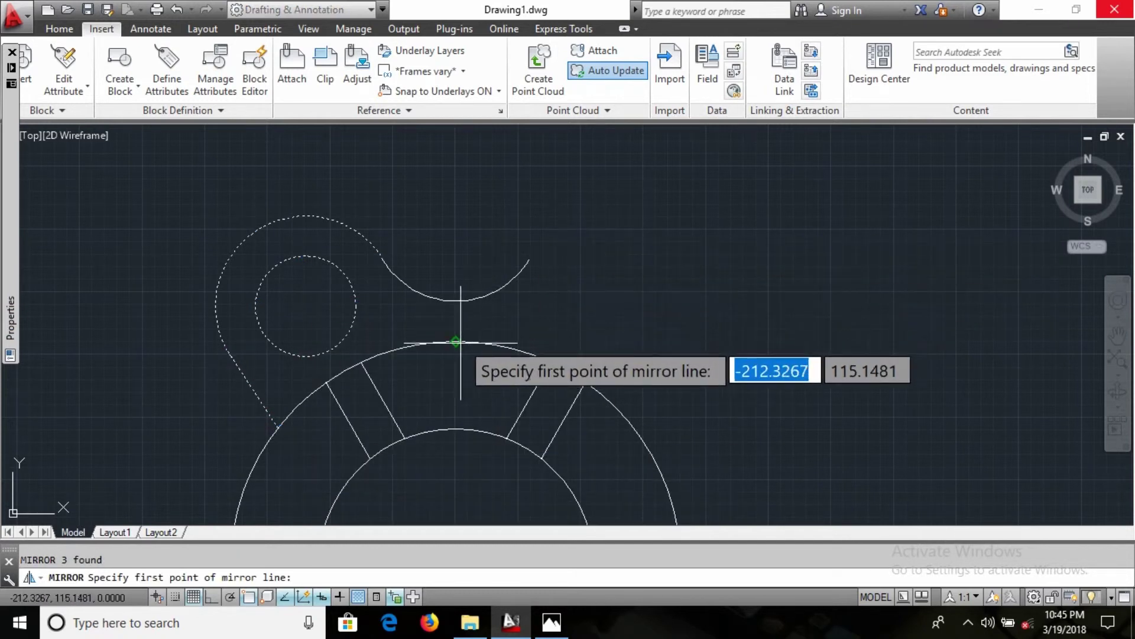
left_click(455, 341)
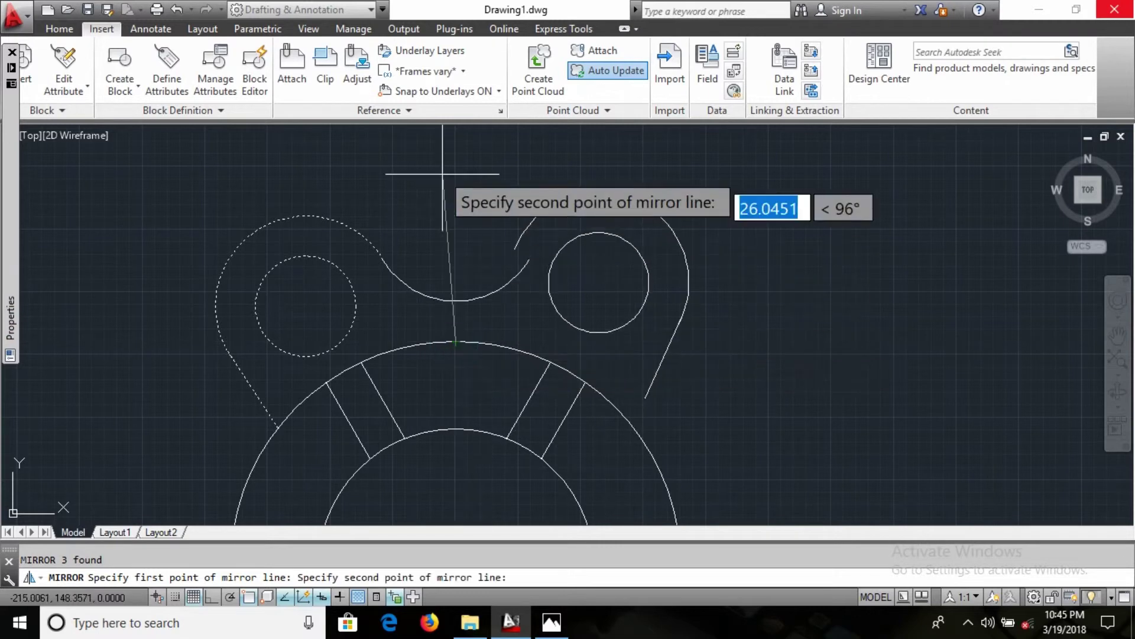
key("F8")
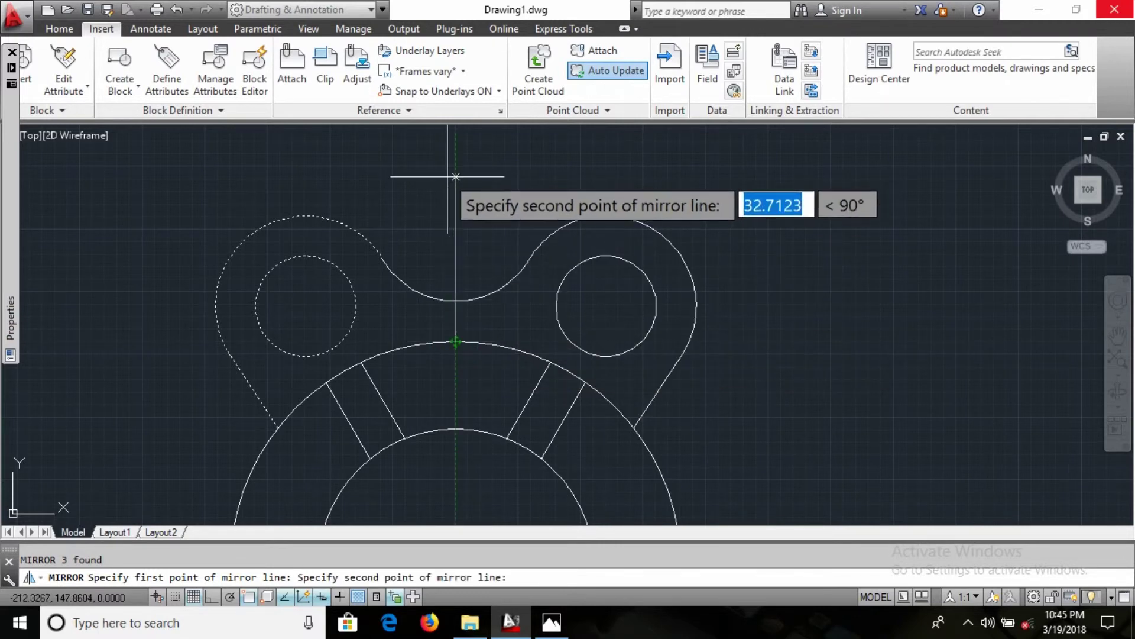
left_click(448, 176)
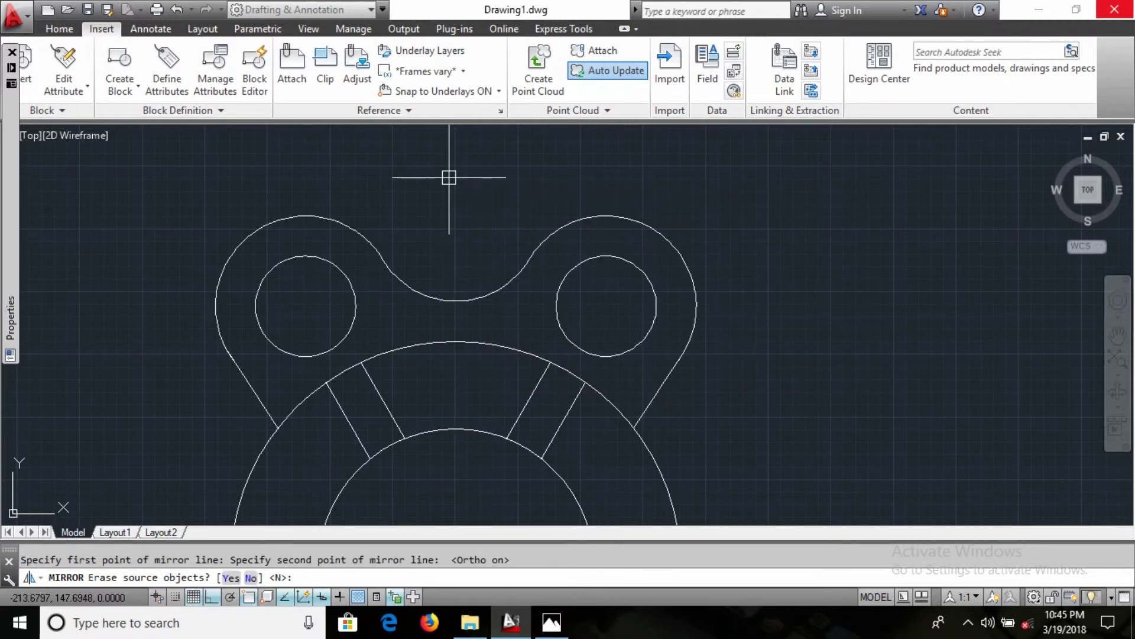
Mirror both upper lobes, their holes, side lines and the concave blend about the horizontal axis through the ring's centre, keeping the originals.
scroll(628, 274, "down", 5)
key("alt+Tab")
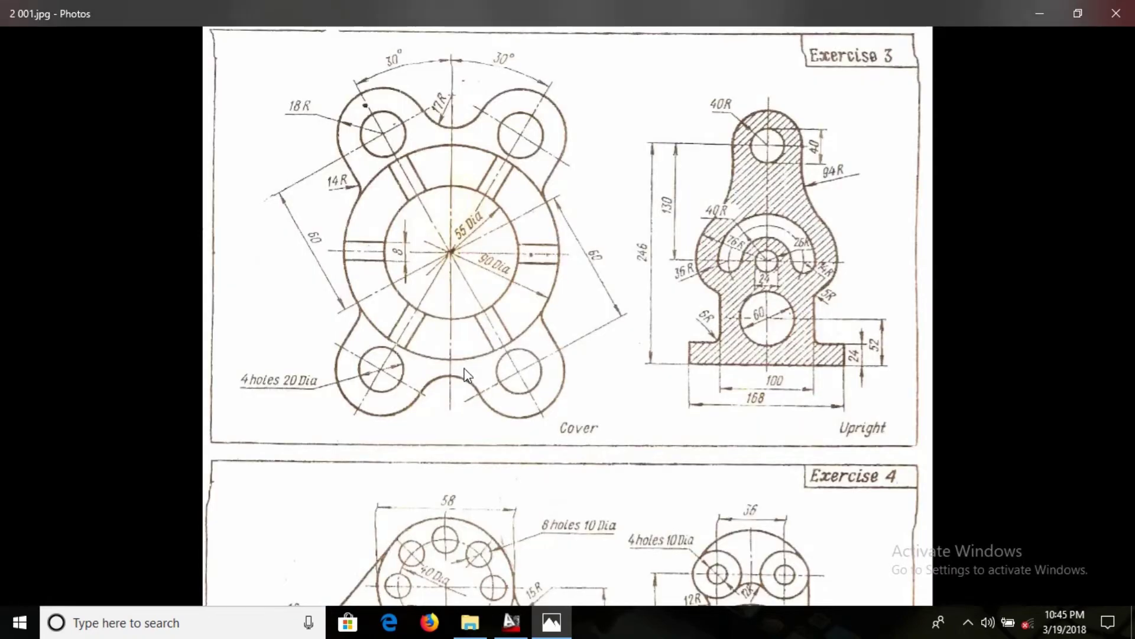
key("alt+Tab")
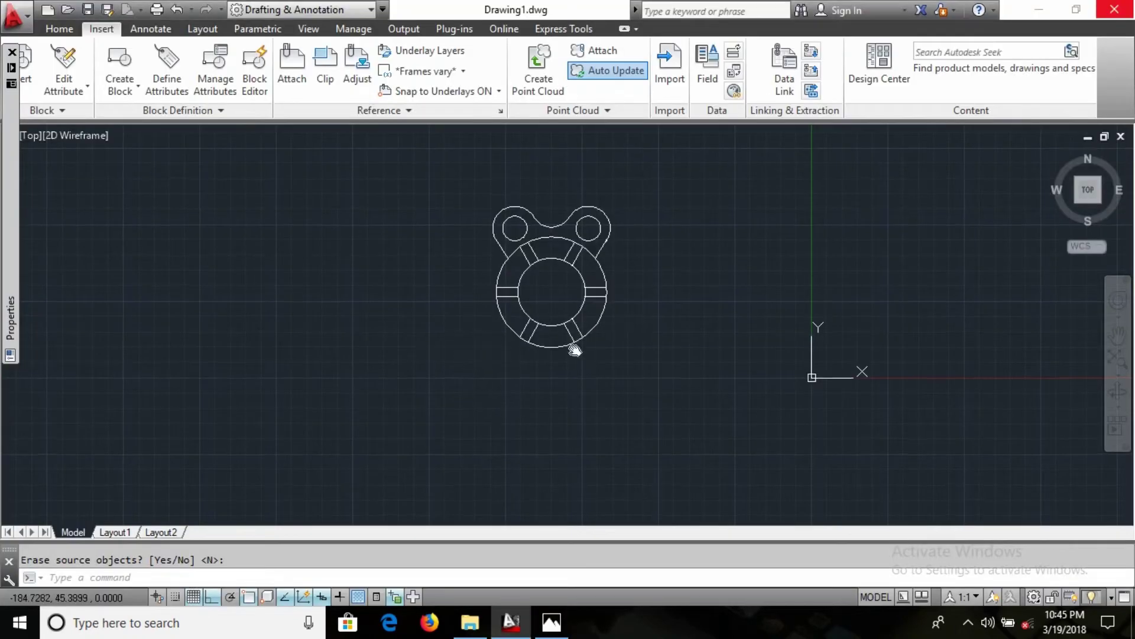
scroll(567, 322, "up", 3)
left_click(586, 469)
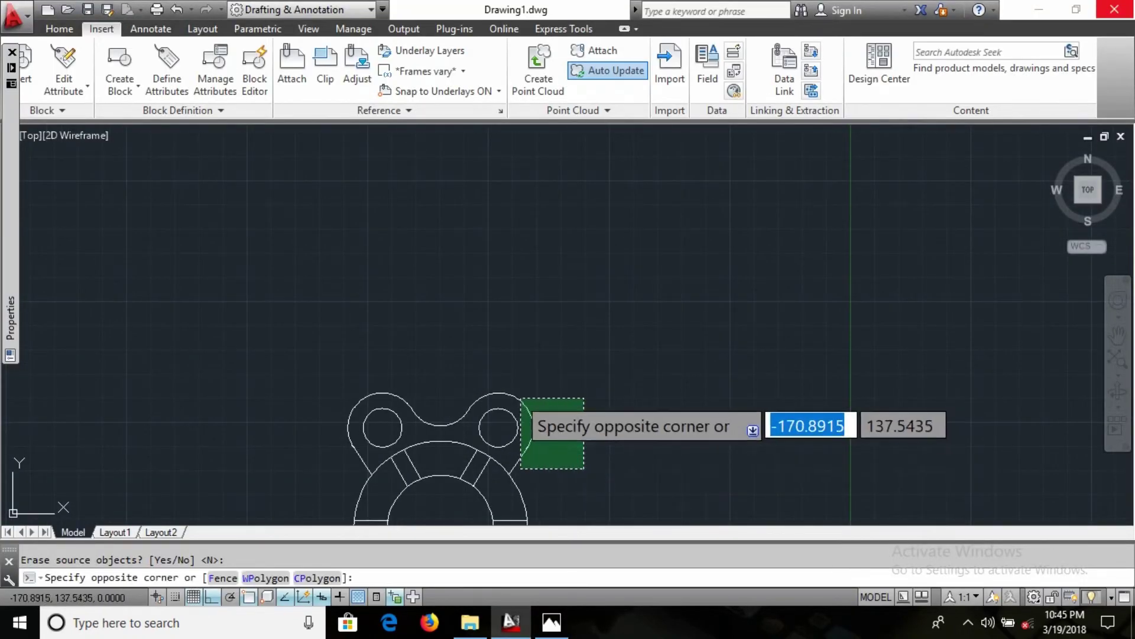
left_click(512, 394)
scroll(438, 387, "up", 4)
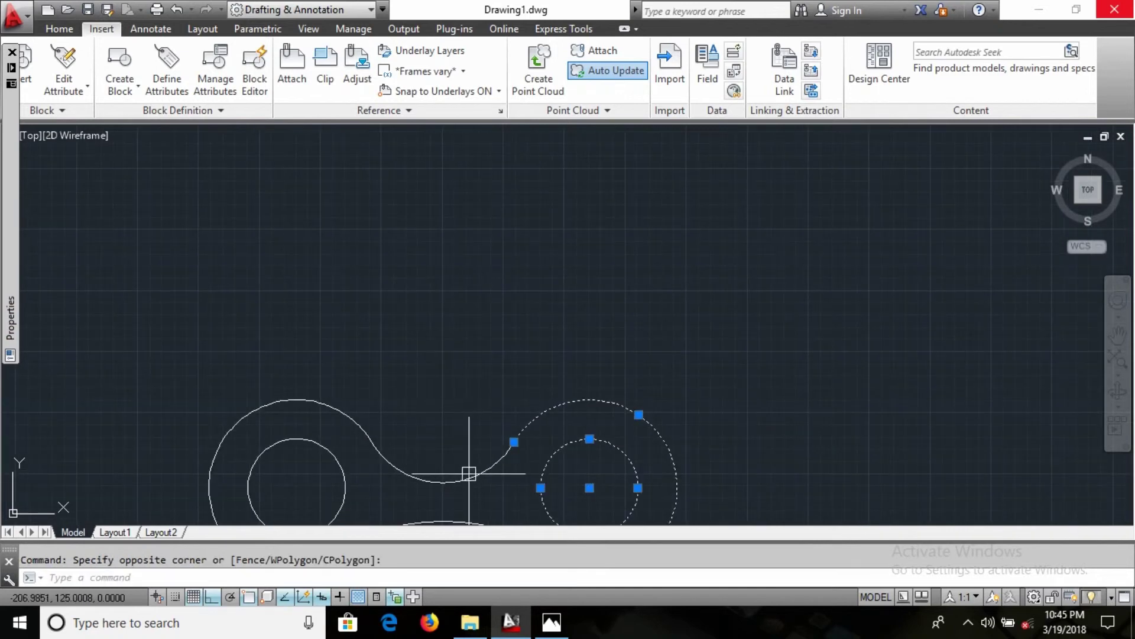
middle_click_drag(470, 473, 799, 267)
left_click(619, 253)
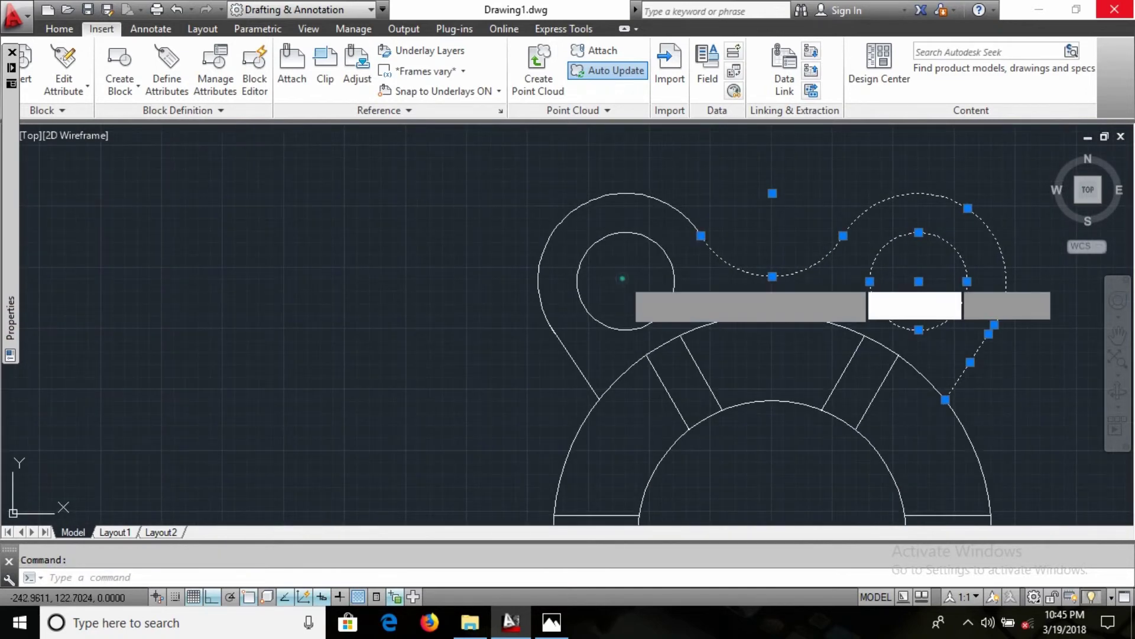
left_click(514, 196)
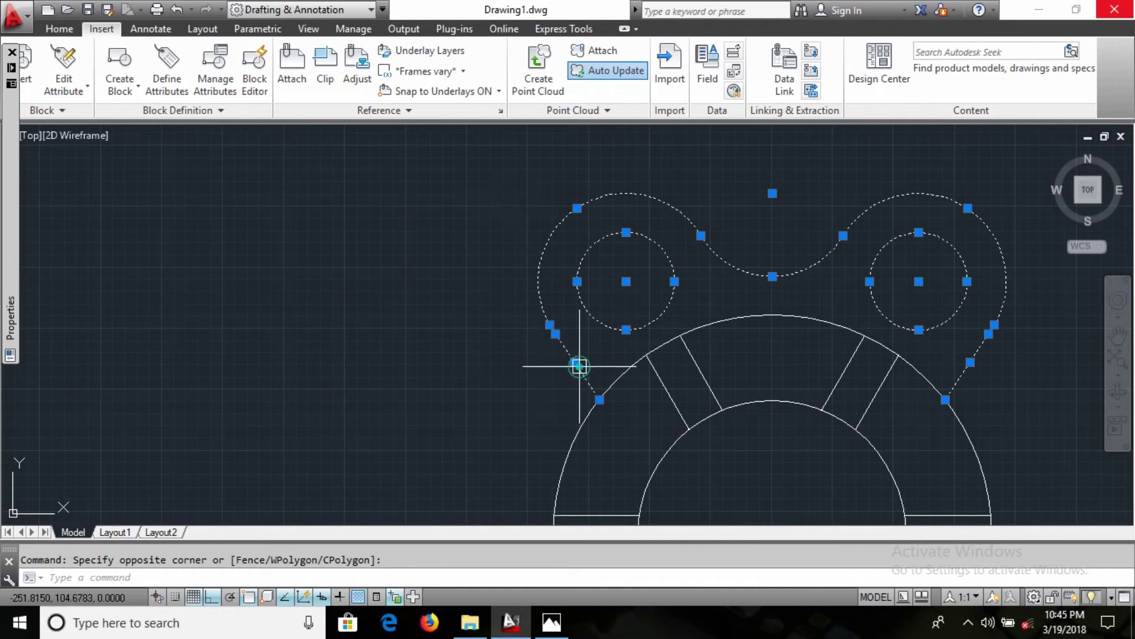
left_click(578, 366)
scroll(579, 366, "down", 6)
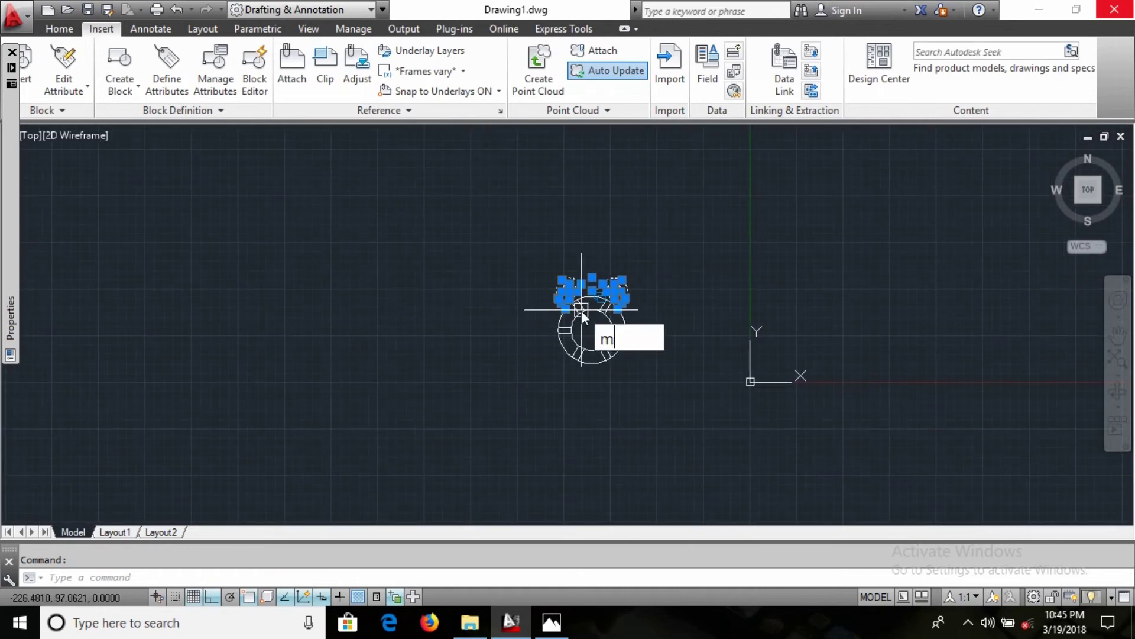
key("Return")
scroll(577, 316, "up", 5)
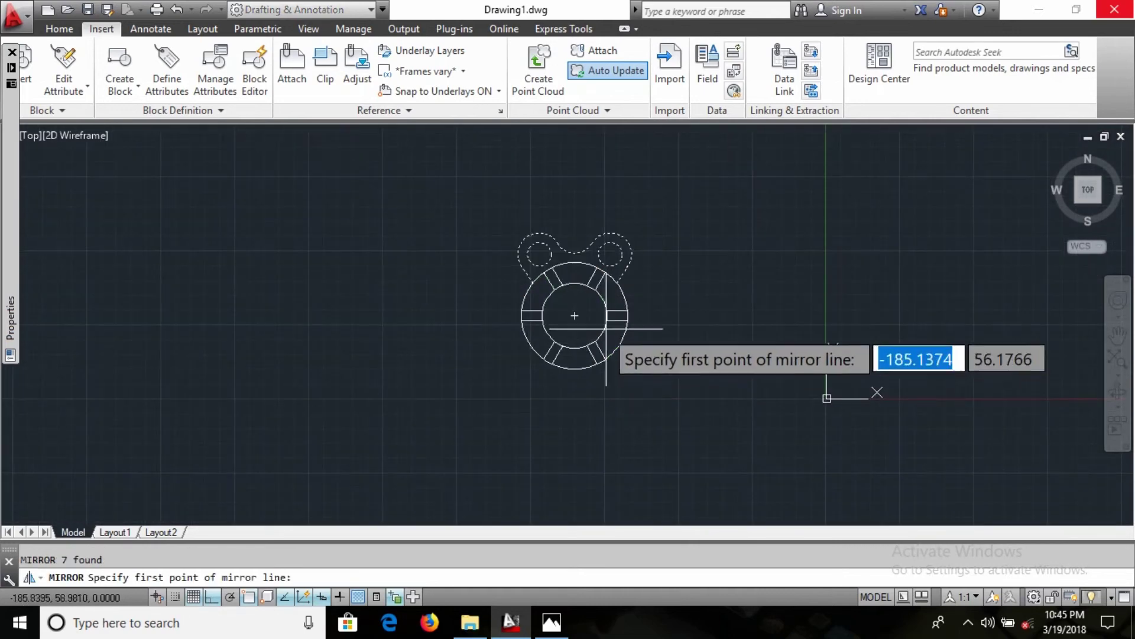
left_click(575, 315)
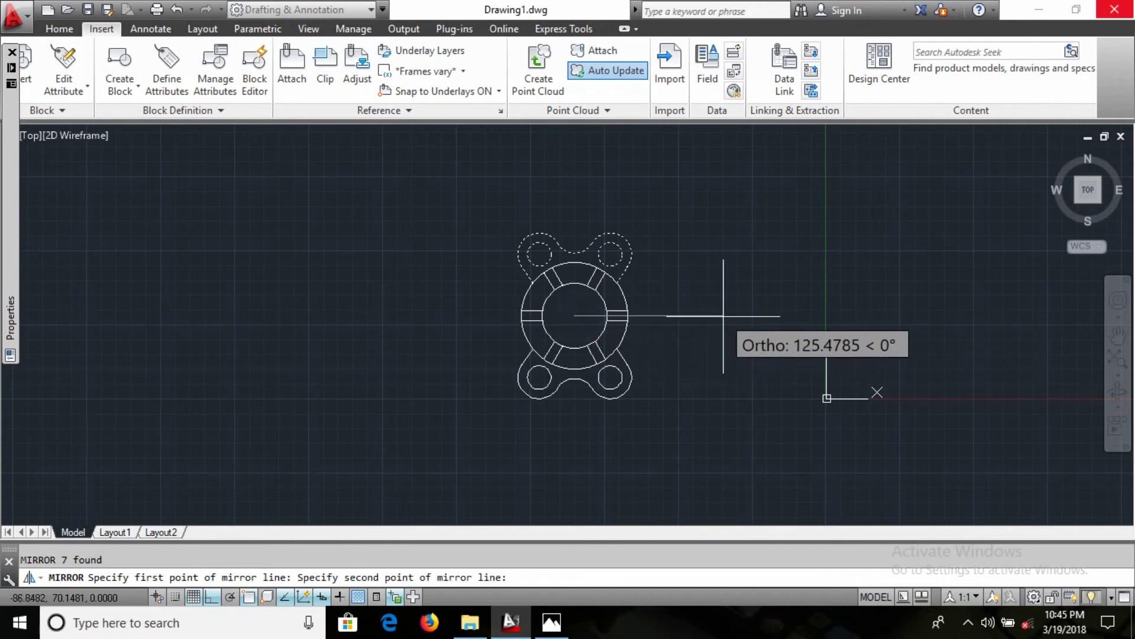
left_click(756, 340)
key("Return")
Compare the four-lobed cover outline with the Exercise 3 reference drawing.
key("alt+Tab")
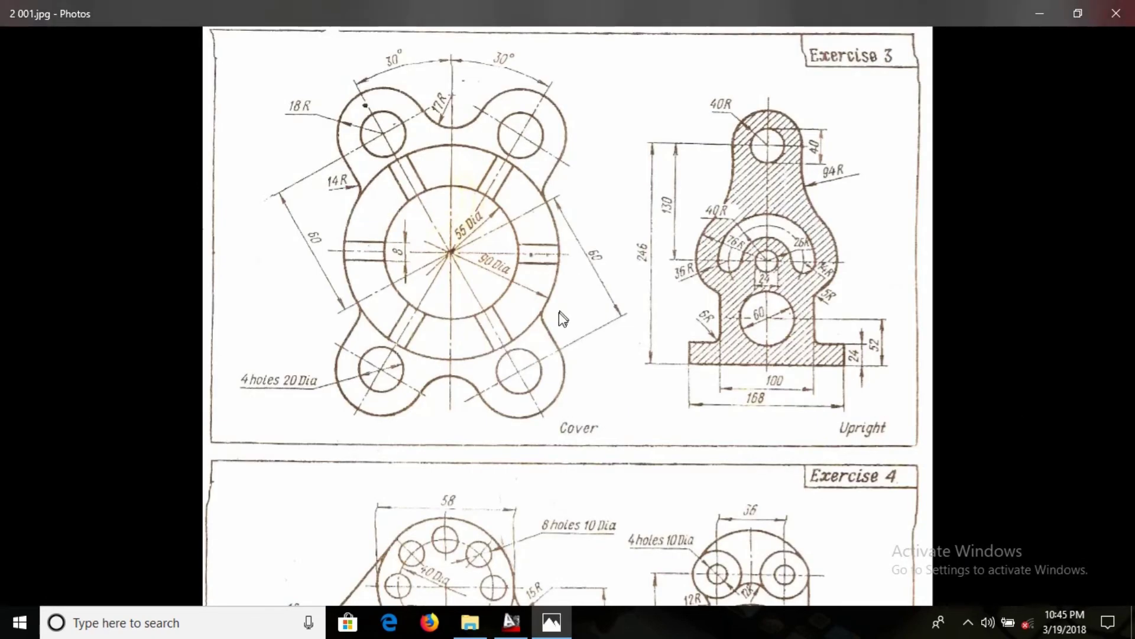
key("alt+Tab")
scroll(586, 355, "up", 3)
scroll(584, 359, "down", 6)
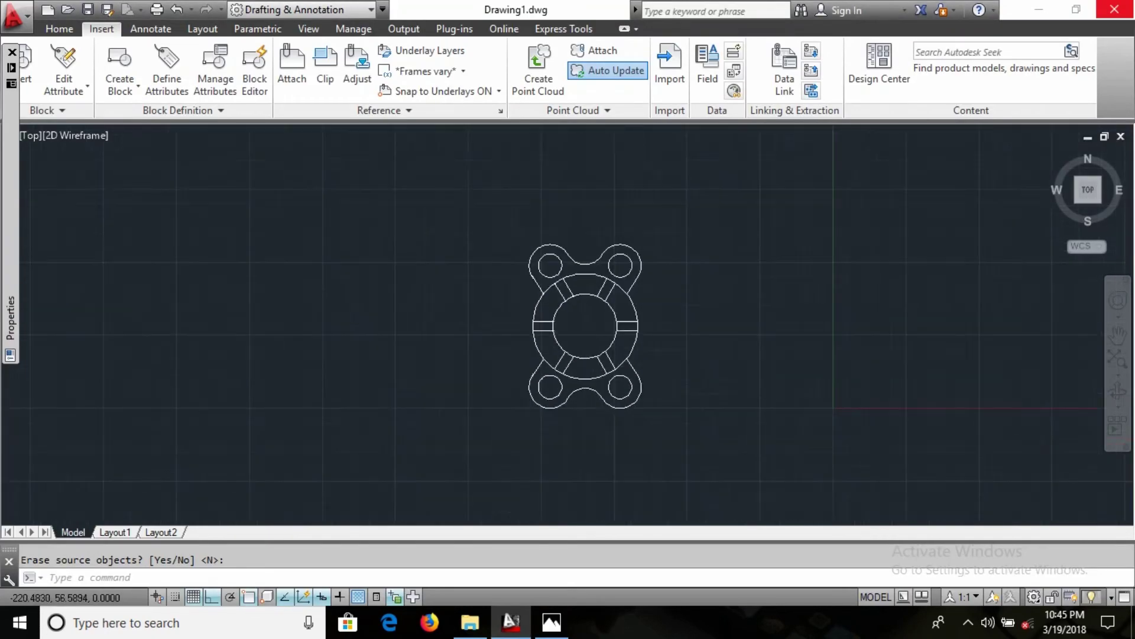
key("alt+Tab")
key("alt+Tab")
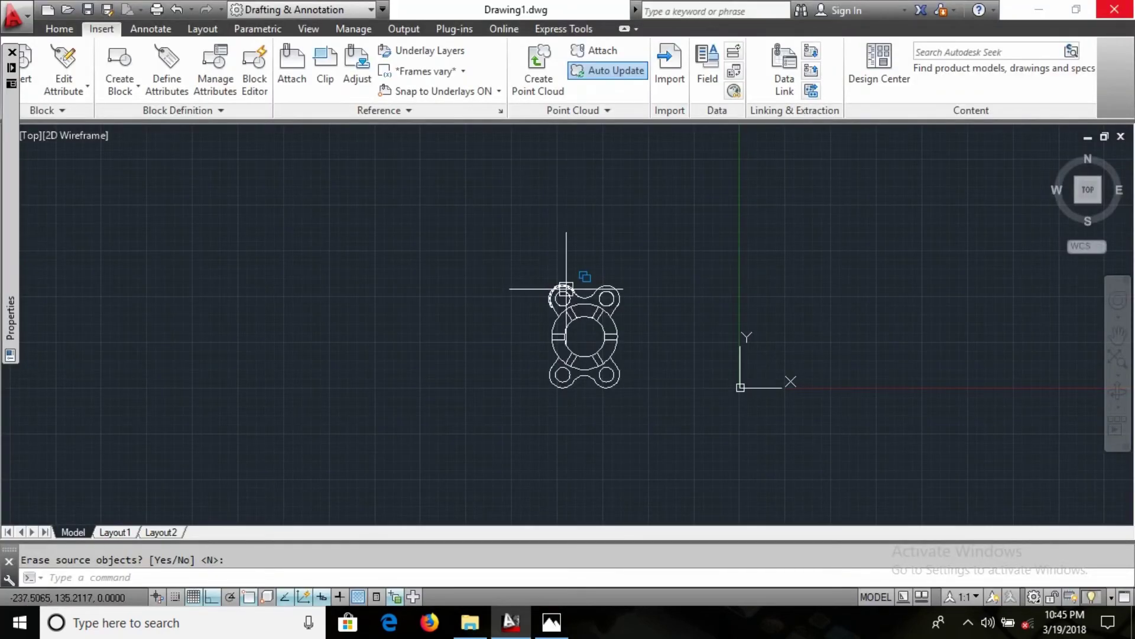